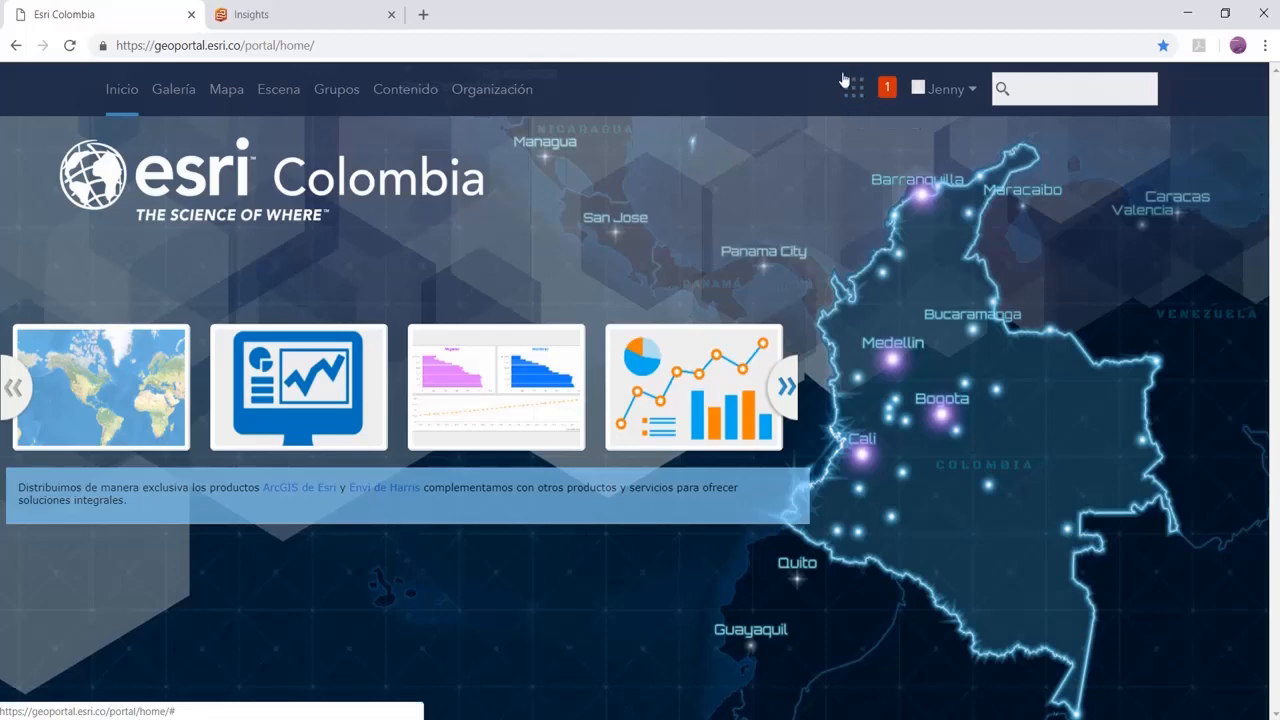
- Switch to Insights, browse the list of workbooks and open the Accidentalidad workbook
{"action": "left_click", "coordinate": [855, 96]}
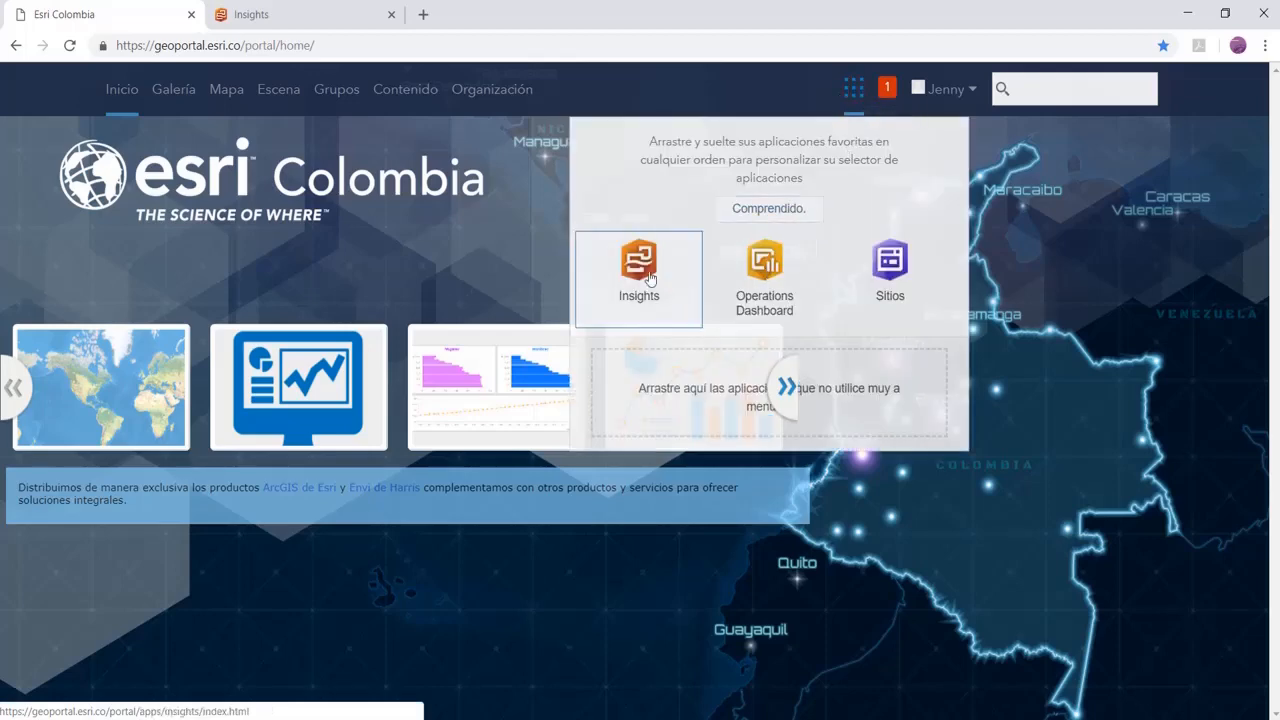
{"action": "left_click", "coordinate": [313, 15]}
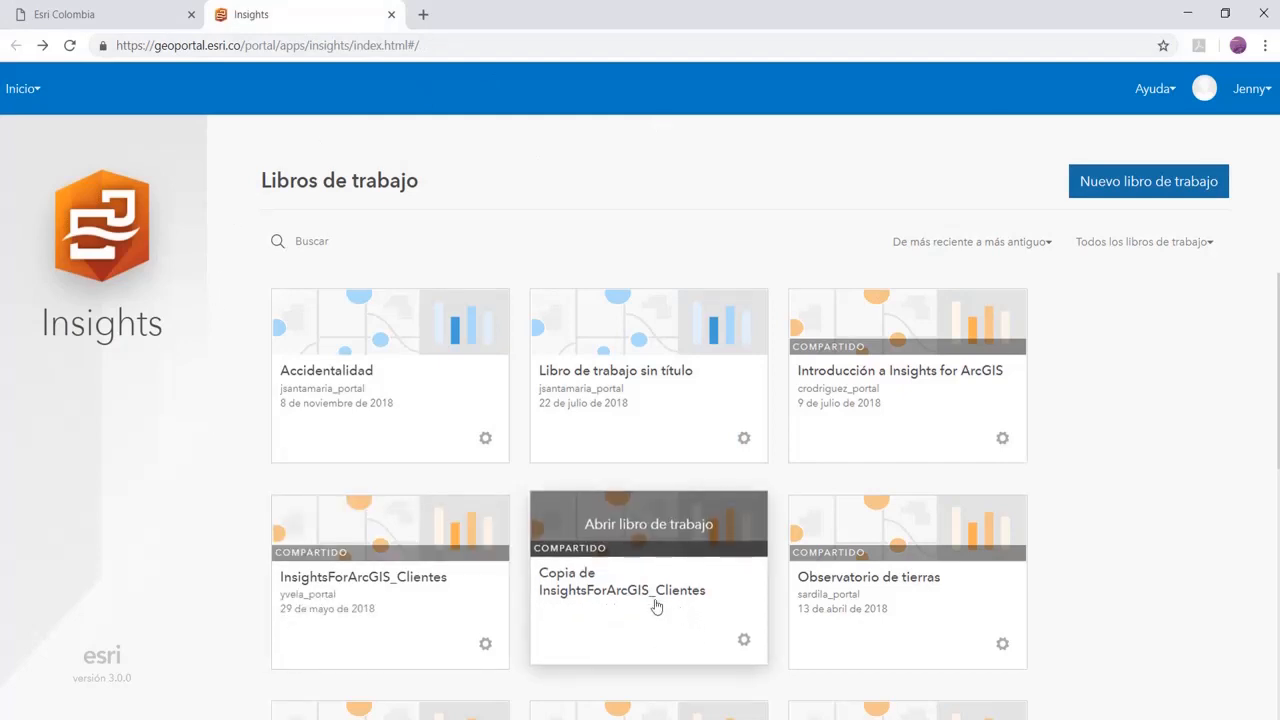
{"action": "scroll", "coordinate": [857, 383], "scroll_direction": "down", "scroll_amount": 2}
{"action": "scroll", "coordinate": [857, 383], "scroll_direction": "down", "scroll_amount": 1}
{"action": "scroll", "coordinate": [857, 383], "scroll_direction": "up", "scroll_amount": 3}
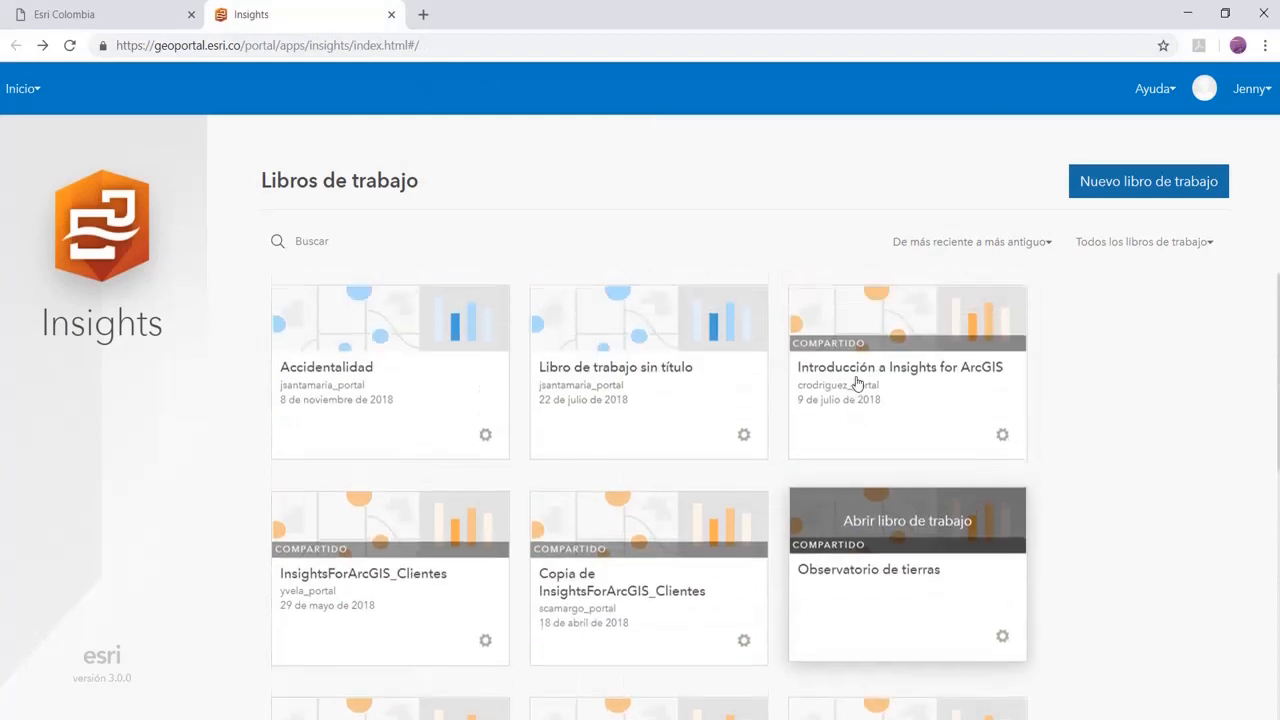
{"action": "scroll", "coordinate": [857, 385], "scroll_direction": "down", "scroll_amount": 1}
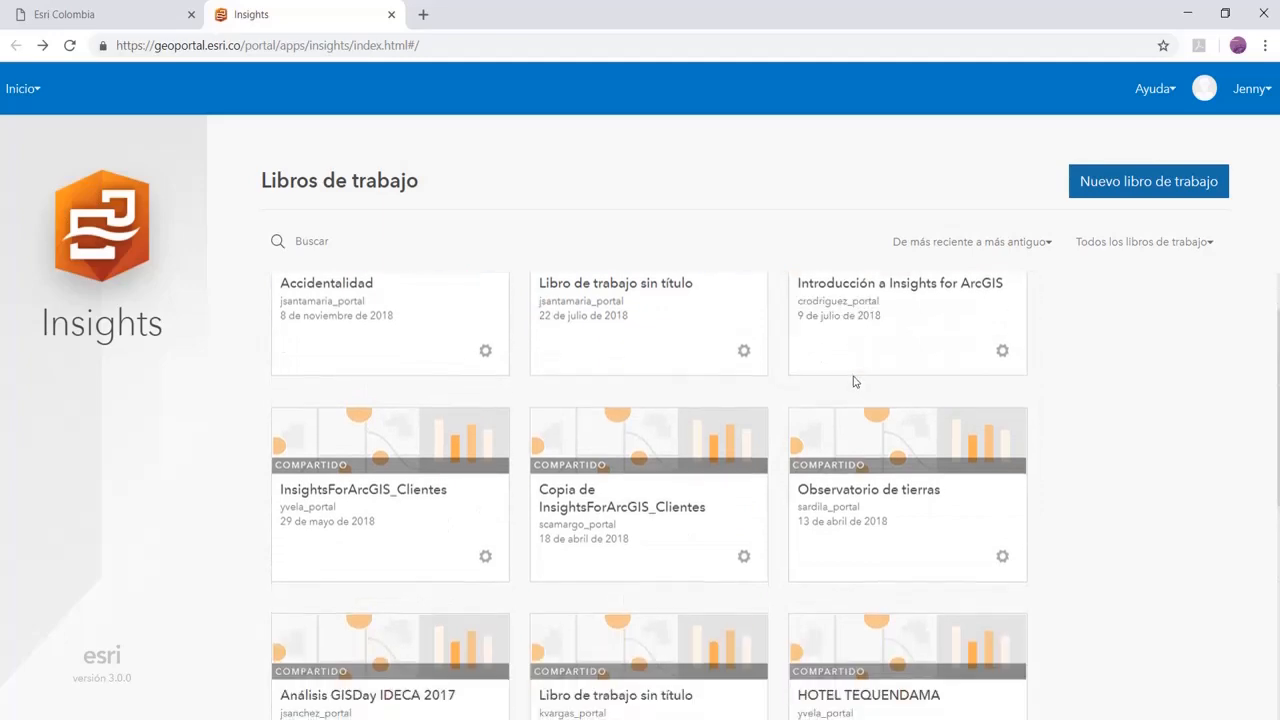
{"action": "scroll", "coordinate": [855, 381], "scroll_direction": "down", "scroll_amount": 5}
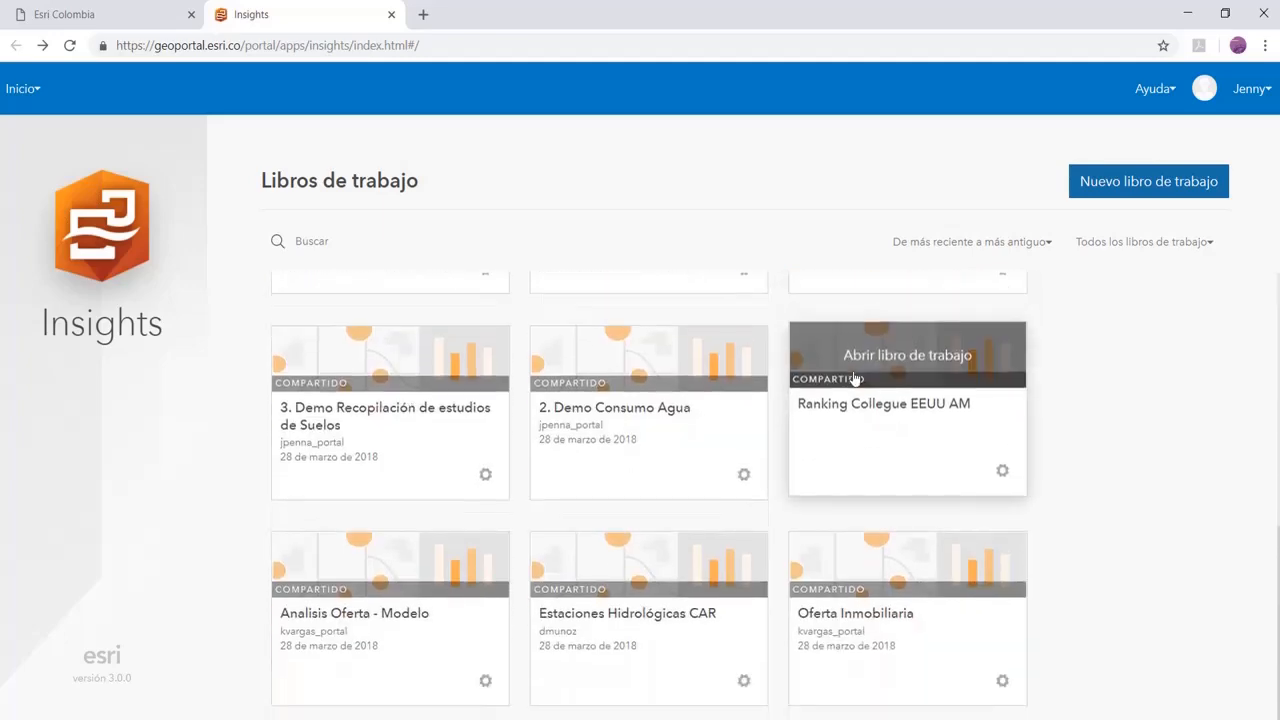
{"action": "scroll", "coordinate": [855, 378], "scroll_direction": "up", "scroll_amount": 5}
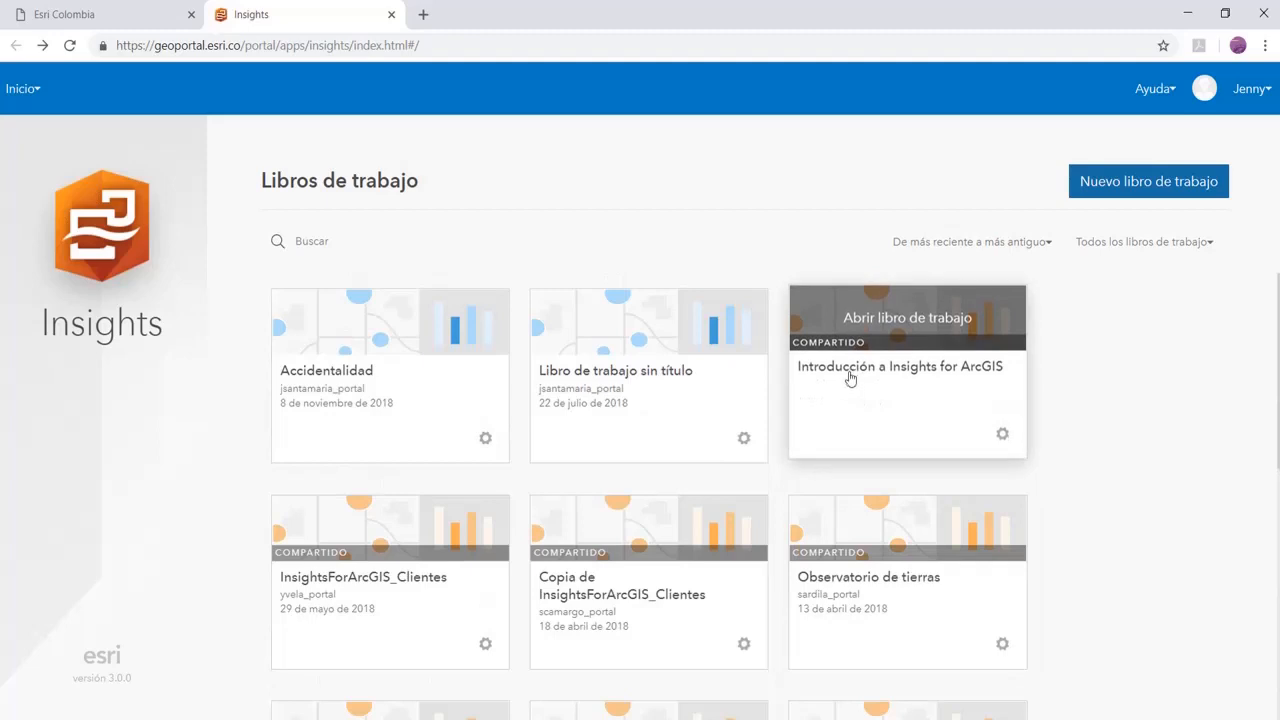
{"action": "left_click", "coordinate": [349, 368]}
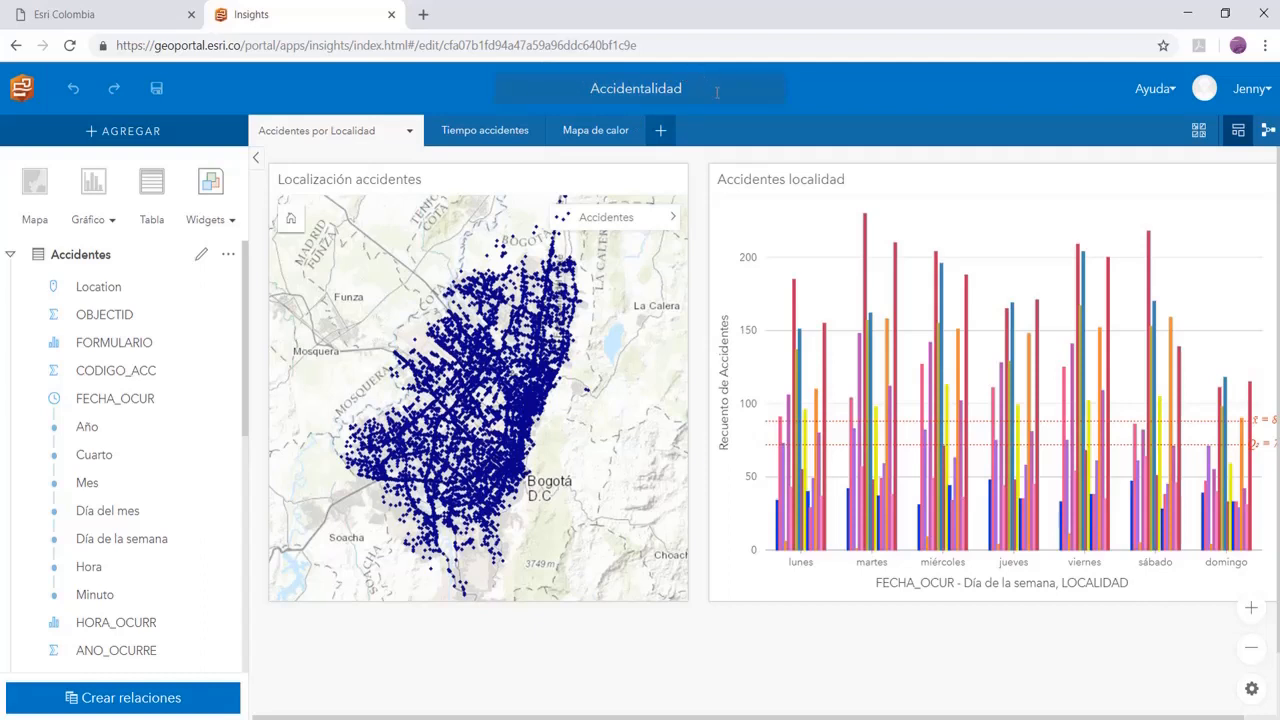
- Expand the Accidentes dataset and review its fields
{"action": "left_click", "coordinate": [11, 254]}
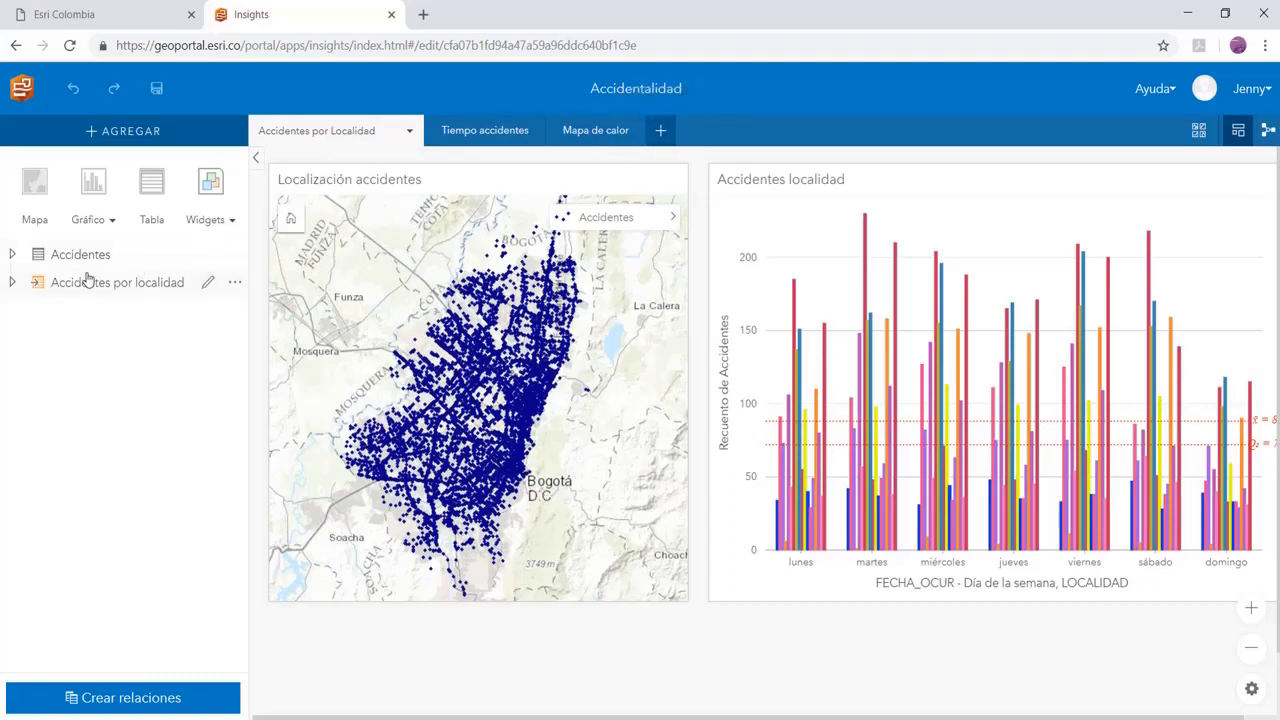
{"action": "left_click", "coordinate": [12, 259]}
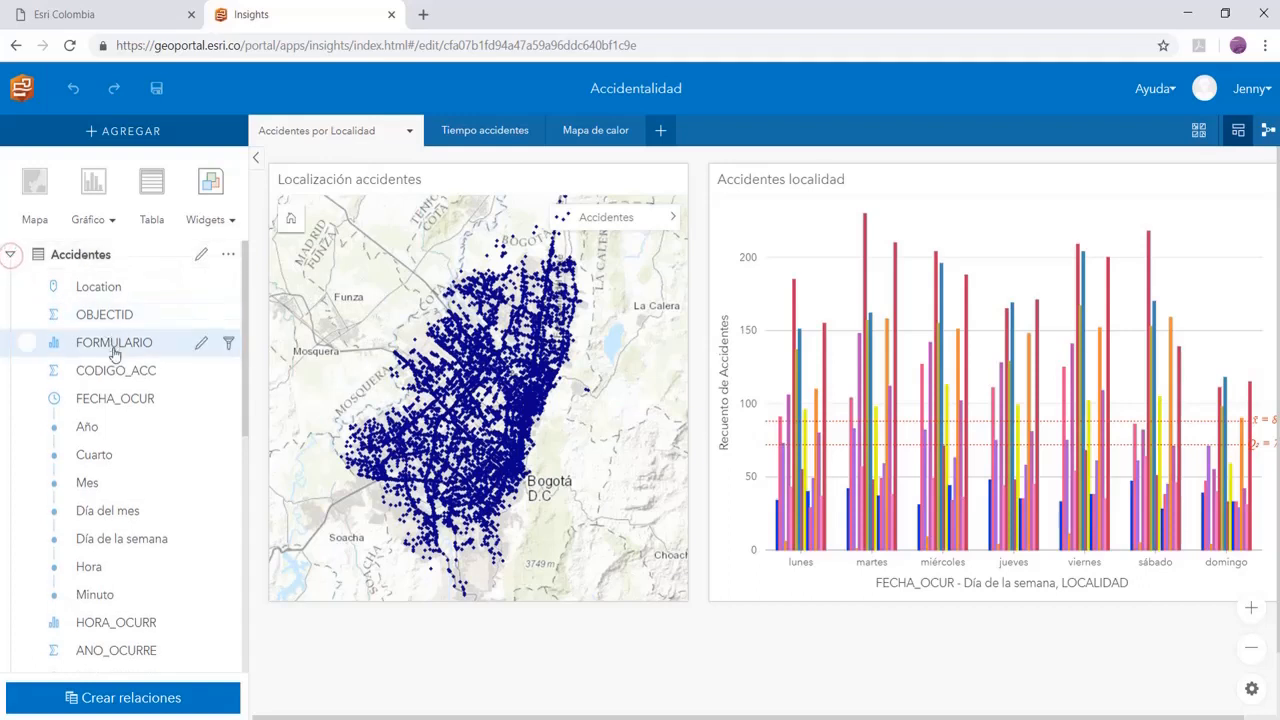
{"action": "scroll", "coordinate": [112, 335], "scroll_direction": "down", "scroll_amount": 1}
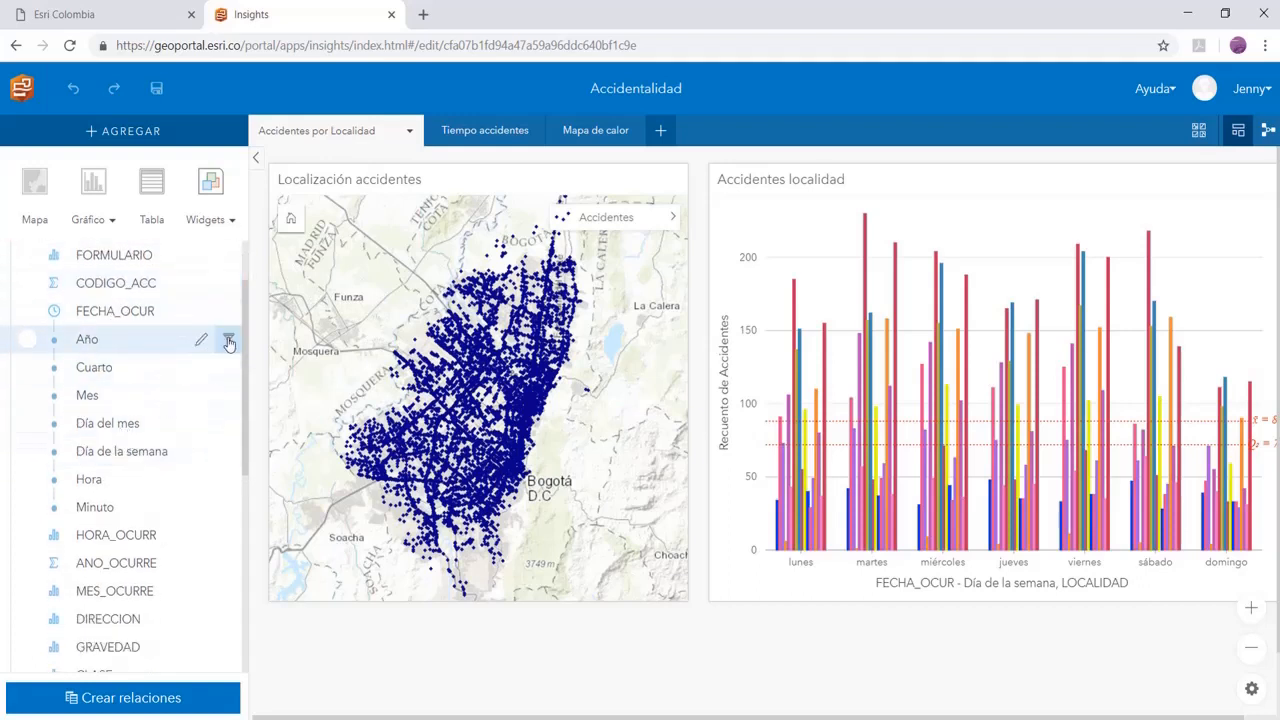
{"action": "left_click_drag", "start_coordinate": [248, 329], "coordinate": [250, 421]}
- Select the DIRECCION and GRAVEDAD fields of the Accidentes dataset and clear the selection again
{"action": "left_click", "coordinate": [26, 424]}
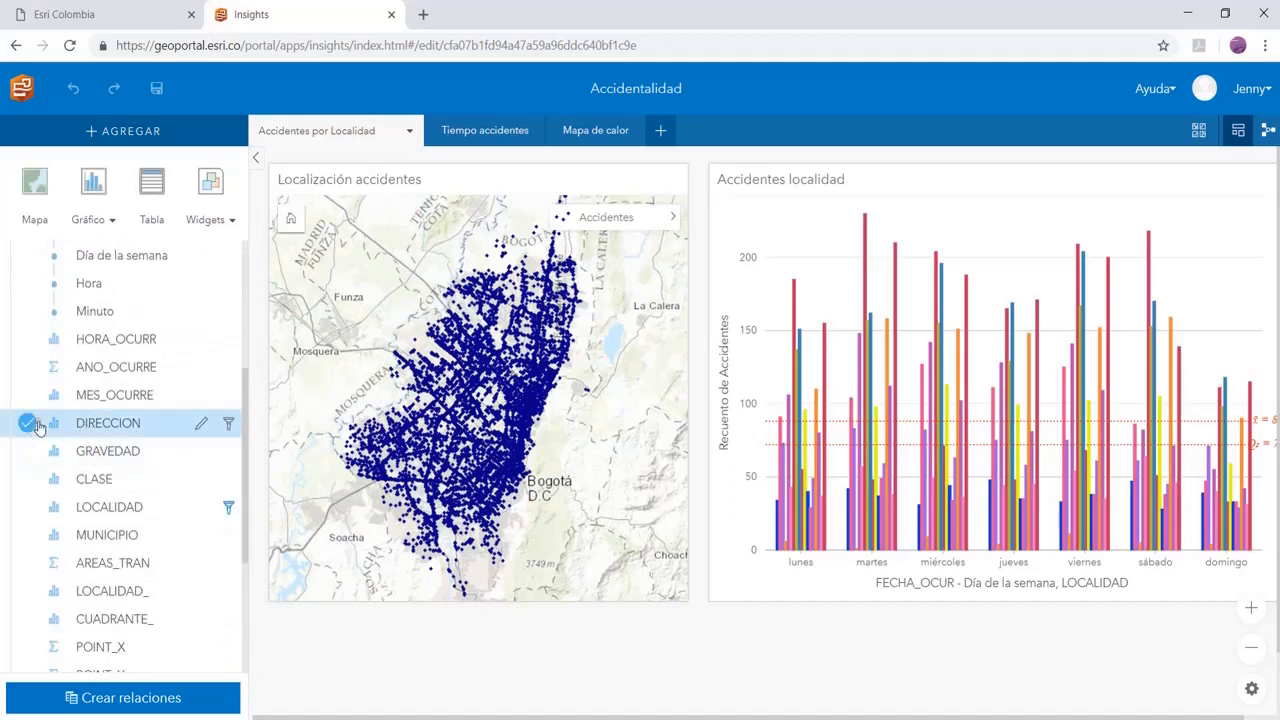
{"action": "left_click", "coordinate": [27, 452]}
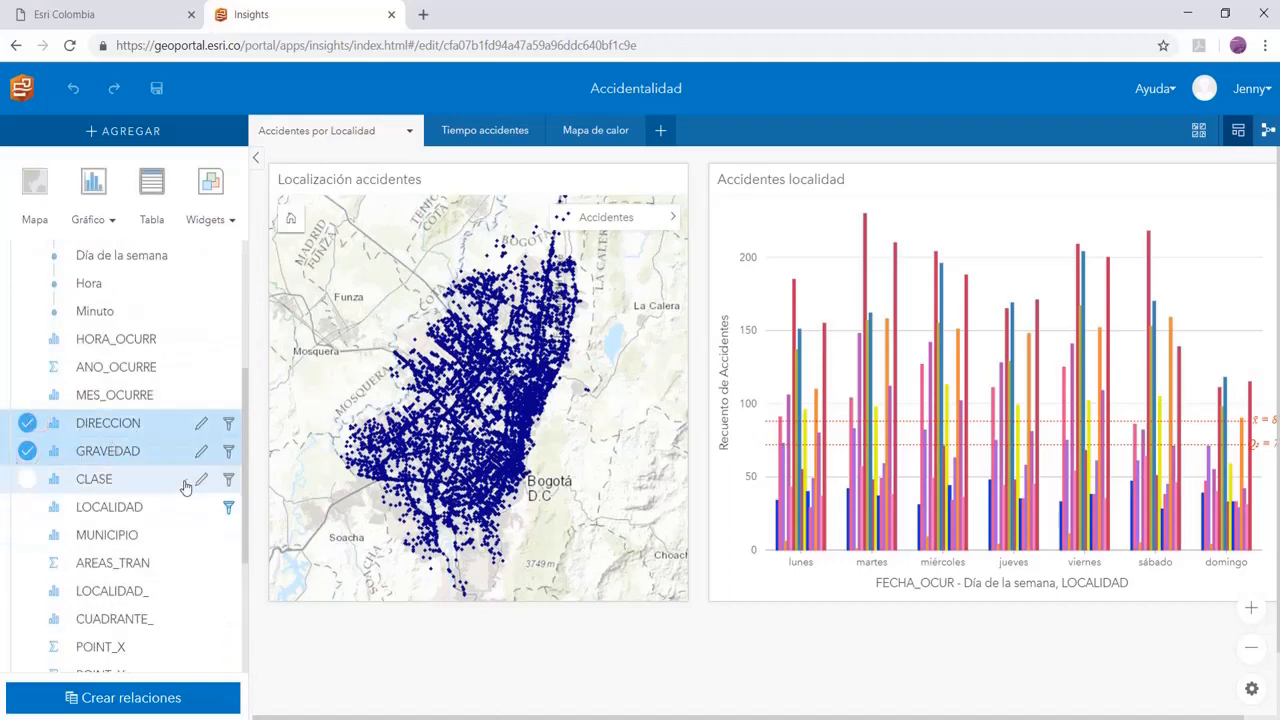
{"action": "left_click", "coordinate": [27, 424]}
{"action": "left_click", "coordinate": [27, 452]}
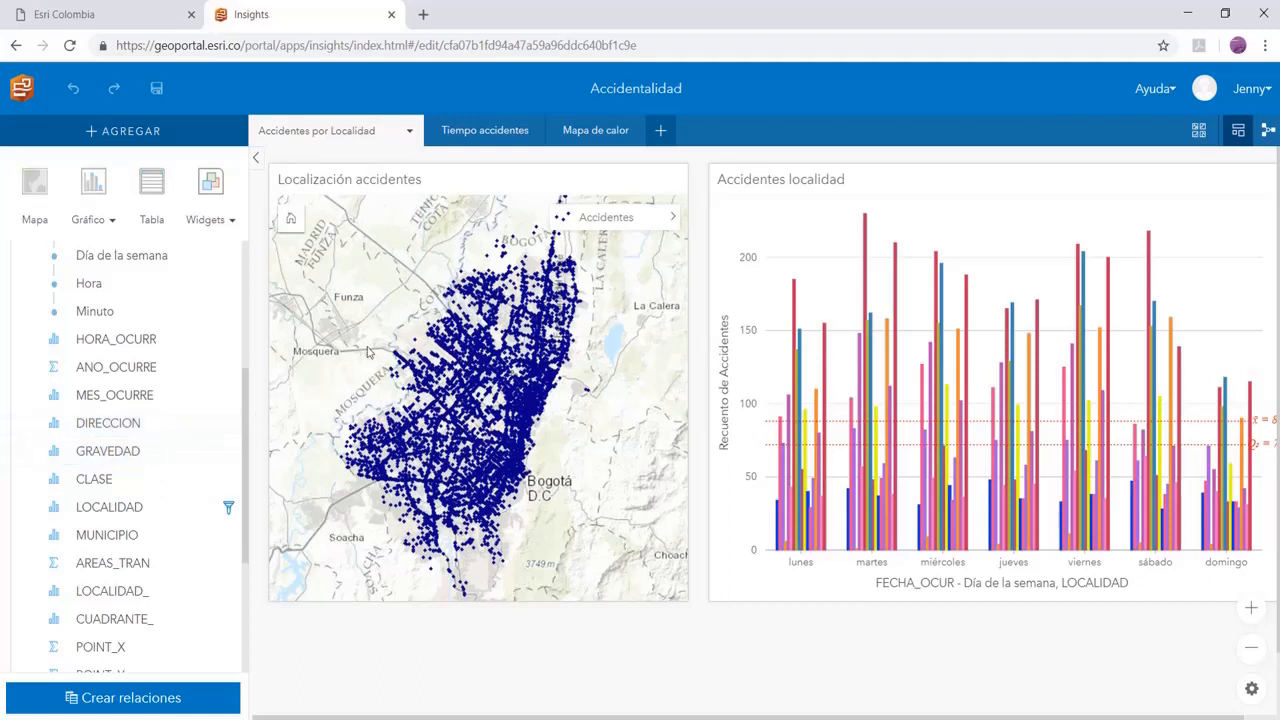
- Review the workflow of the Accidentes por Localidad page in the analysis view and return to the page view
{"action": "left_click", "coordinate": [1194, 134]}
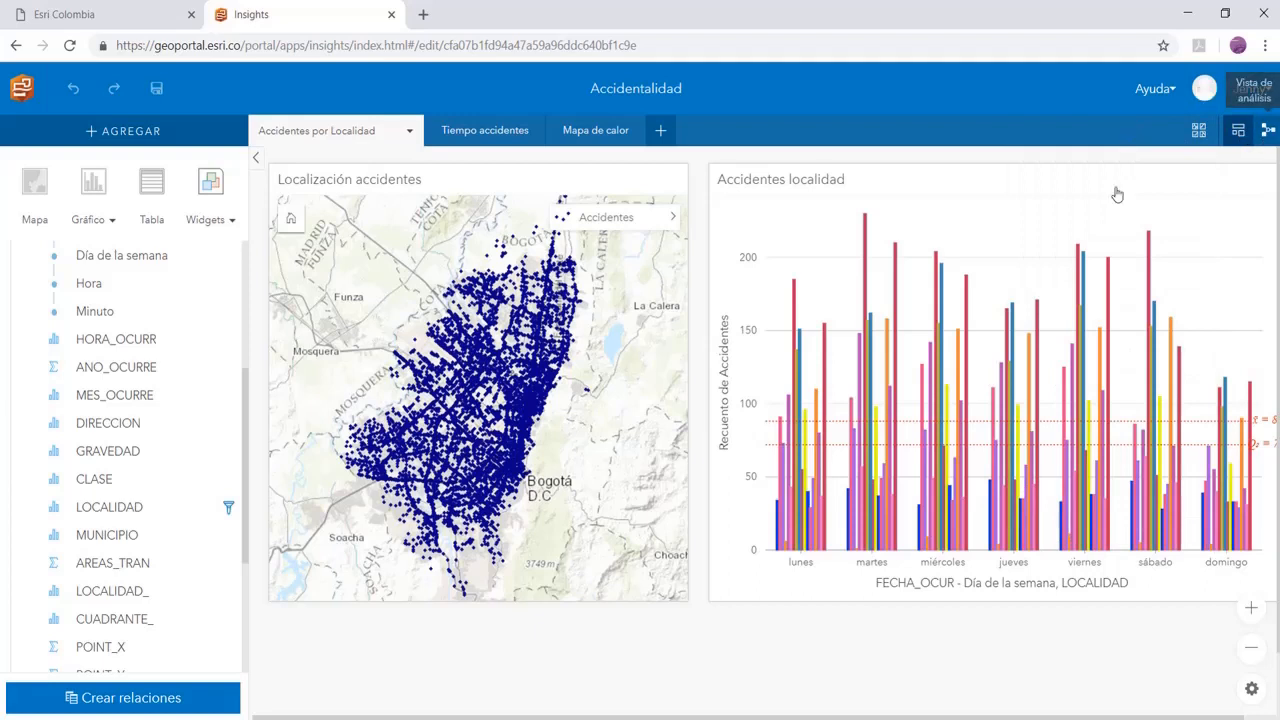
{"action": "left_click", "coordinate": [1267, 131]}
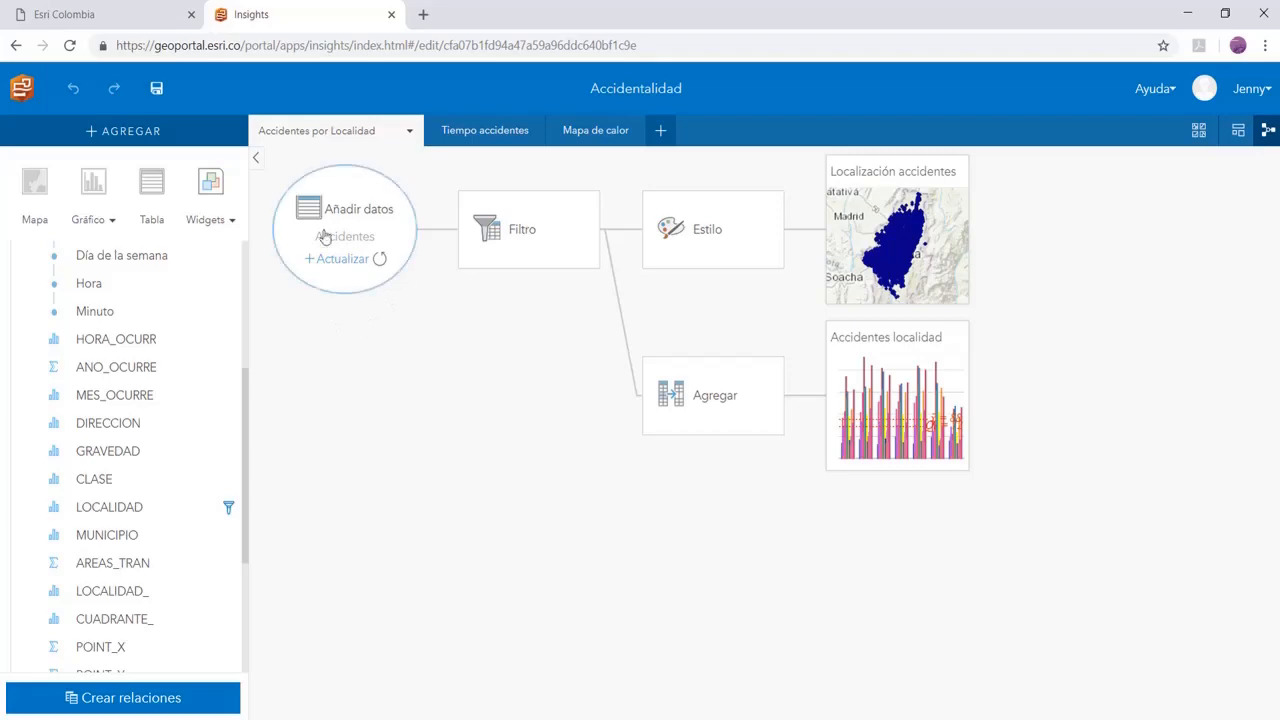
{"action": "left_click", "coordinate": [1237, 133]}
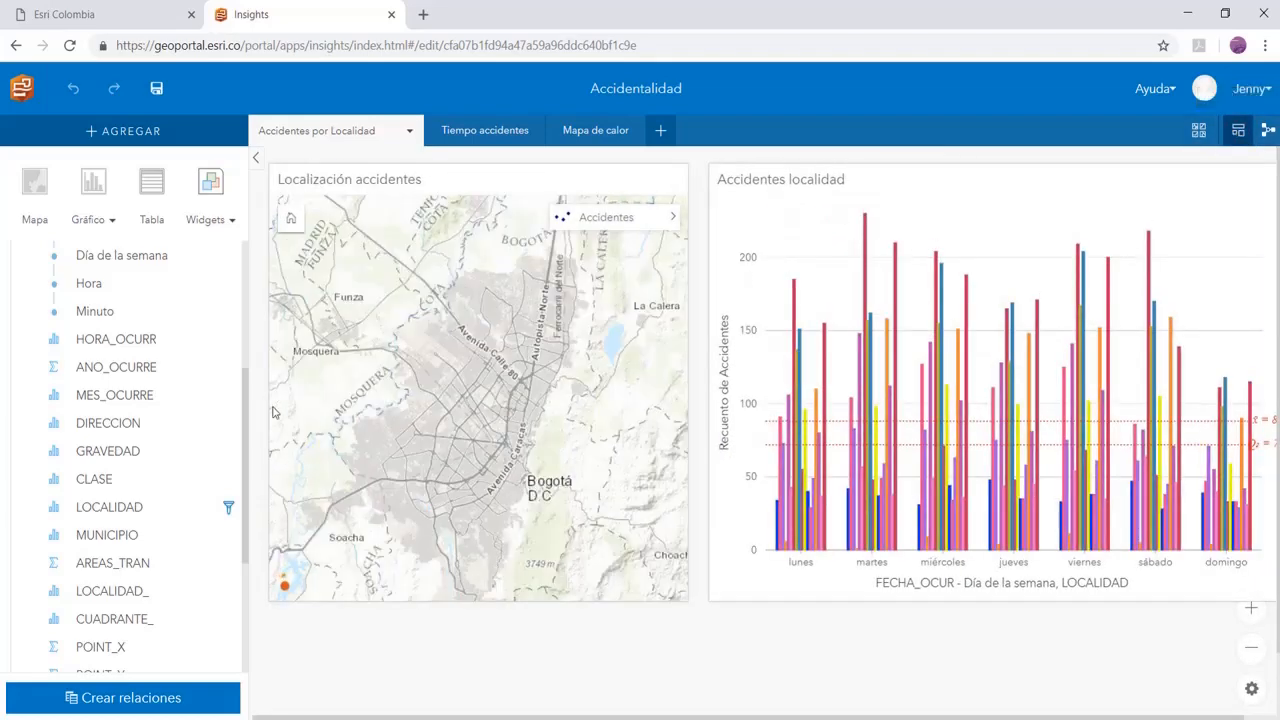
- Create a map card from the whole Accidentes dataset below the Localización accidentes map
{"action": "scroll", "coordinate": [170, 419], "scroll_direction": "up", "scroll_amount": 4}
{"action": "scroll", "coordinate": [170, 419], "scroll_direction": "up", "scroll_amount": 2}
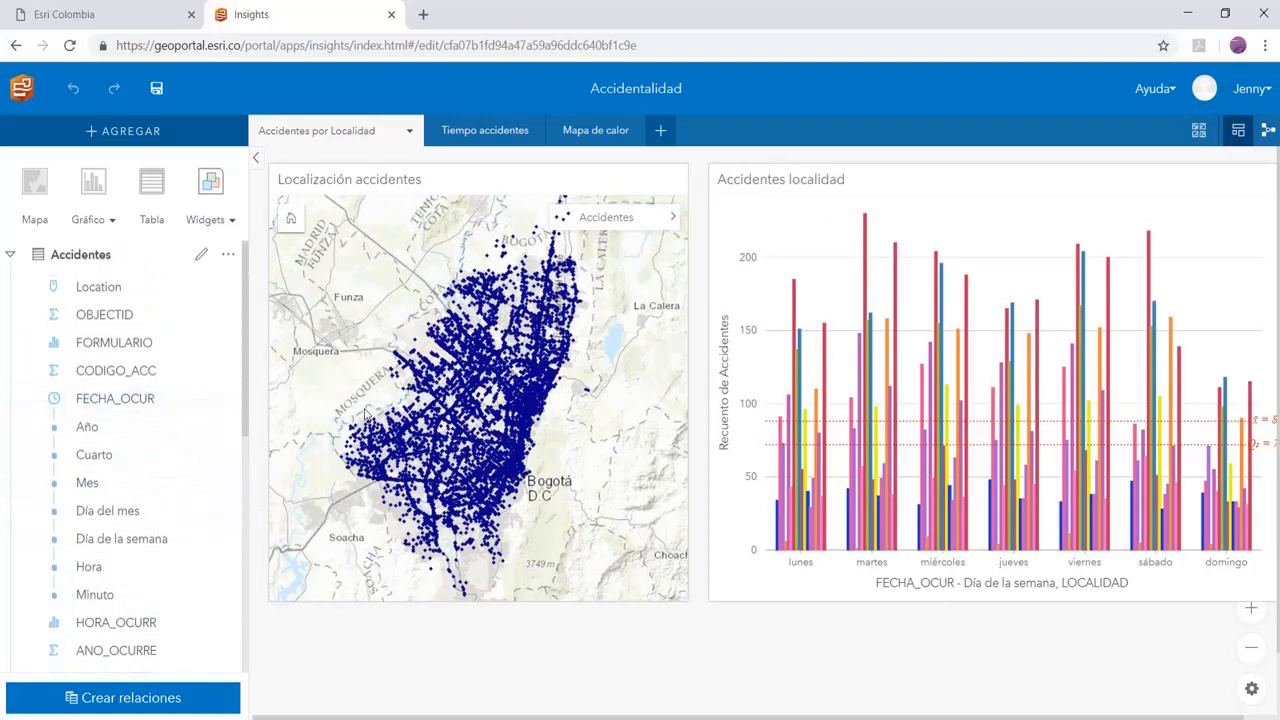
{"action": "left_click", "coordinate": [11, 258]}
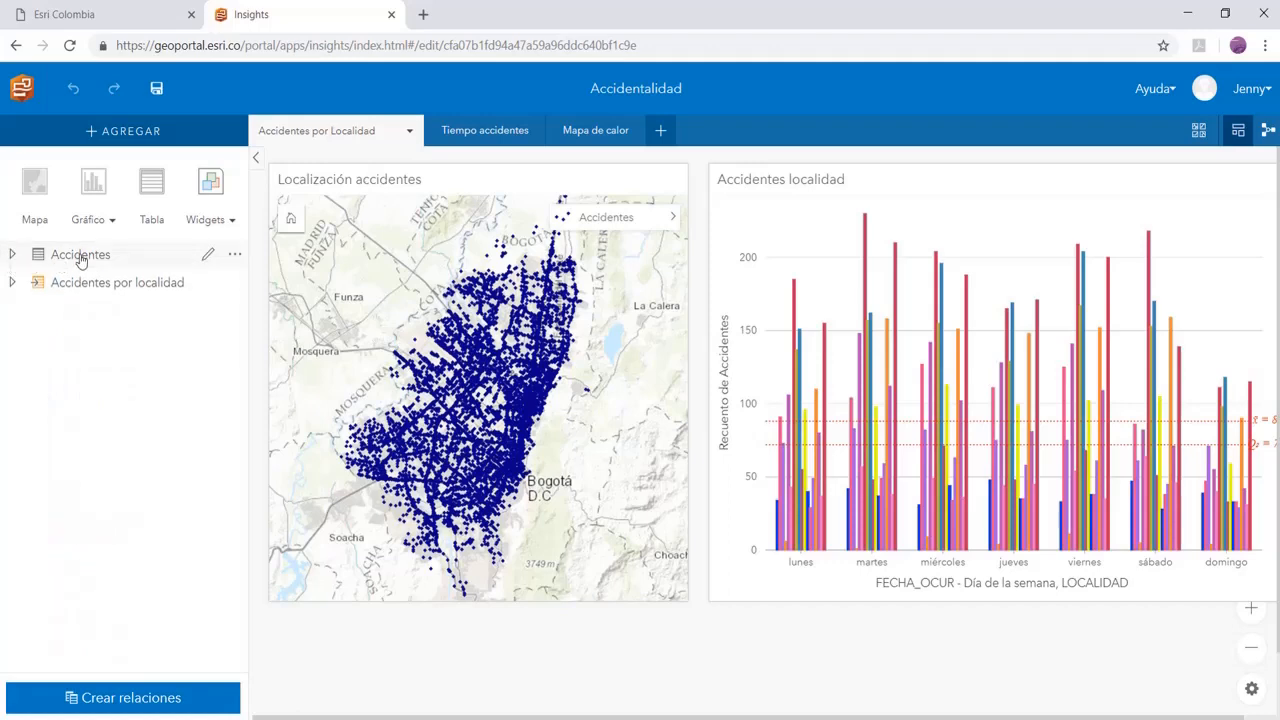
{"action": "left_click_drag", "start_coordinate": [108, 266], "coordinate": [343, 450]}
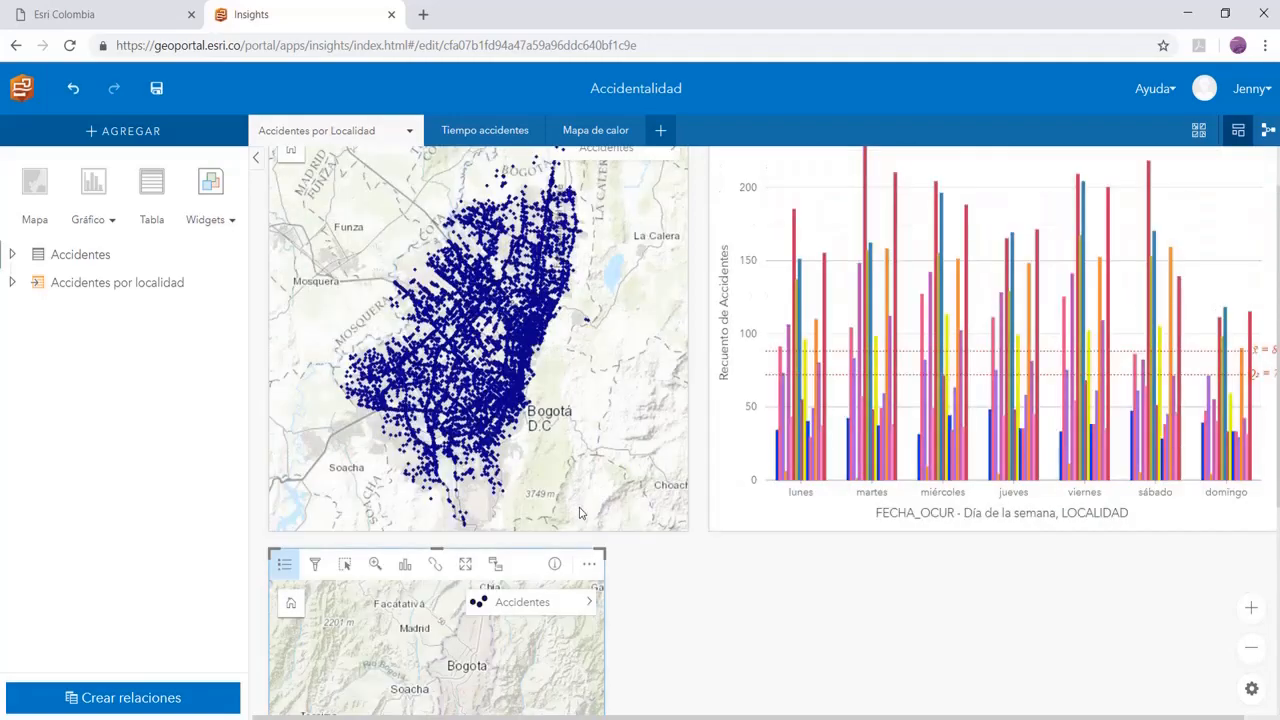
{"action": "scroll", "coordinate": [583, 513], "scroll_direction": "down", "scroll_amount": 1}
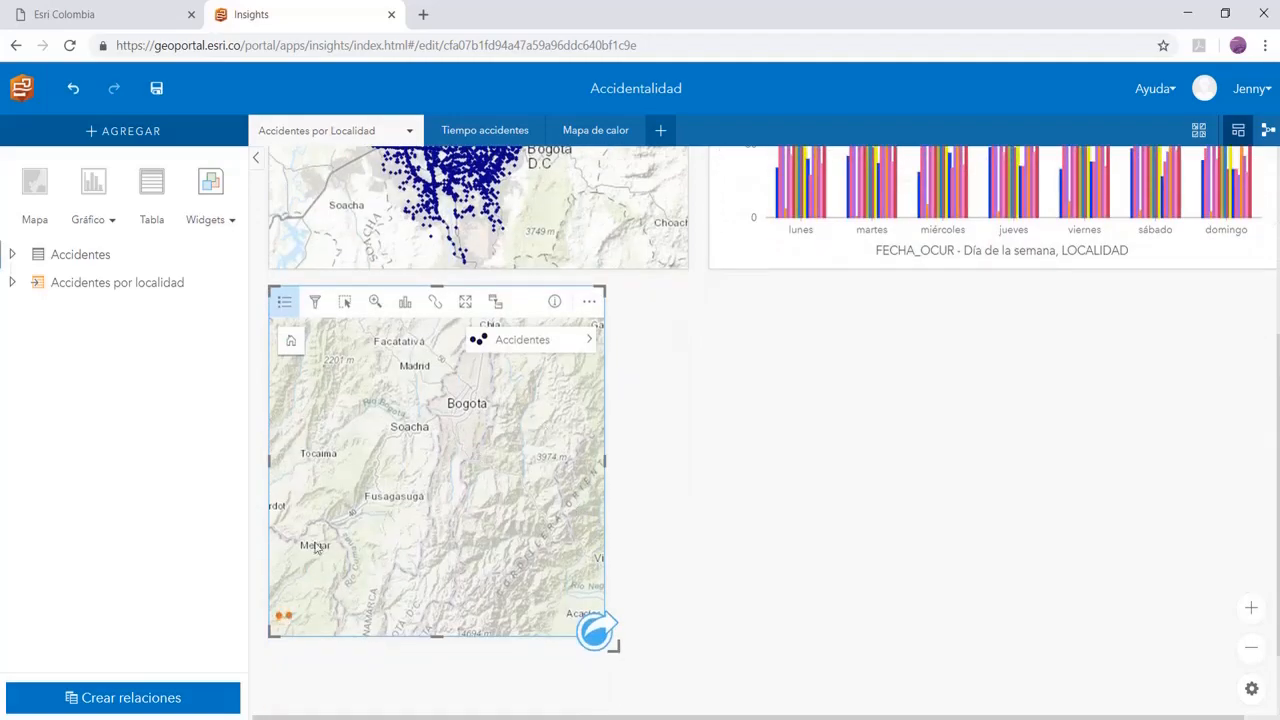
{"action": "scroll", "coordinate": [600, 280], "scroll_direction": "up", "scroll_amount": 4}
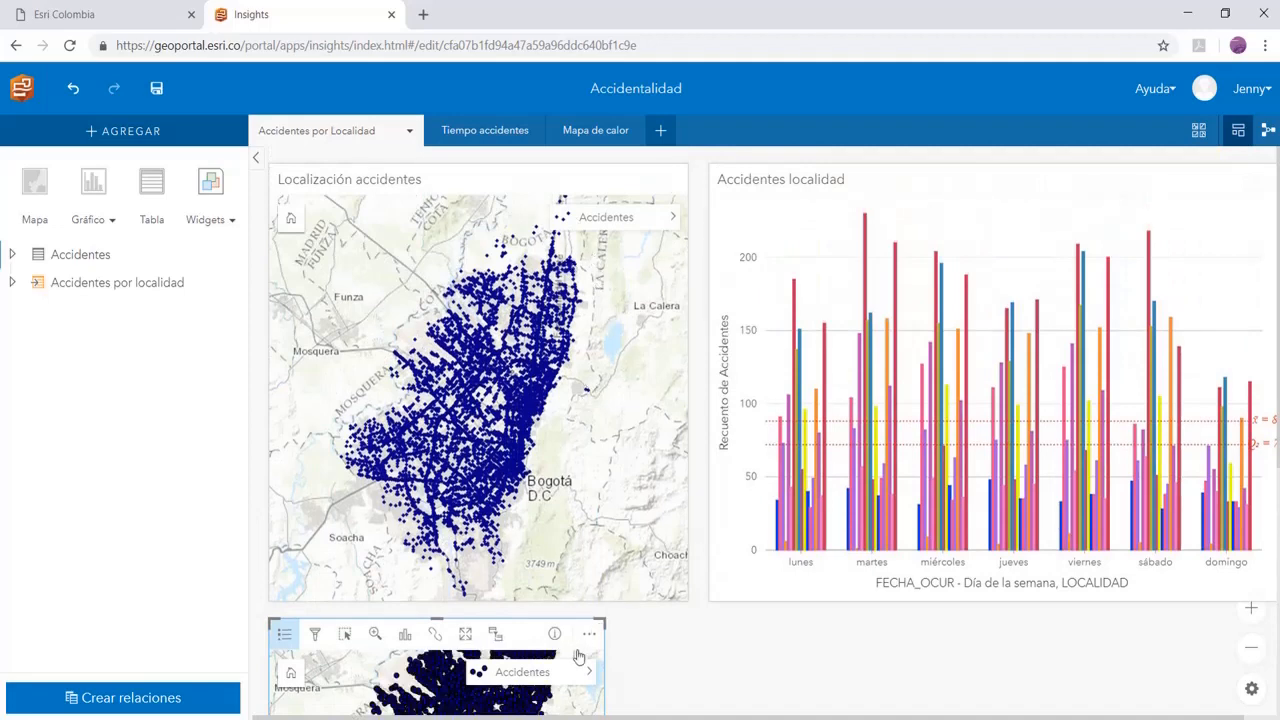
- Delete the extra Accidentes map card below the Localización accidentes map
{"action": "scroll", "coordinate": [664, 669], "scroll_direction": "down", "scroll_amount": 3}
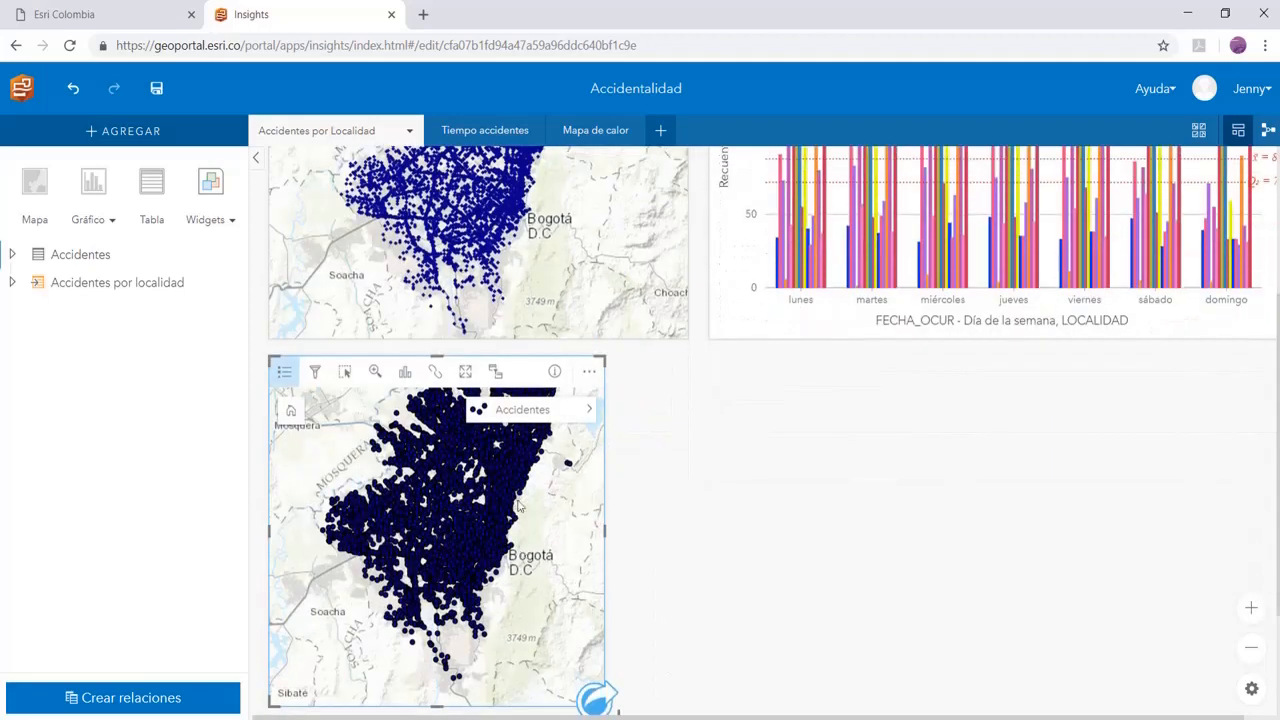
{"action": "left_click", "coordinate": [591, 374]}
{"action": "left_click", "coordinate": [623, 406]}
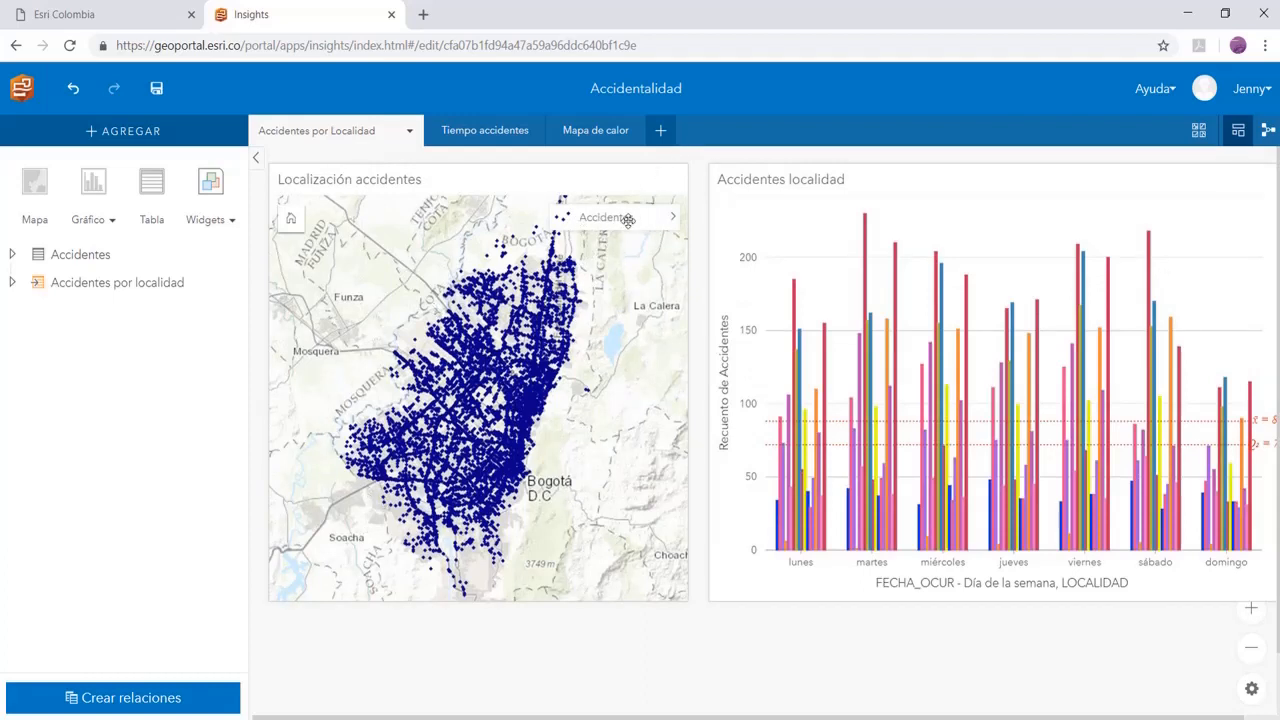
- Examine the Accidentes layer's legend, symbol types and appearance settings on the Localización accidentes map, and close the layer options
{"action": "left_click", "coordinate": [673, 220]}
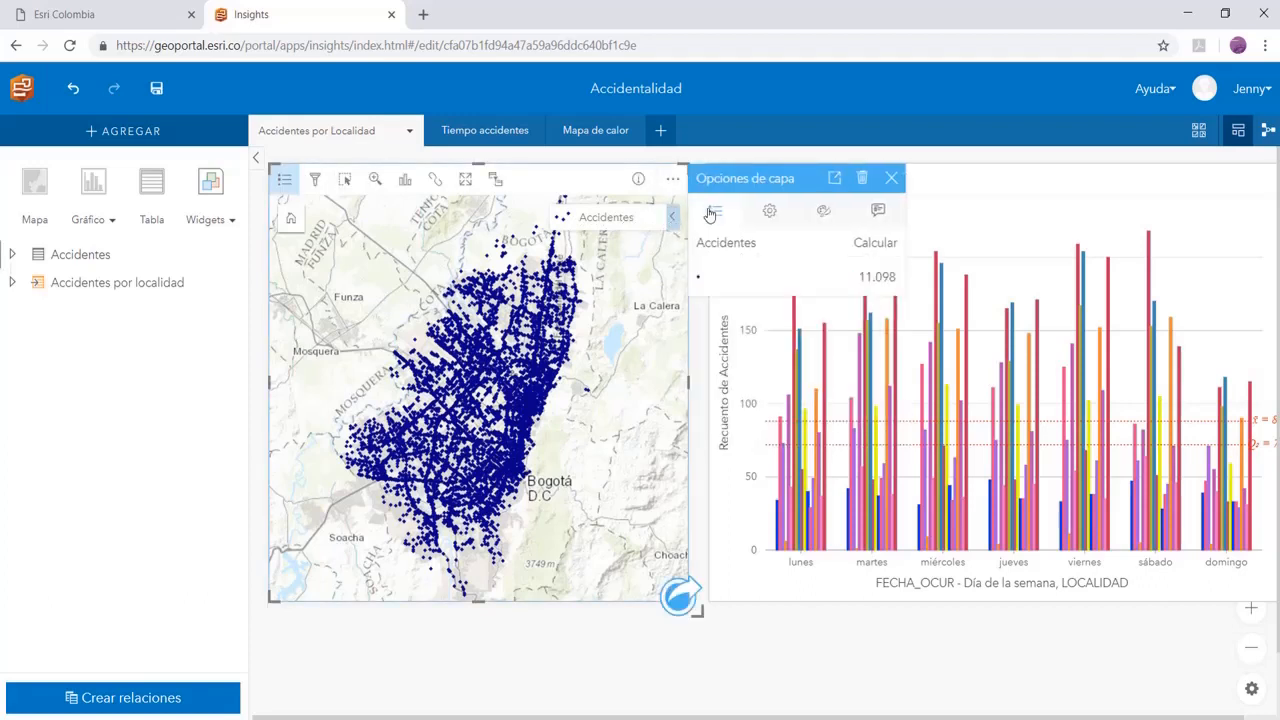
{"action": "left_click", "coordinate": [767, 212]}
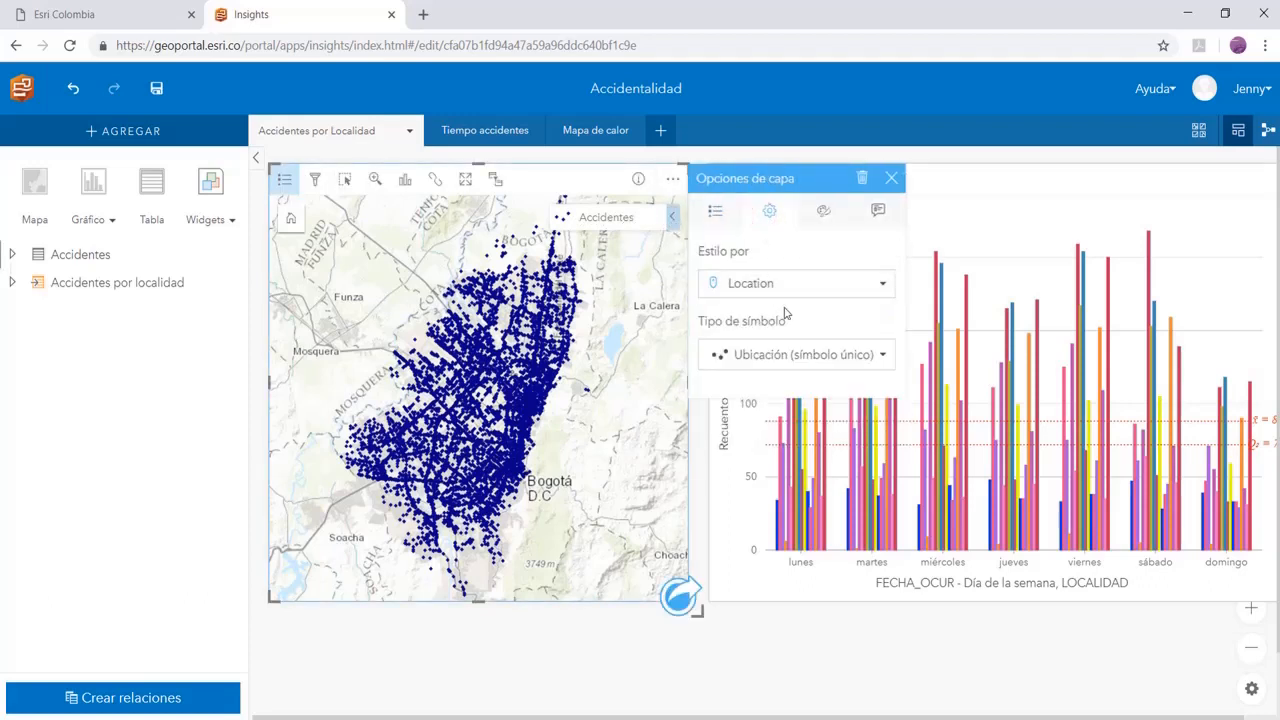
{"action": "left_click", "coordinate": [880, 355]}
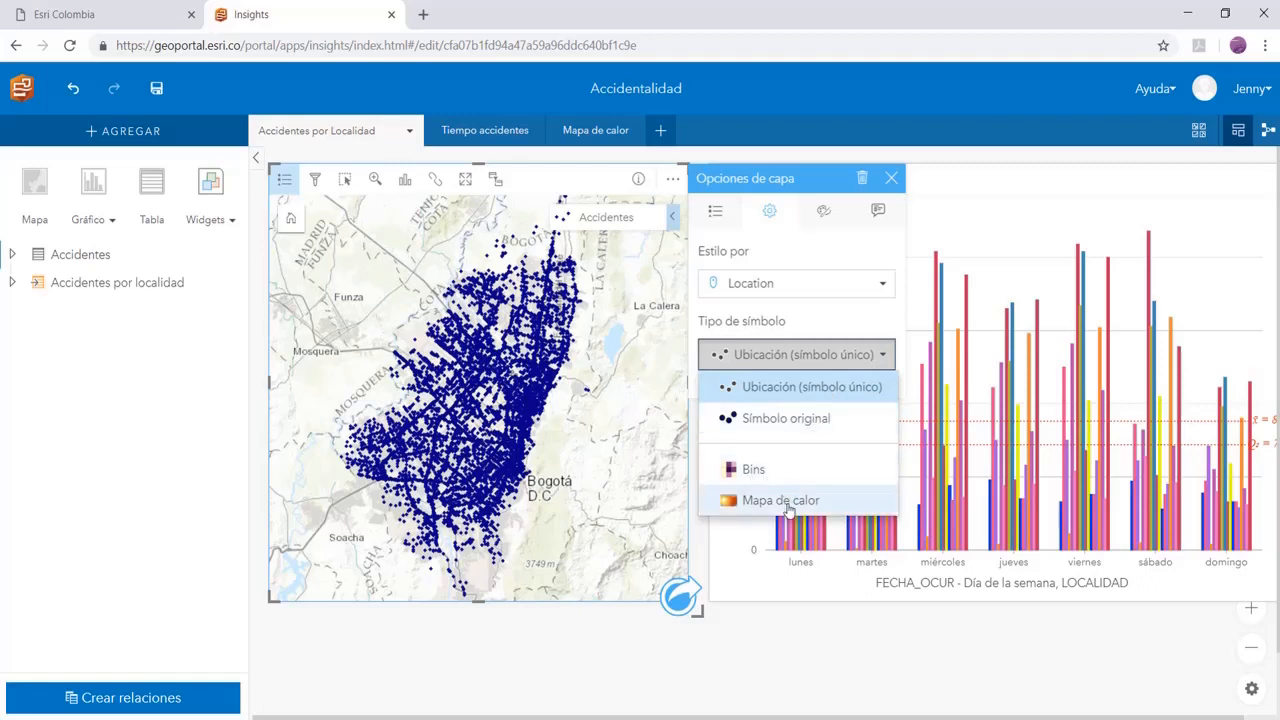
{"action": "left_click", "coordinate": [823, 213]}
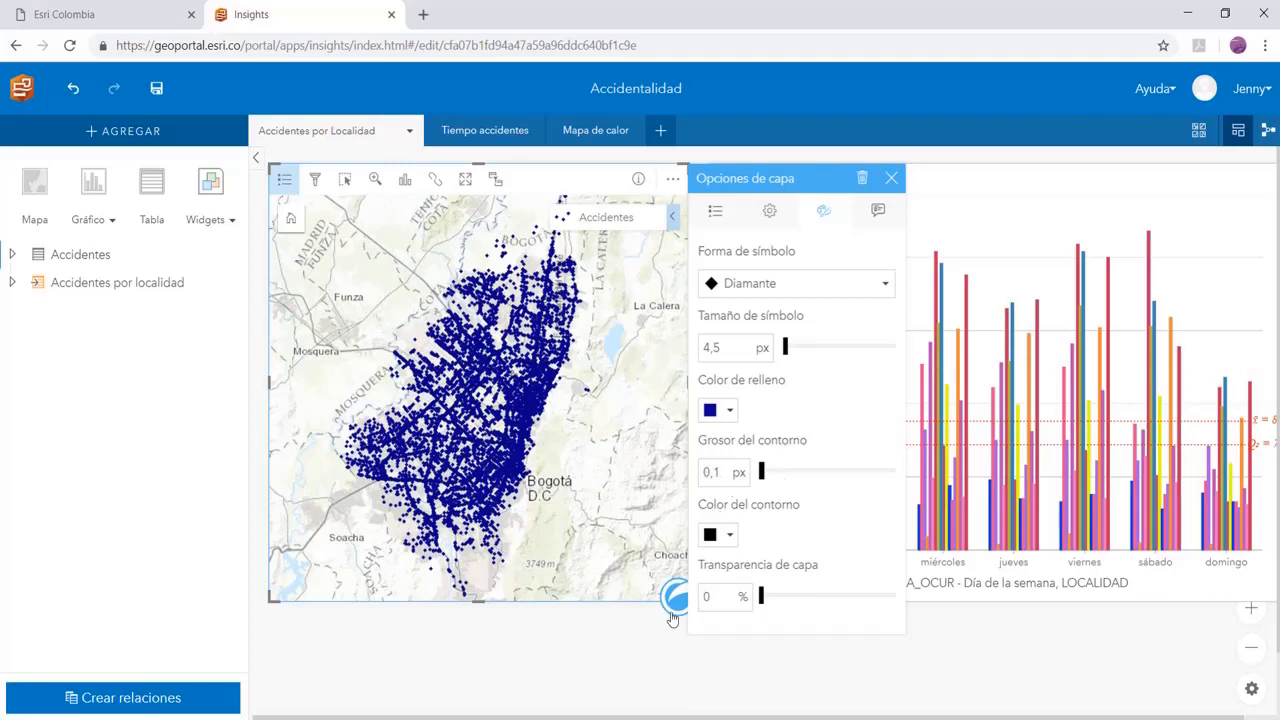
{"action": "left_click", "coordinate": [893, 178]}
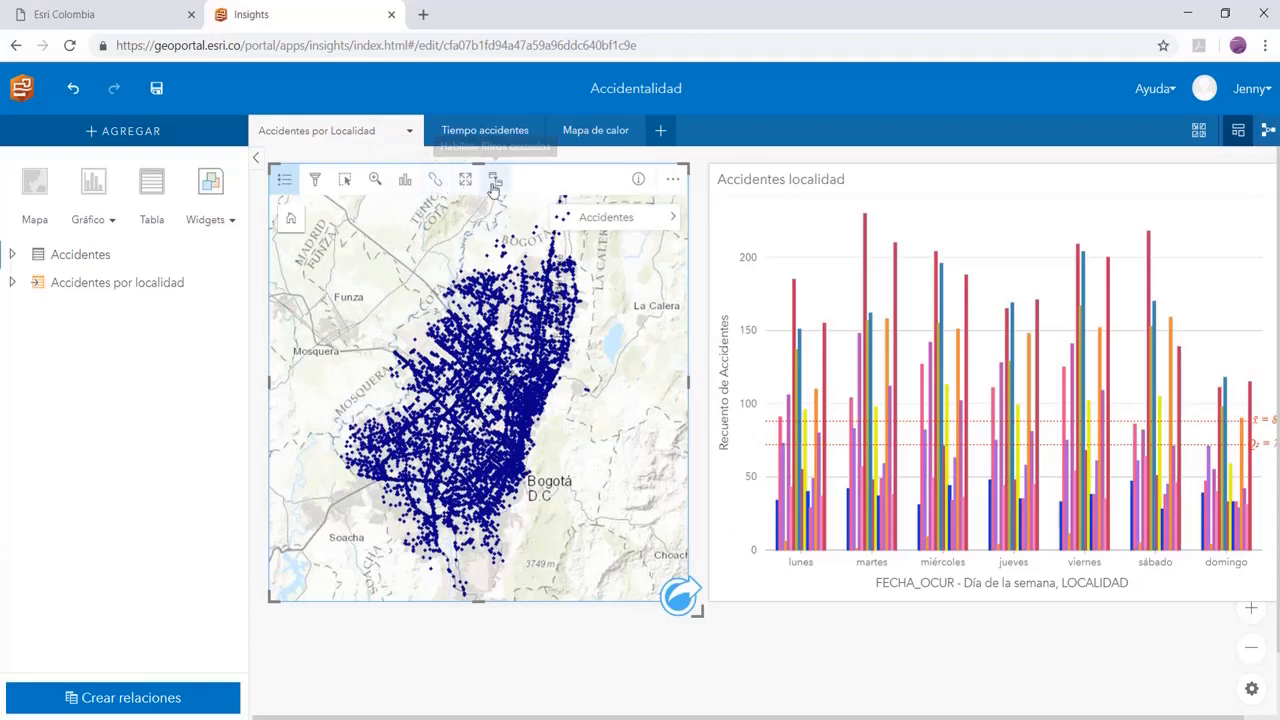
- Create a column chart from the Día de la semana and LOCALIDAD fields of Accidentes below the Localización accidentes map
{"action": "left_click", "coordinate": [10, 256]}
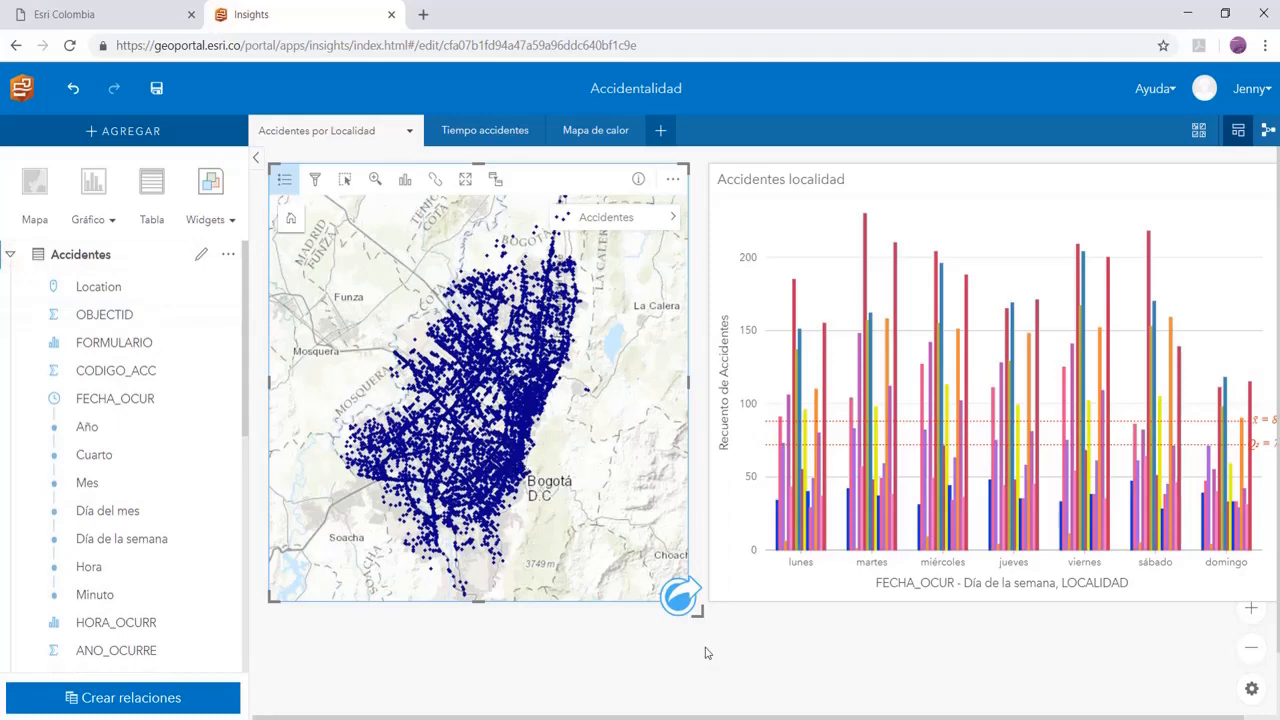
{"action": "scroll", "coordinate": [775, 647], "scroll_direction": "down", "scroll_amount": 1}
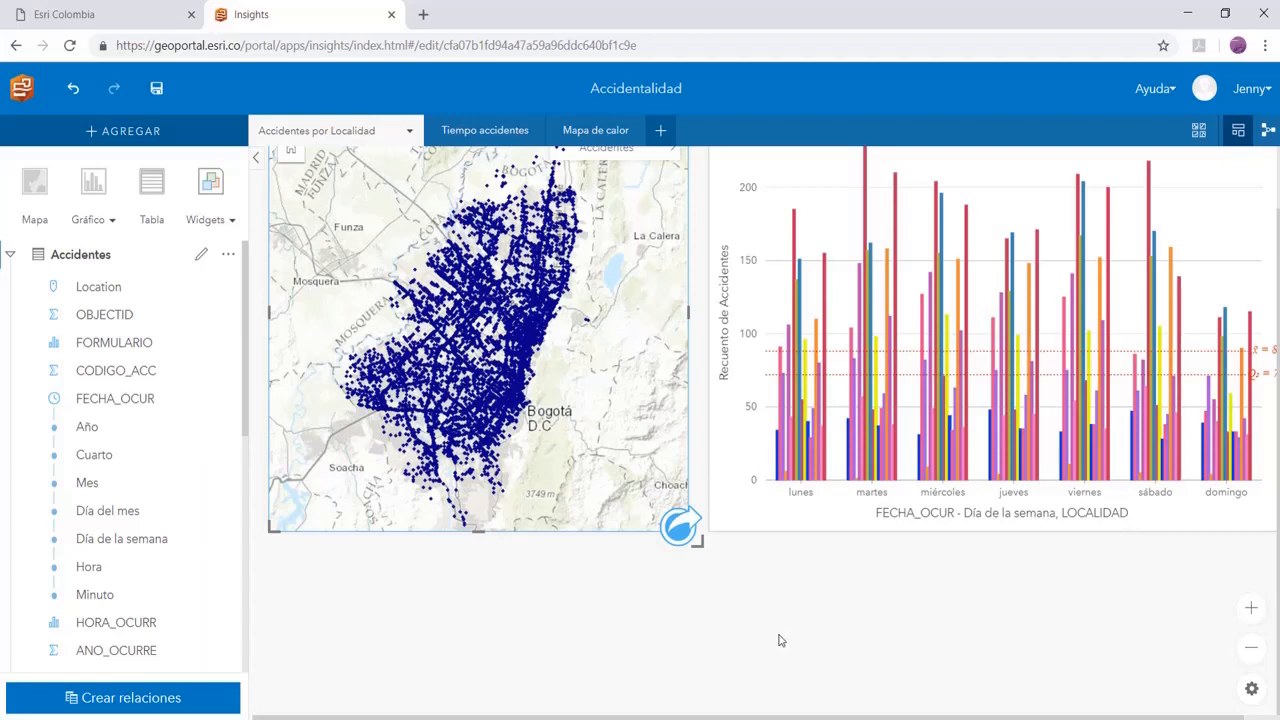
{"action": "scroll", "coordinate": [781, 640], "scroll_direction": "up", "scroll_amount": 1}
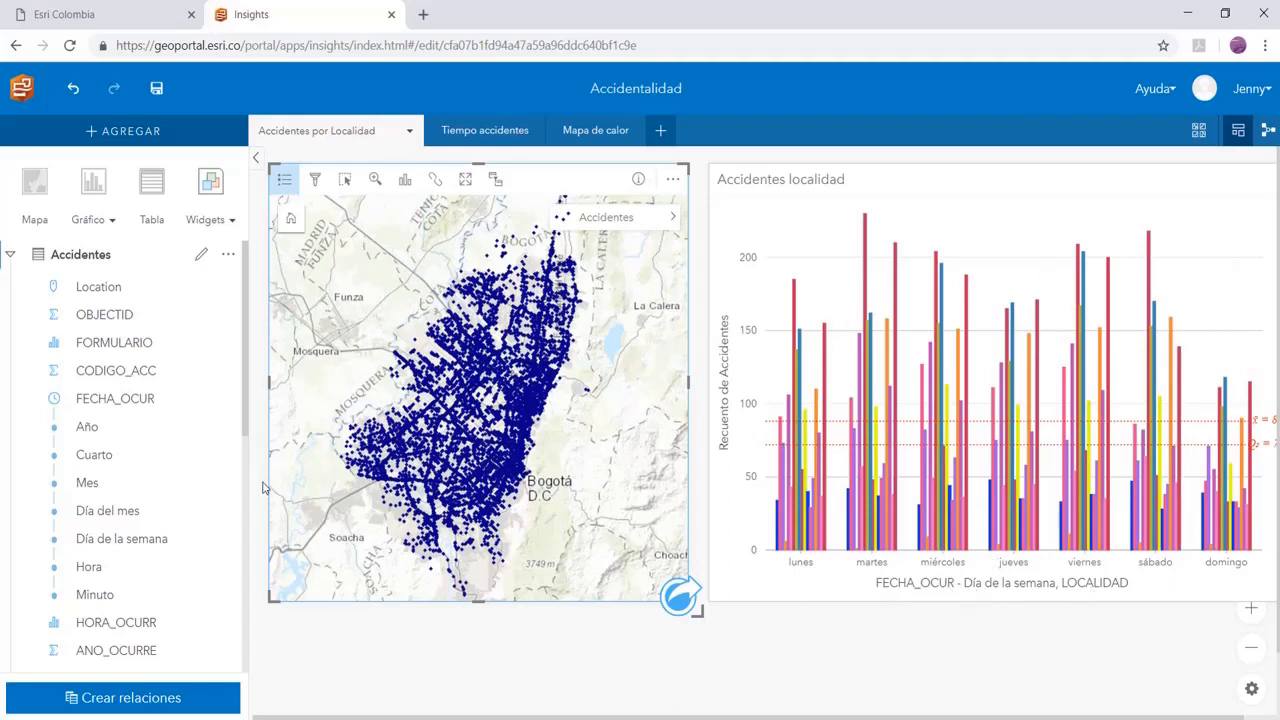
{"action": "mouse_move", "coordinate": [230, 457]}
{"action": "scroll", "coordinate": [166, 456], "scroll_direction": "down", "scroll_amount": 3}
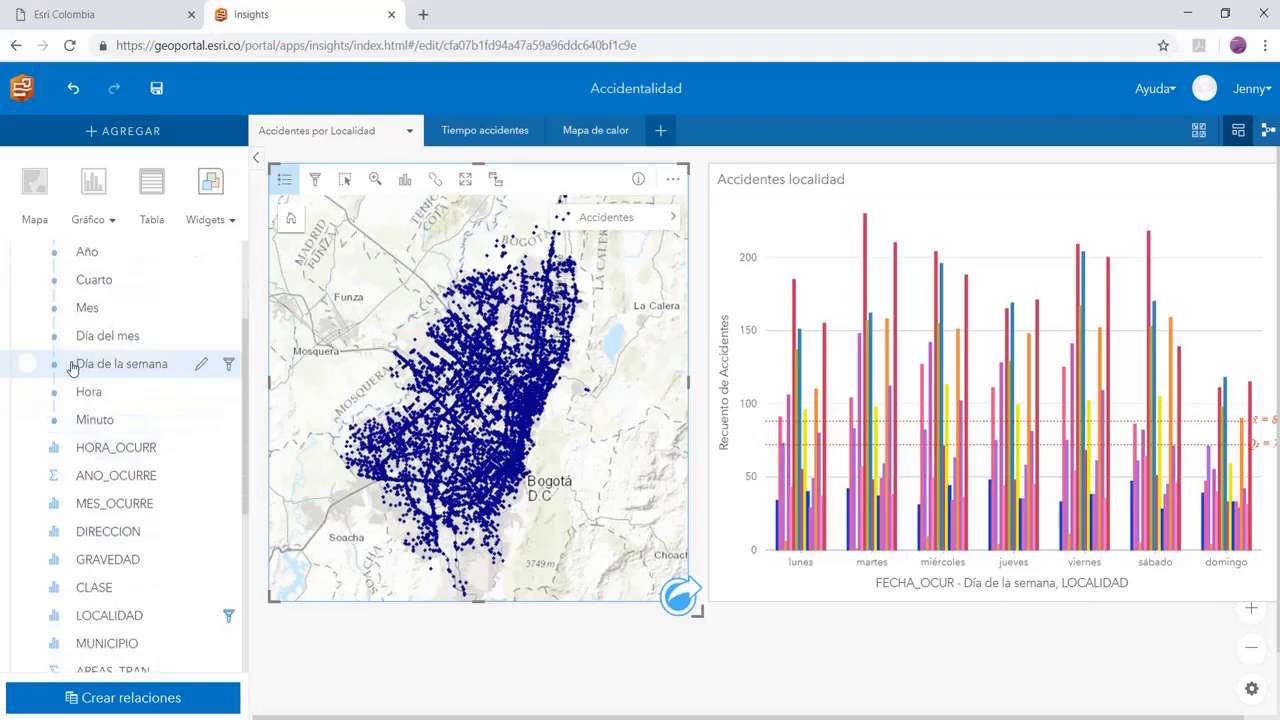
{"action": "scroll", "coordinate": [75, 365], "scroll_direction": "up", "scroll_amount": 2}
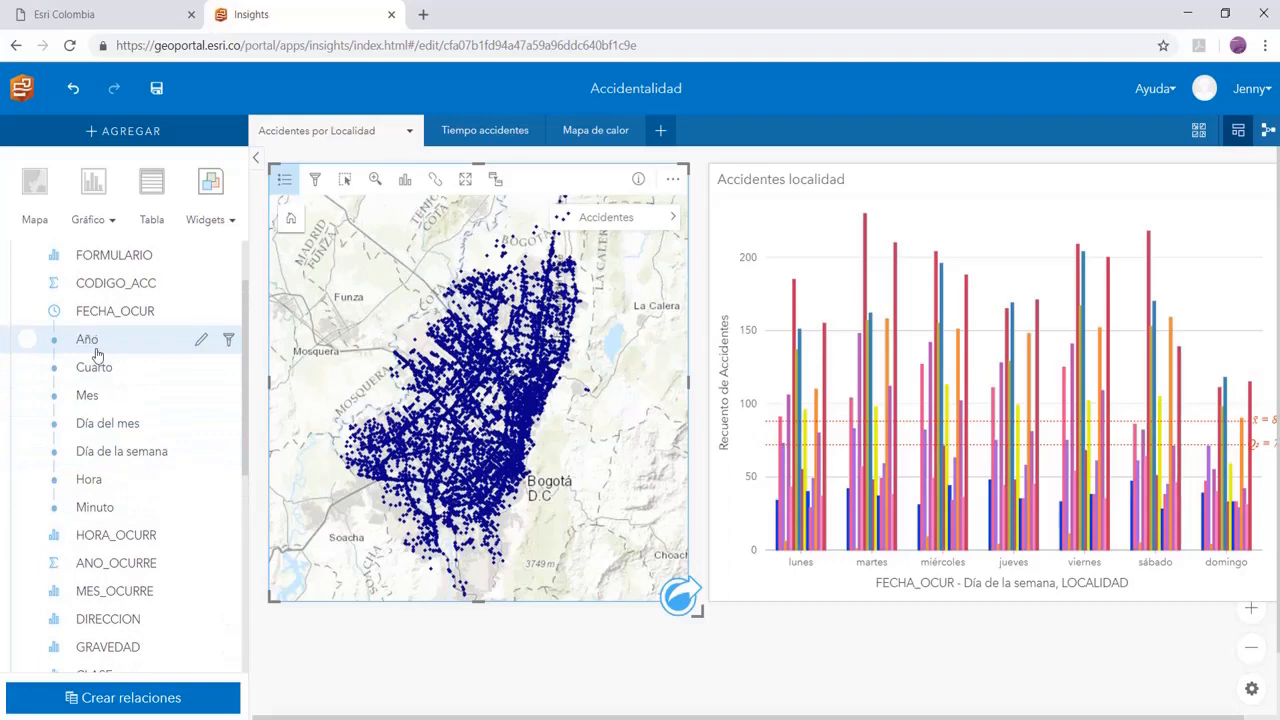
{"action": "left_click", "coordinate": [27, 449]}
{"action": "scroll", "coordinate": [85, 470], "scroll_direction": "down", "scroll_amount": 6}
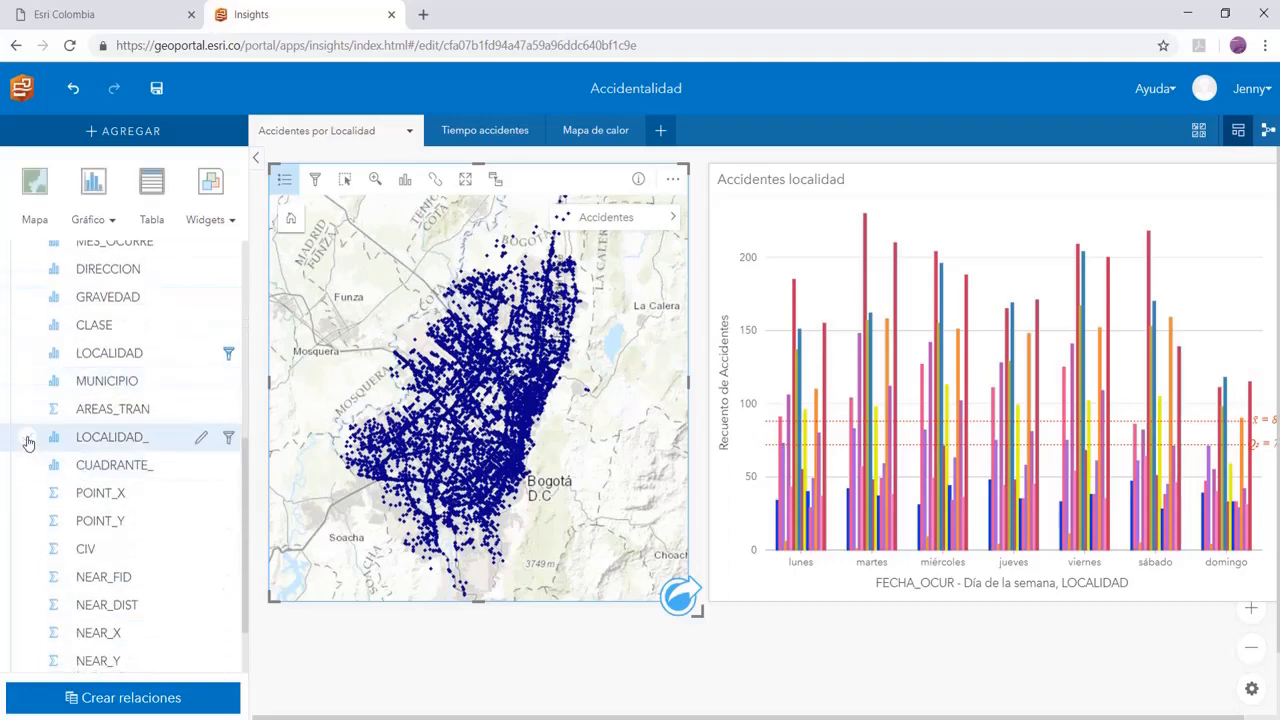
{"action": "left_click", "coordinate": [26, 443]}
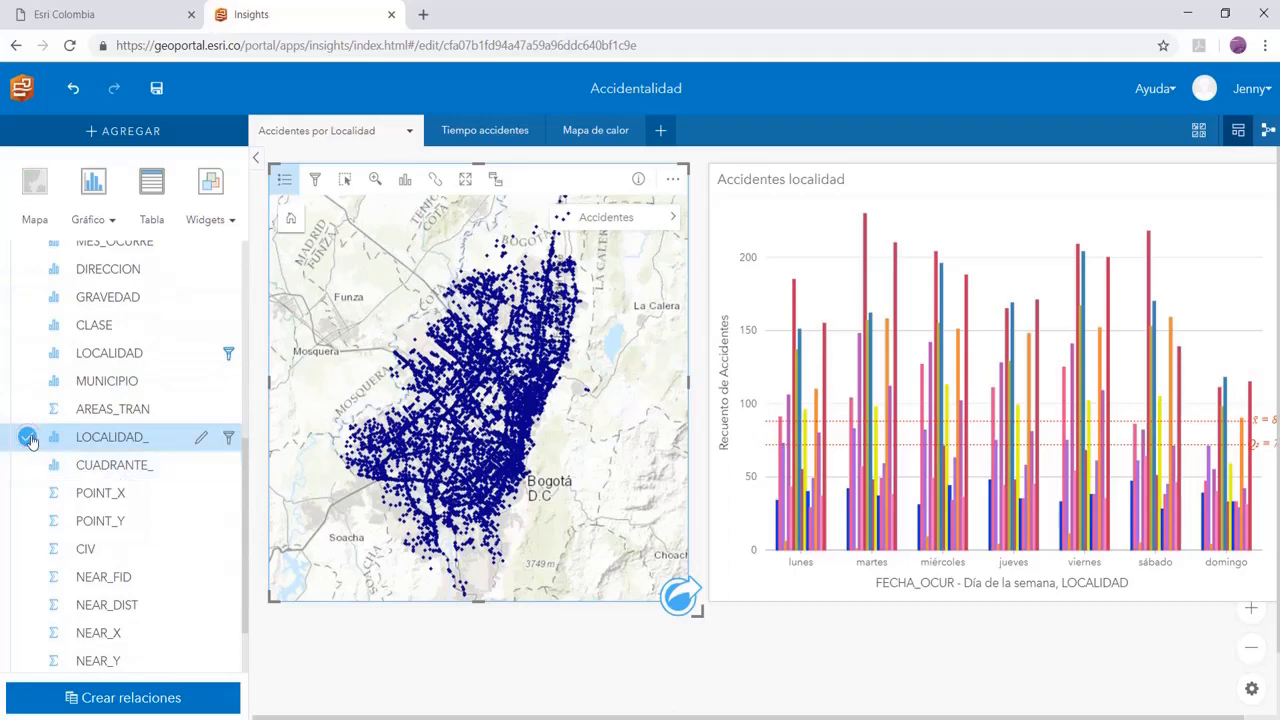
{"action": "left_click", "coordinate": [27, 438]}
{"action": "left_click", "coordinate": [25, 353]}
{"action": "scroll", "coordinate": [153, 360], "scroll_direction": "up", "scroll_amount": 3}
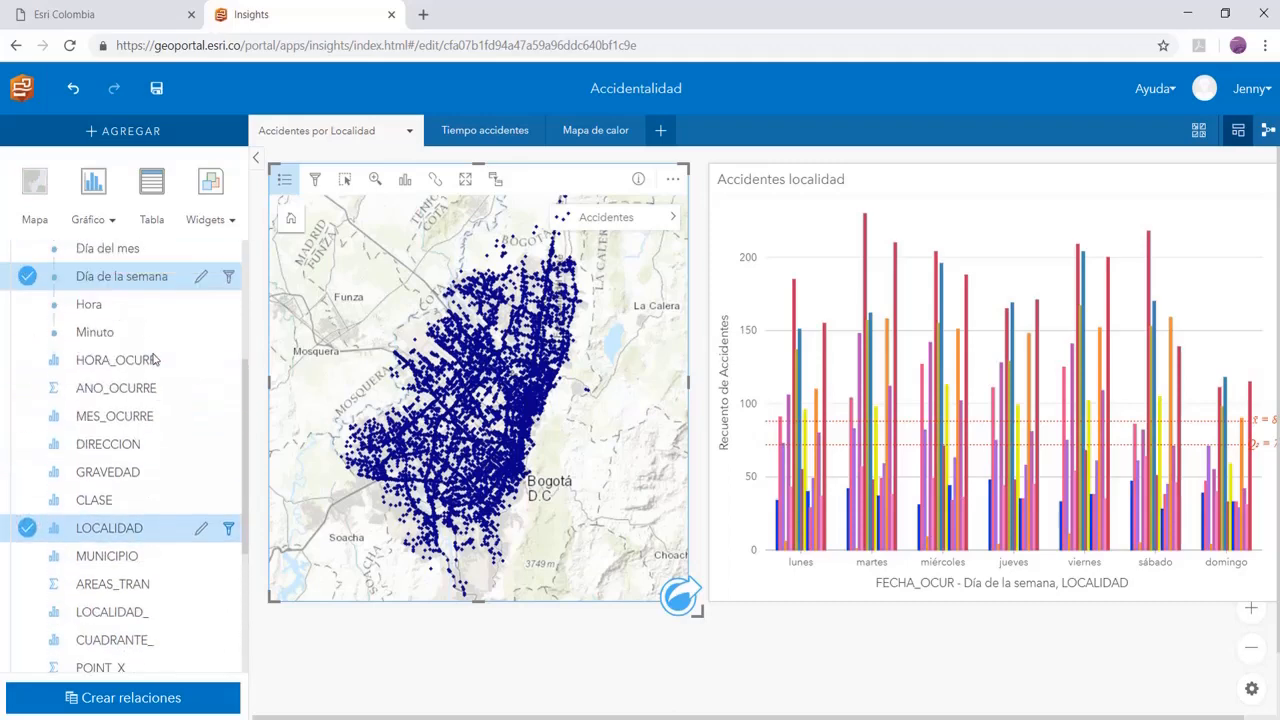
{"action": "left_click_drag", "start_coordinate": [163, 529], "coordinate": [441, 677]}
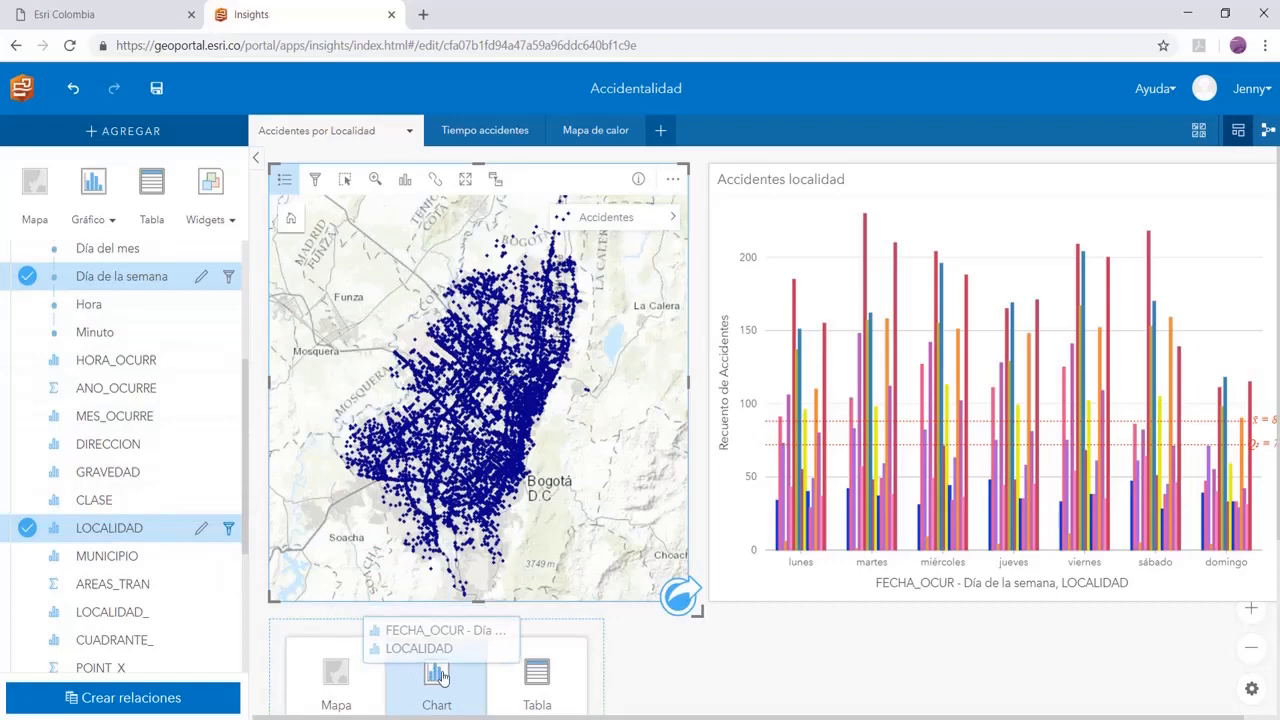
{"action": "left_click_drag", "start_coordinate": [441, 677], "coordinate": [545, 543]}
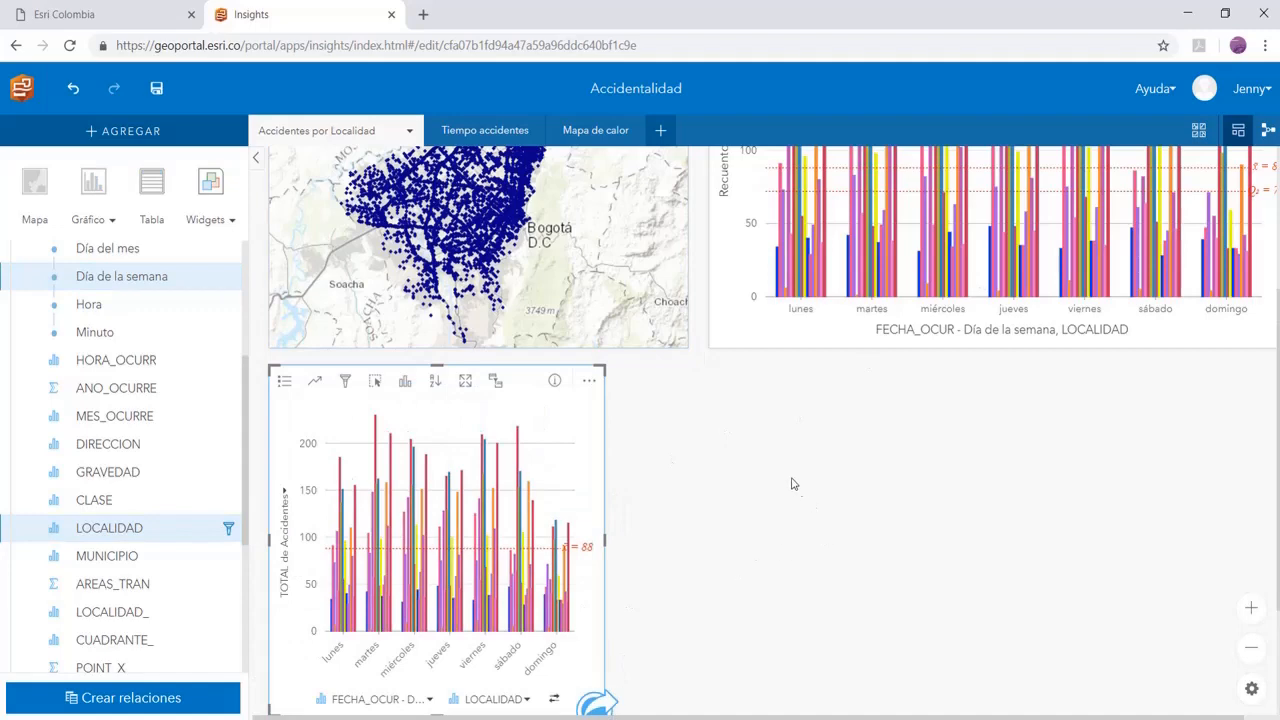
- Enlarge the new accident chart card below the Localización accidentes map
{"action": "scroll", "coordinate": [808, 510], "scroll_direction": "down", "scroll_amount": 2}
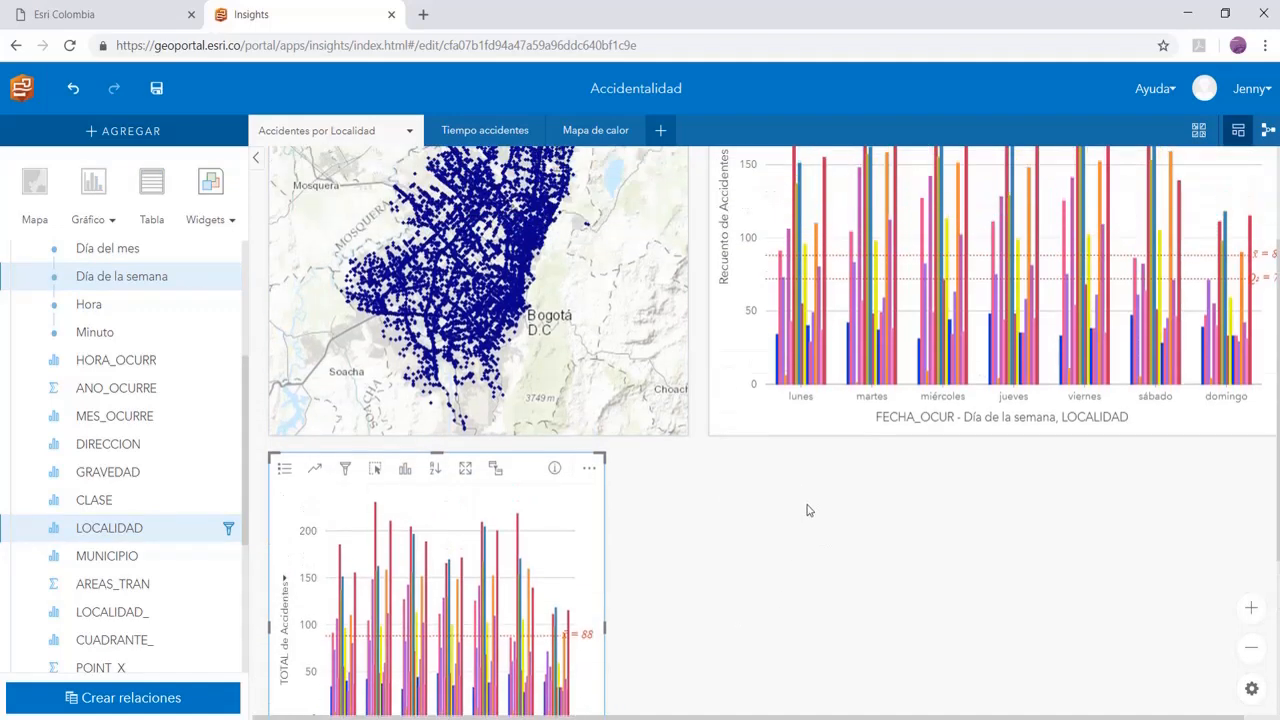
{"action": "scroll", "coordinate": [808, 507], "scroll_direction": "down", "scroll_amount": 1}
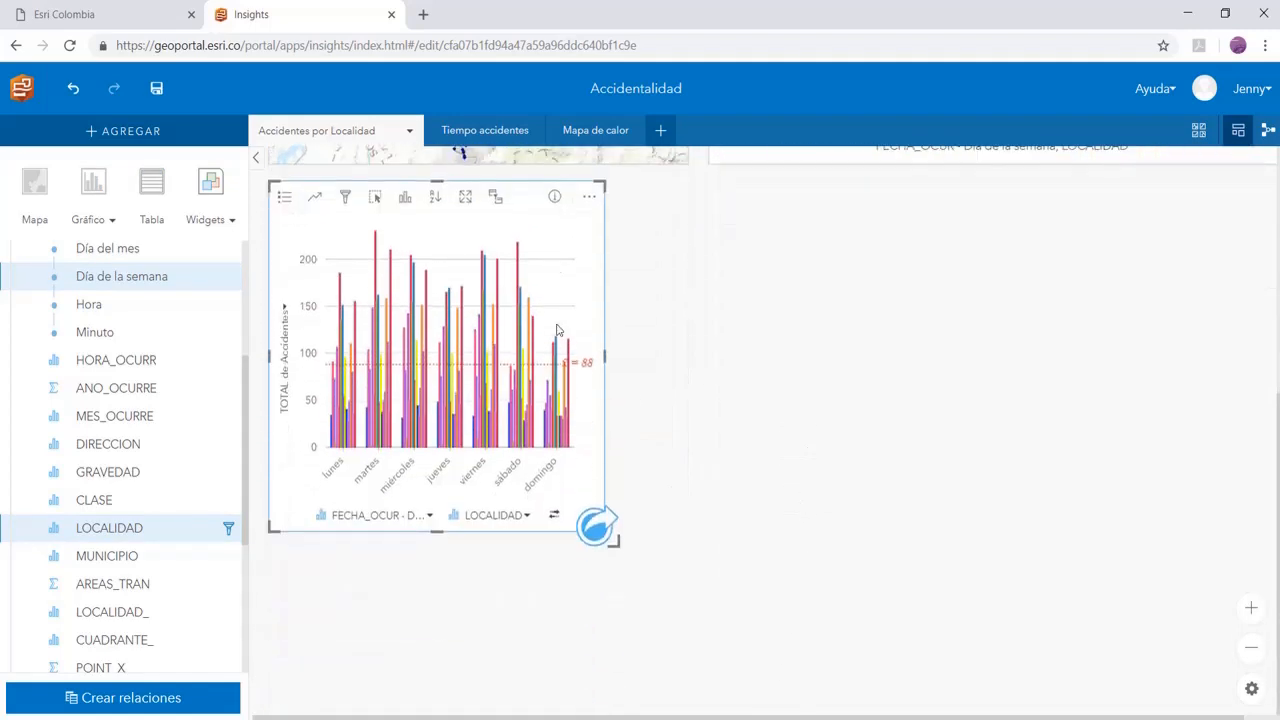
{"action": "left_click_drag", "start_coordinate": [617, 549], "coordinate": [729, 646]}
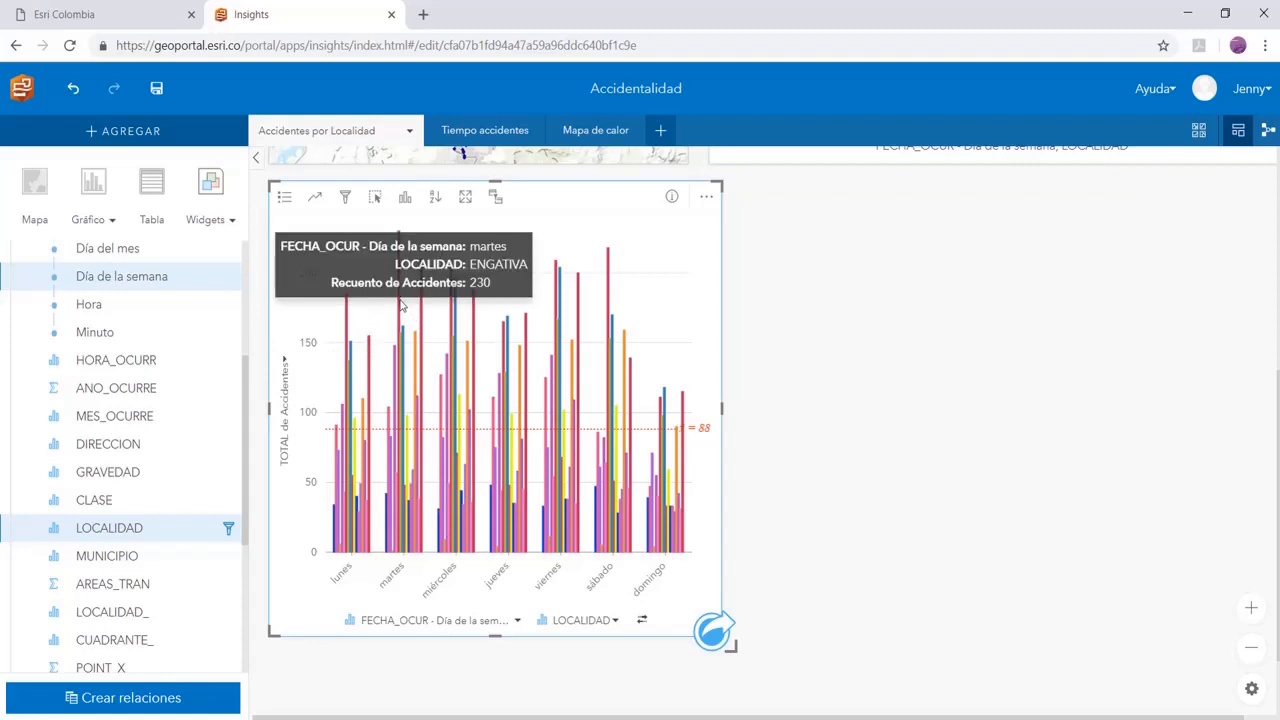
- Select the martes column for ENGATIVA in the new chart, examine the linked highlights on the other cards, and inspect points on the map
{"action": "left_click", "coordinate": [399, 302]}
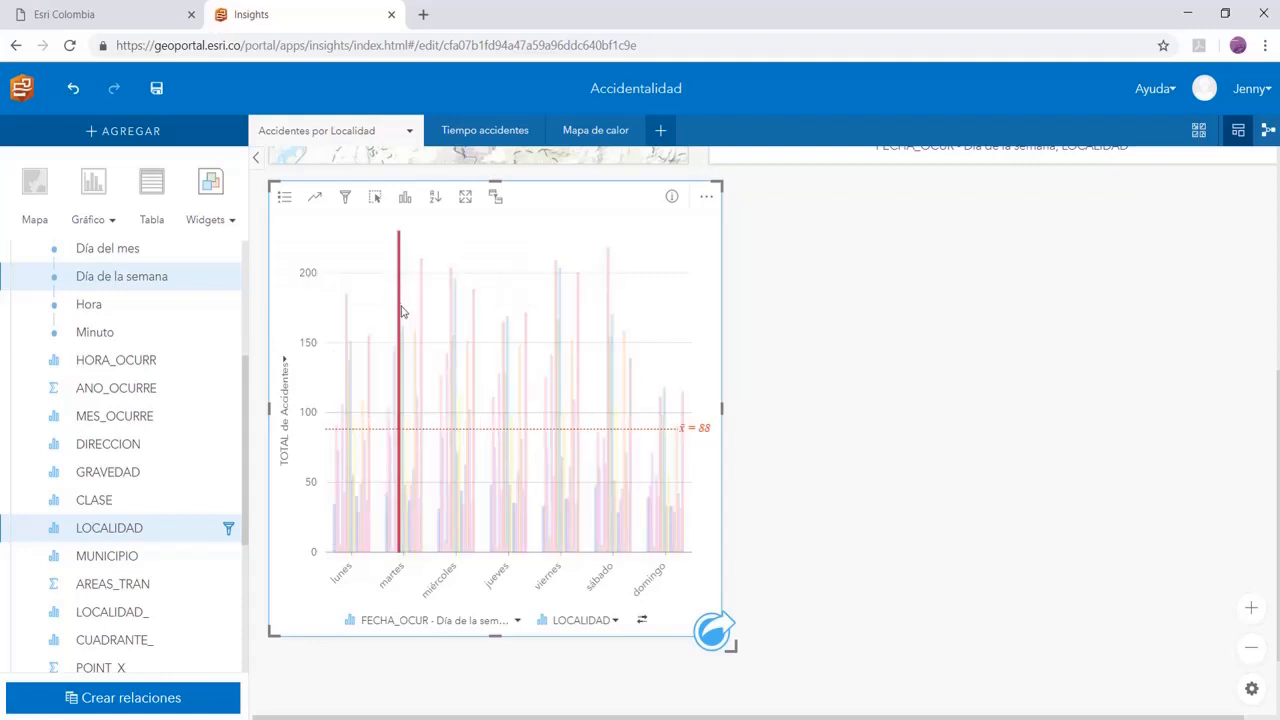
{"action": "mouse_move", "coordinate": [398, 311]}
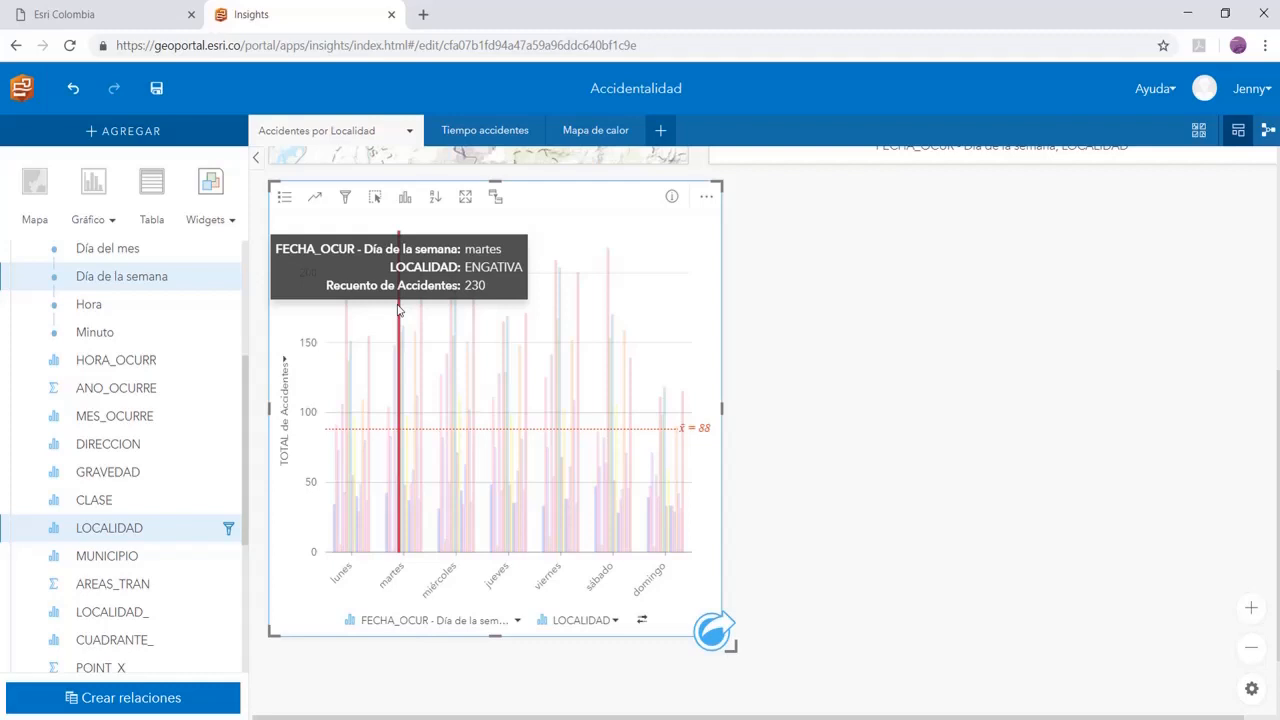
{"action": "scroll", "coordinate": [398, 311], "scroll_direction": "up", "scroll_amount": 5}
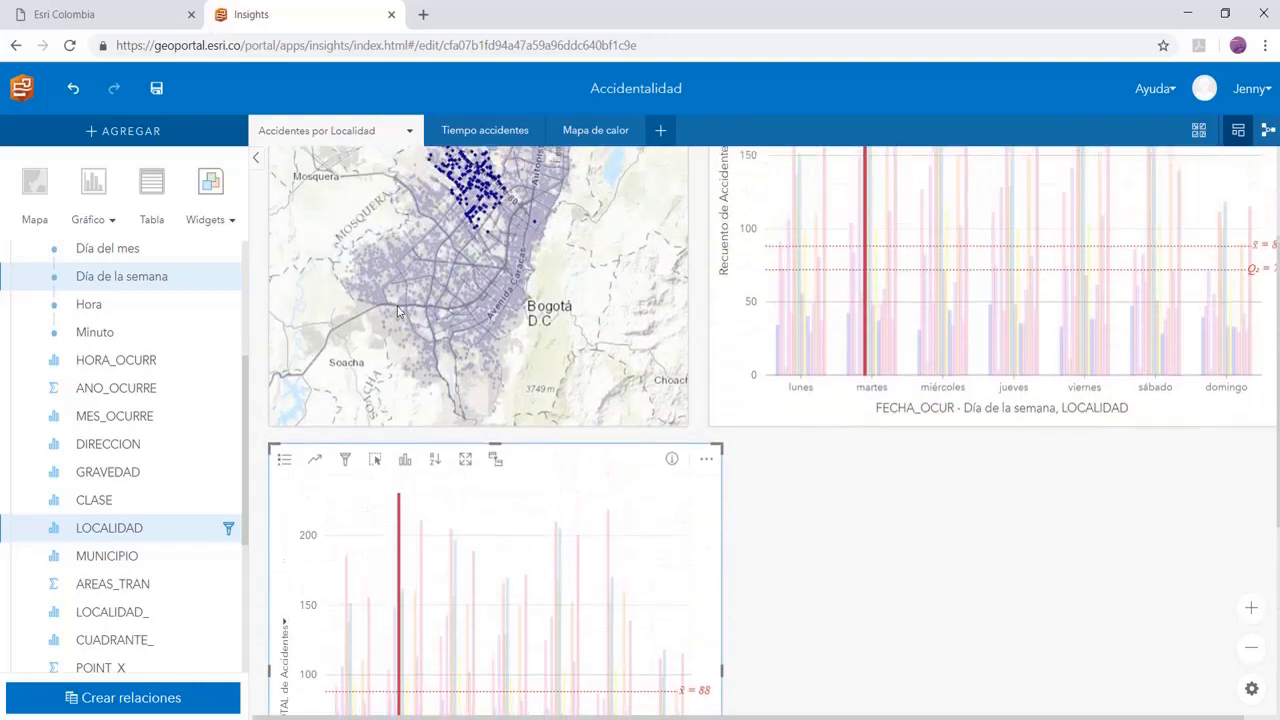
{"action": "scroll", "coordinate": [398, 313], "scroll_direction": "down", "scroll_amount": 1}
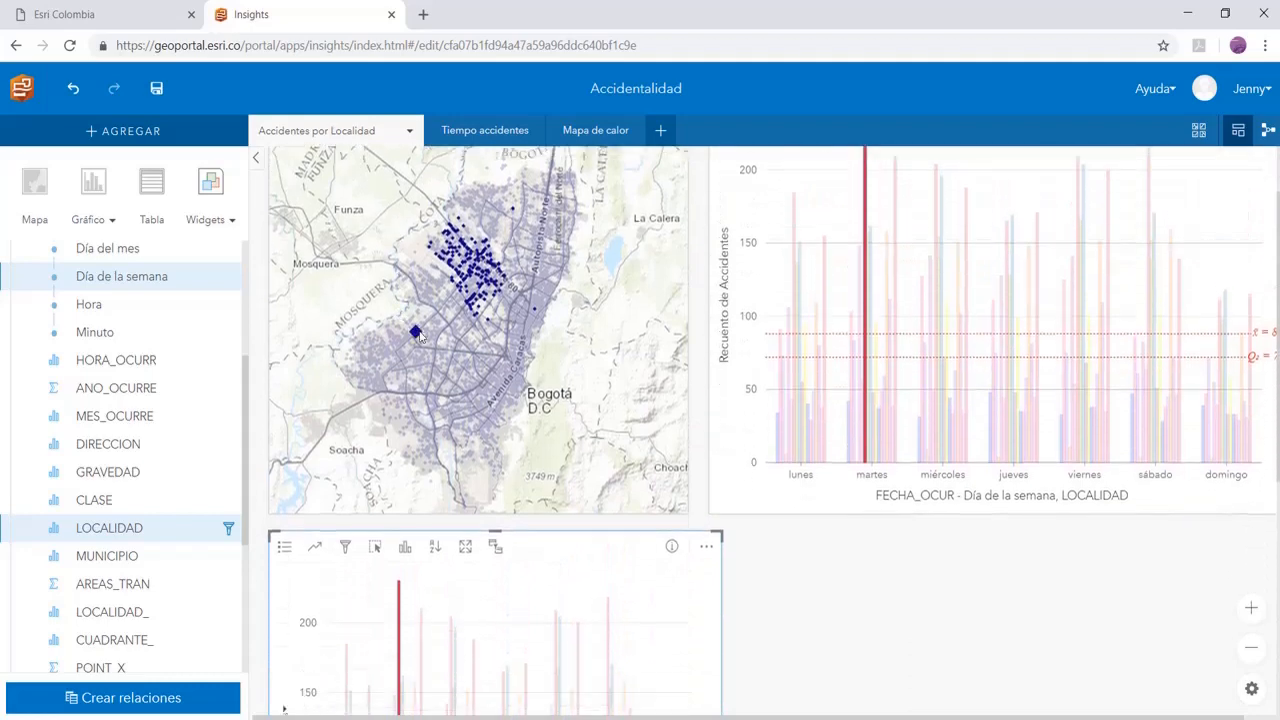
{"action": "mouse_move", "coordinate": [400, 612]}
{"action": "mouse_move", "coordinate": [533, 316]}
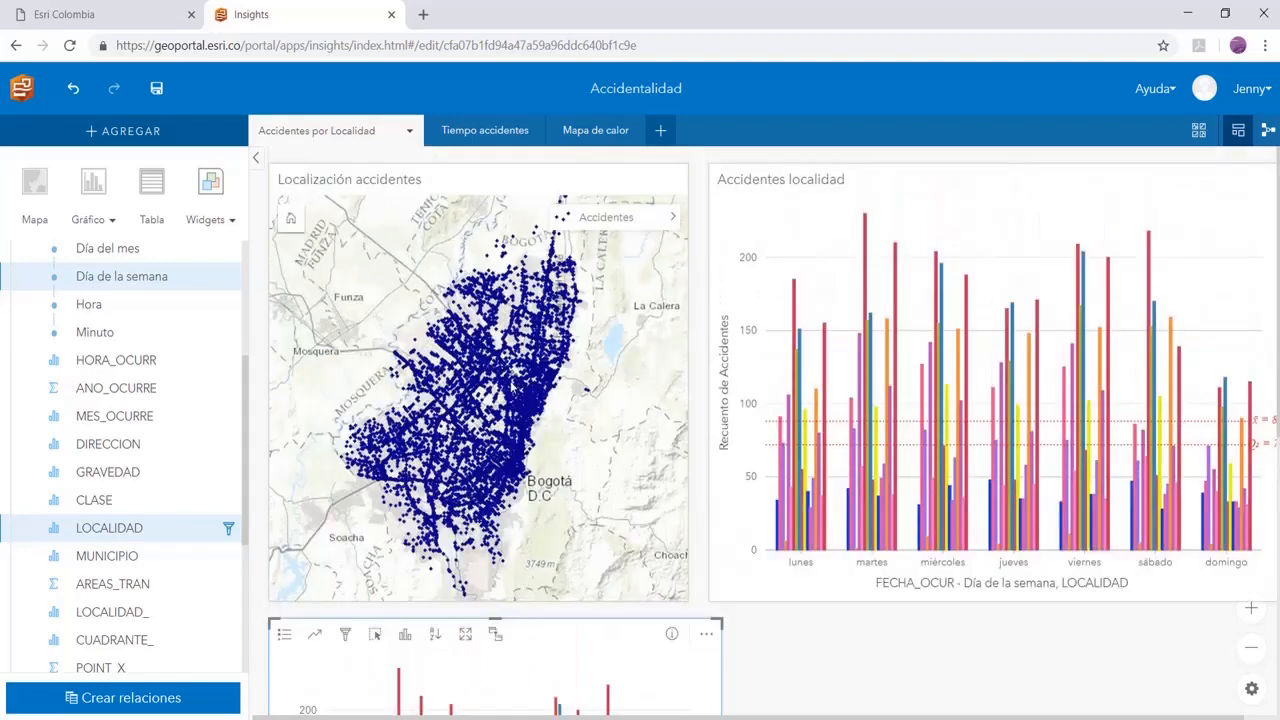
{"action": "mouse_move", "coordinate": [522, 438]}
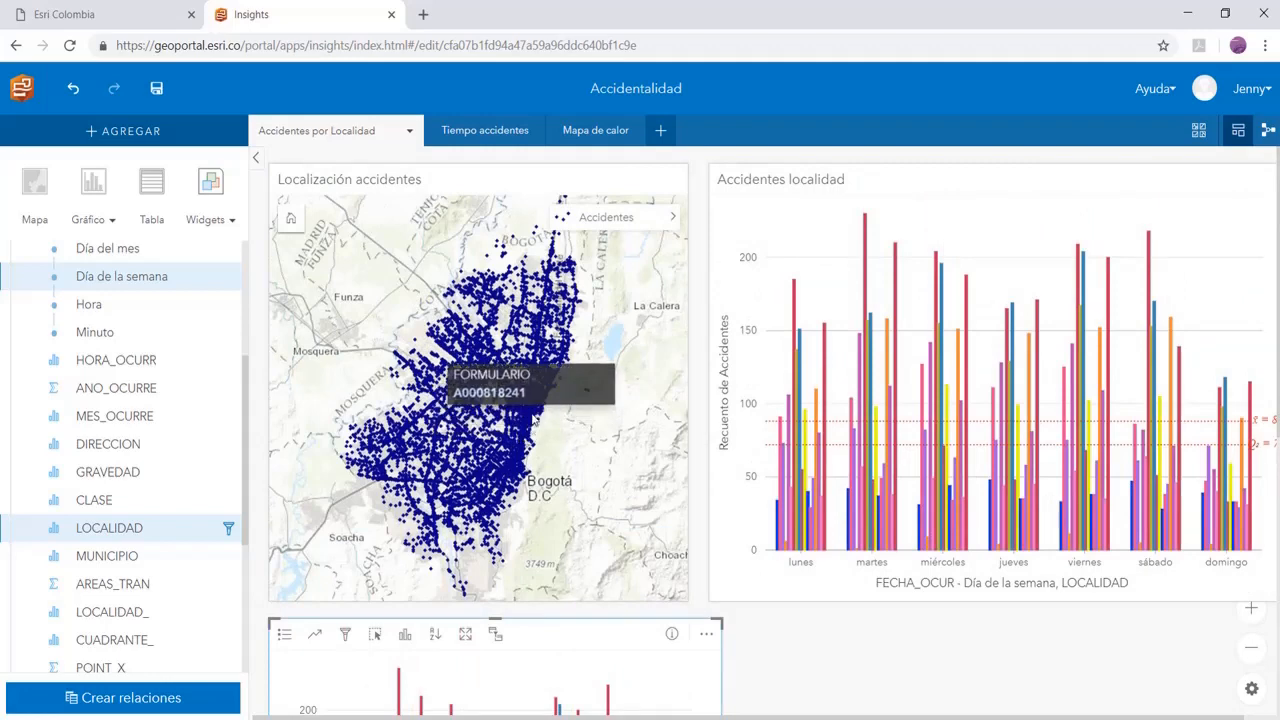
{"action": "mouse_move", "coordinate": [546, 405]}
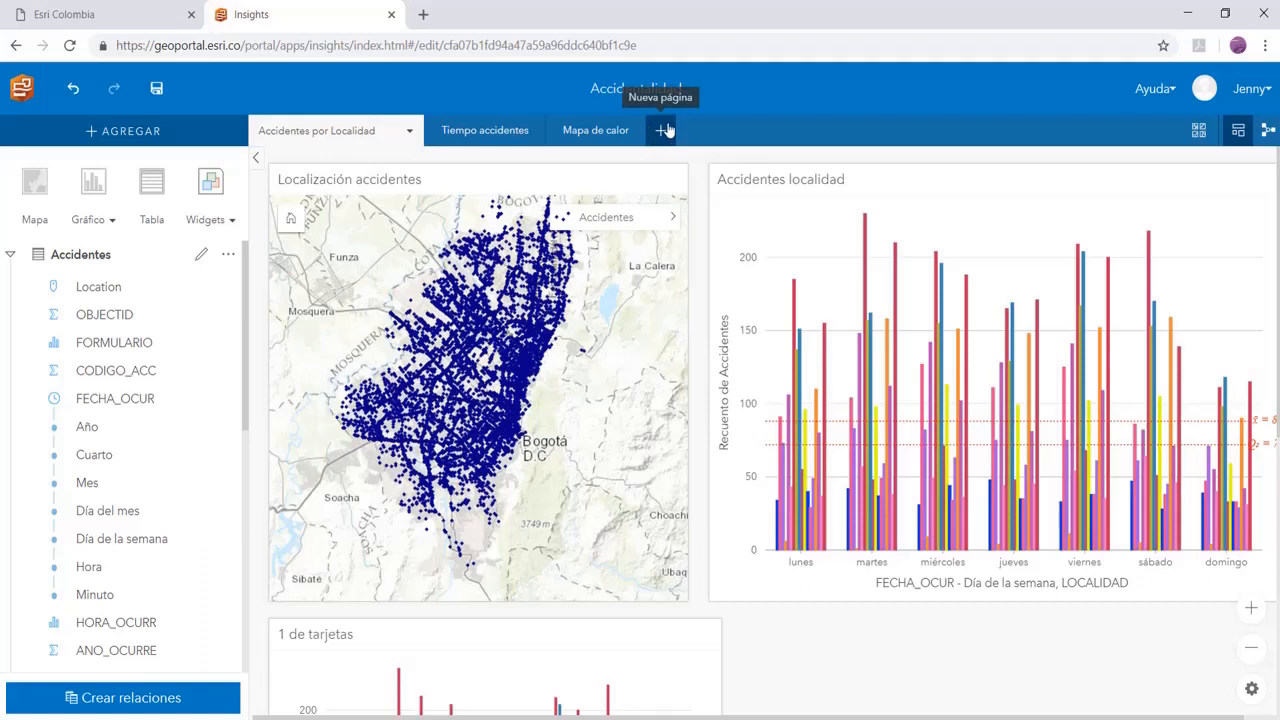
- Open the Tiempo accidentes page and review its map, link, bubble and column charts and its expanded Accidentes dataset
{"action": "left_click", "coordinate": [465, 133]}
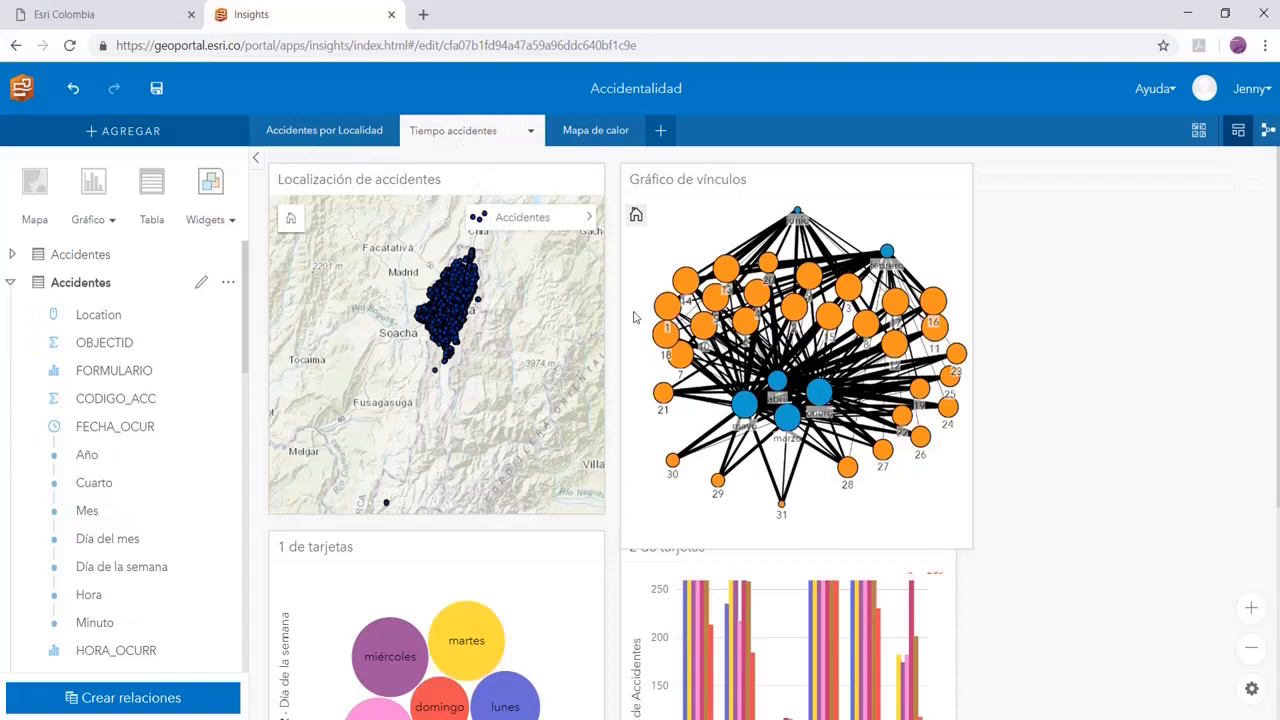
{"action": "scroll", "coordinate": [1043, 403], "scroll_direction": "down", "scroll_amount": 1}
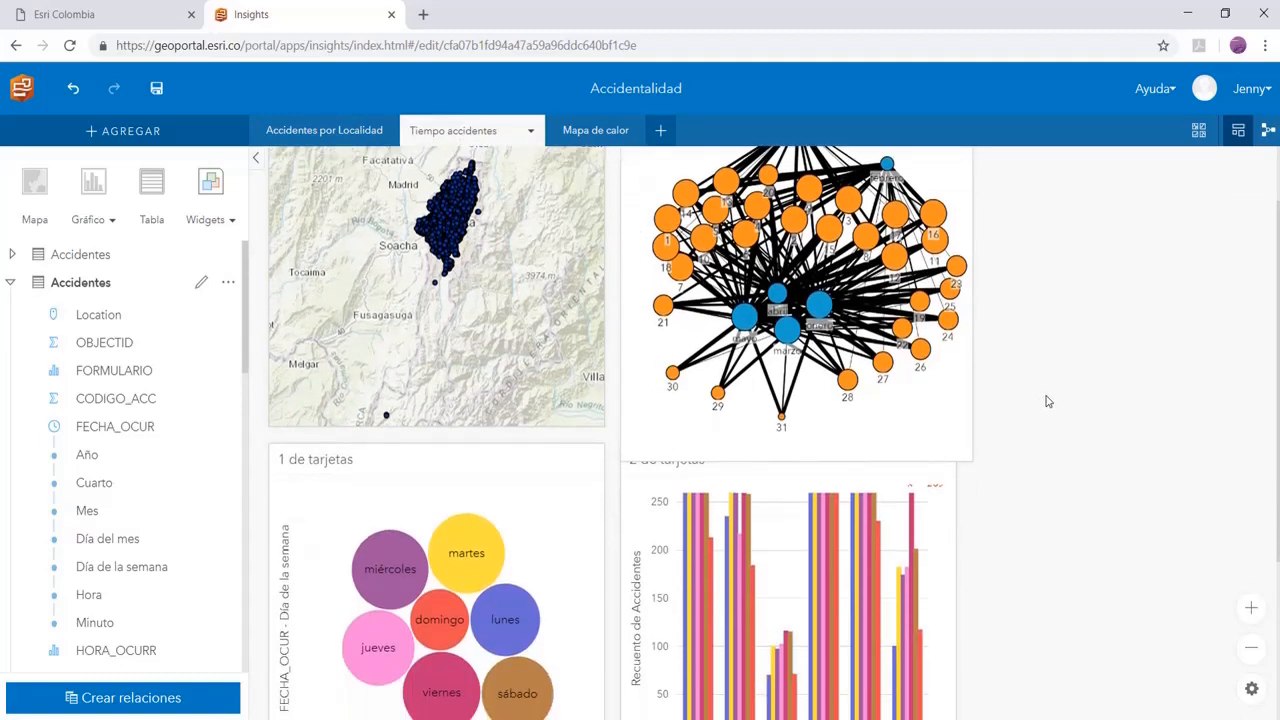
{"action": "scroll", "coordinate": [1047, 401], "scroll_direction": "down", "scroll_amount": 1}
{"action": "scroll", "coordinate": [1047, 398], "scroll_direction": "up", "scroll_amount": 2}
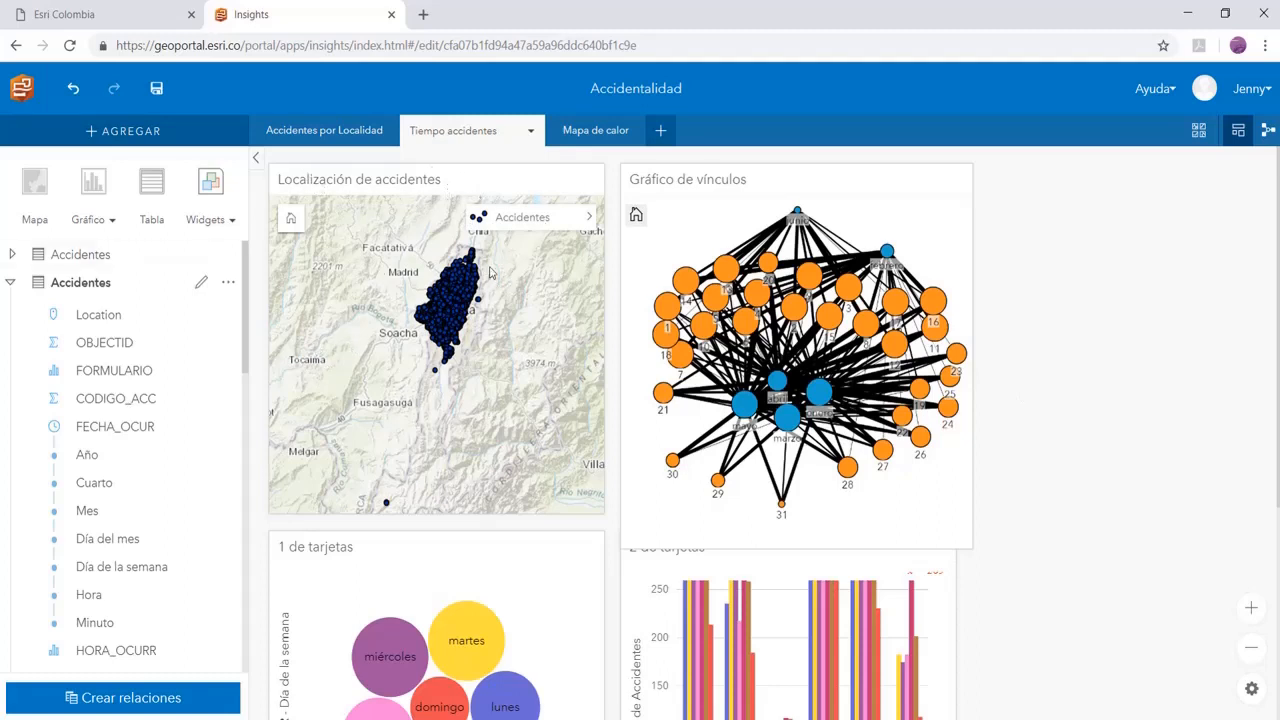
{"action": "left_click", "coordinate": [10, 282]}
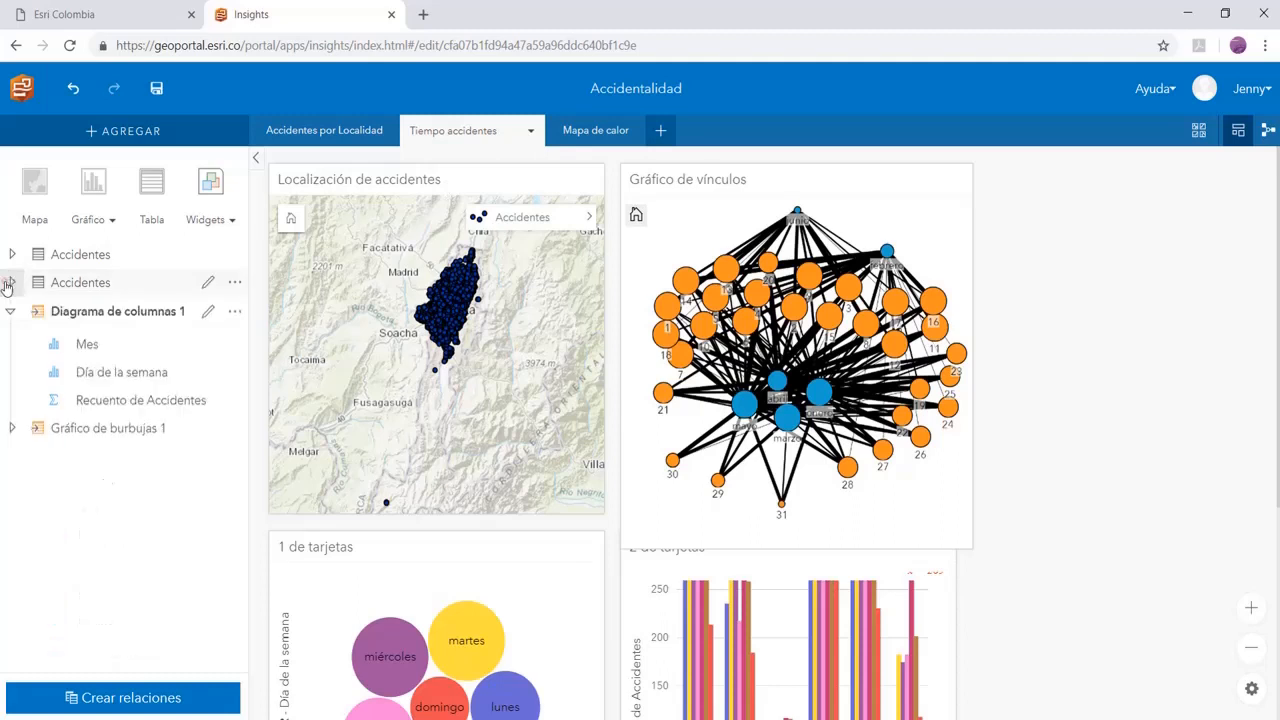
{"action": "left_click_drag", "start_coordinate": [84, 285], "coordinate": [116, 285]}
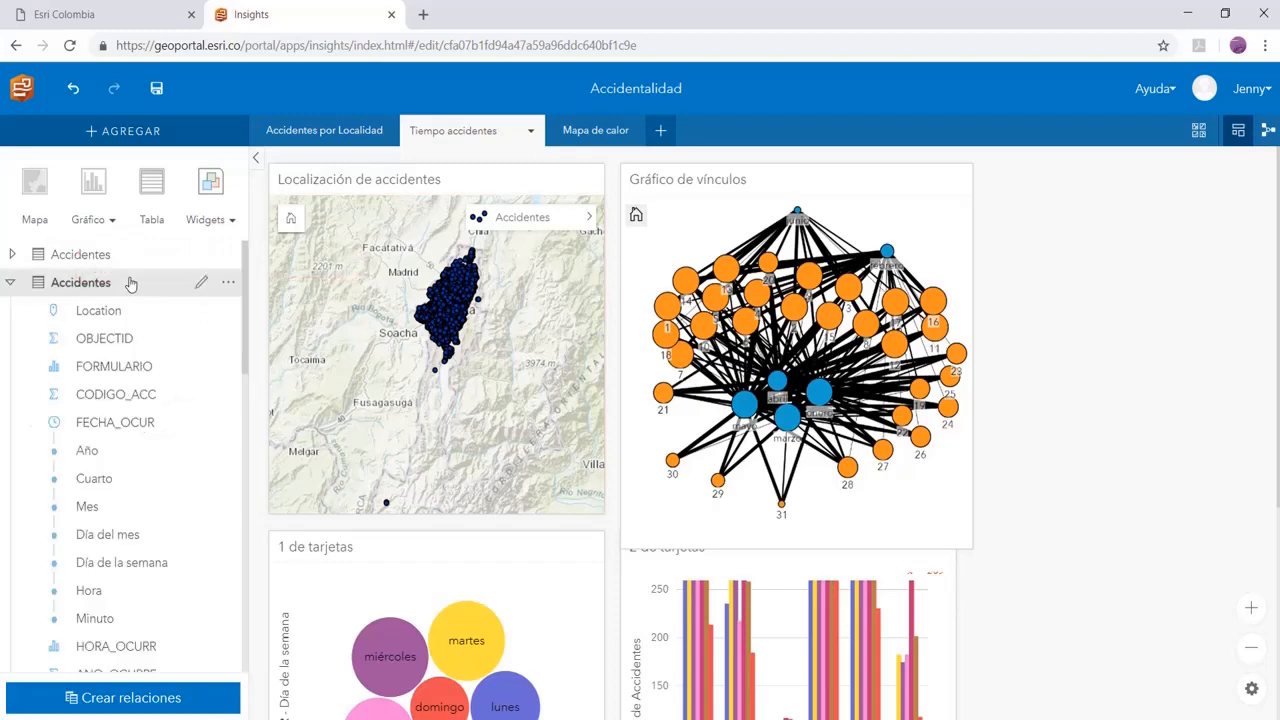
- Copy the Localización accidentes map from the Accidentes por Localidad page to the Tiempo accidentes page
{"action": "left_click", "coordinate": [316, 138]}
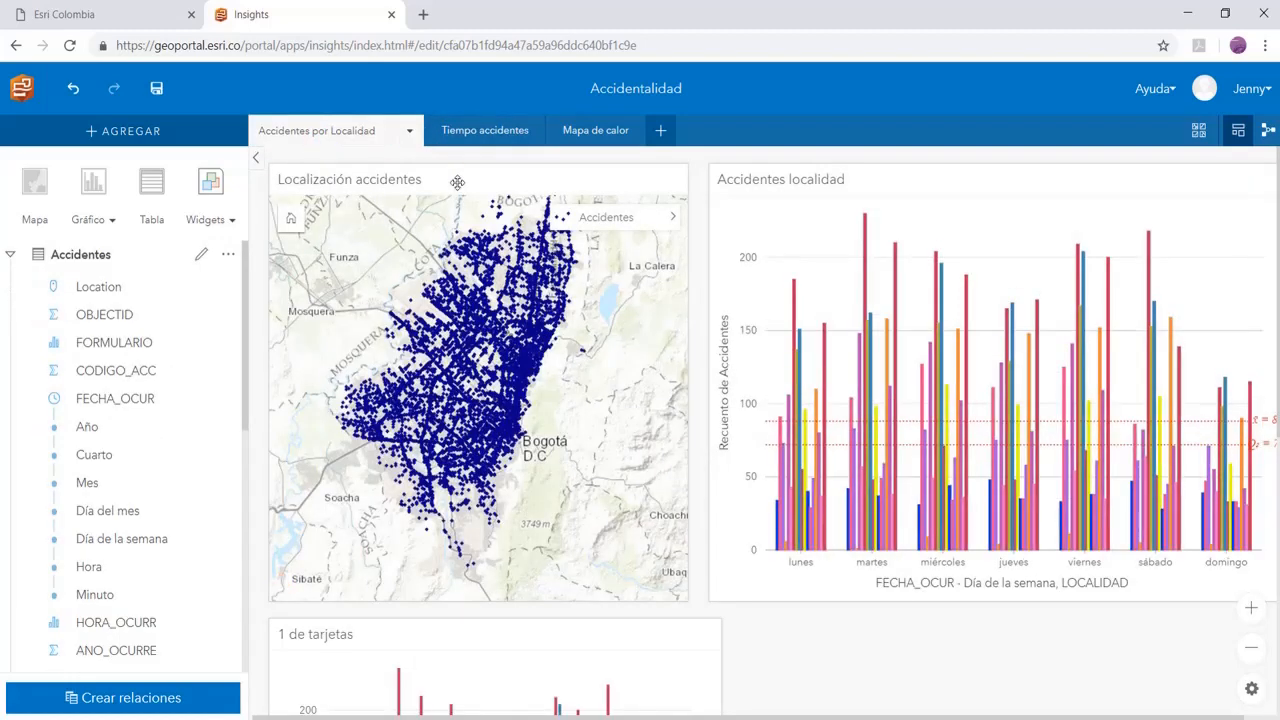
{"action": "left_click_drag", "start_coordinate": [478, 176], "coordinate": [479, 130]}
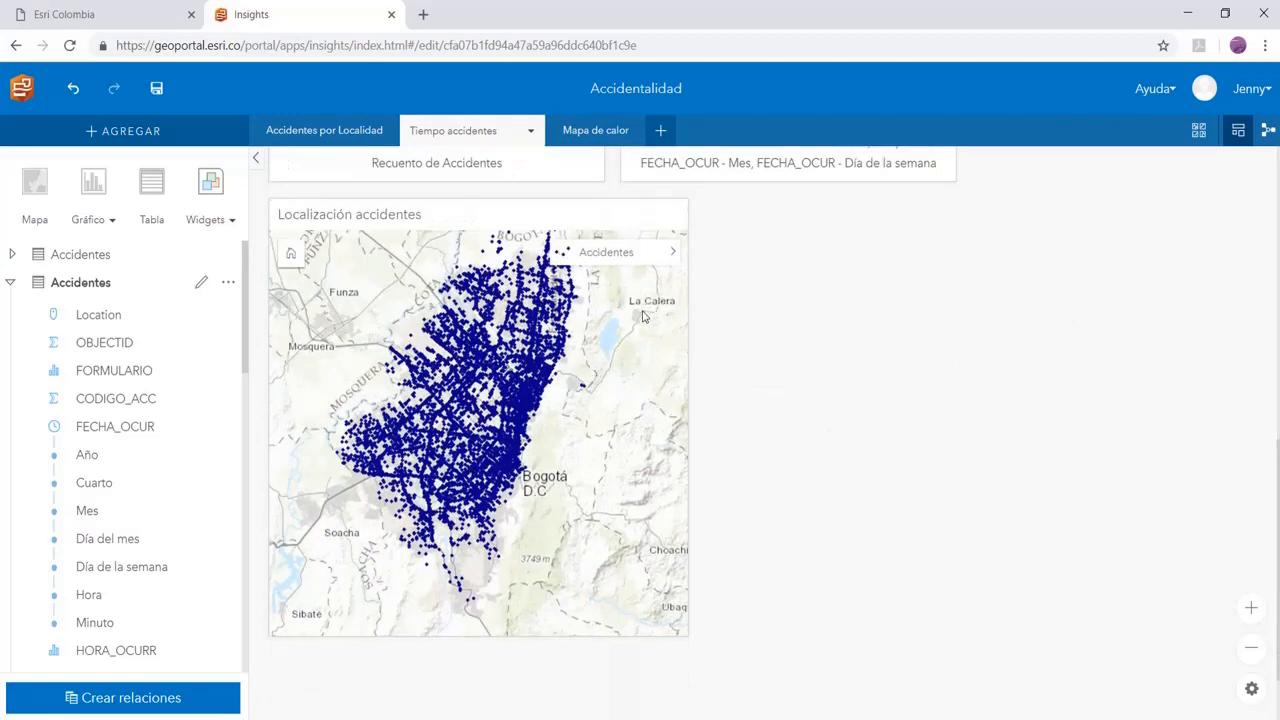
- Delete the copied Localización accidentes map card from the Tiempo accidentes page
{"action": "left_click", "coordinate": [551, 215]}
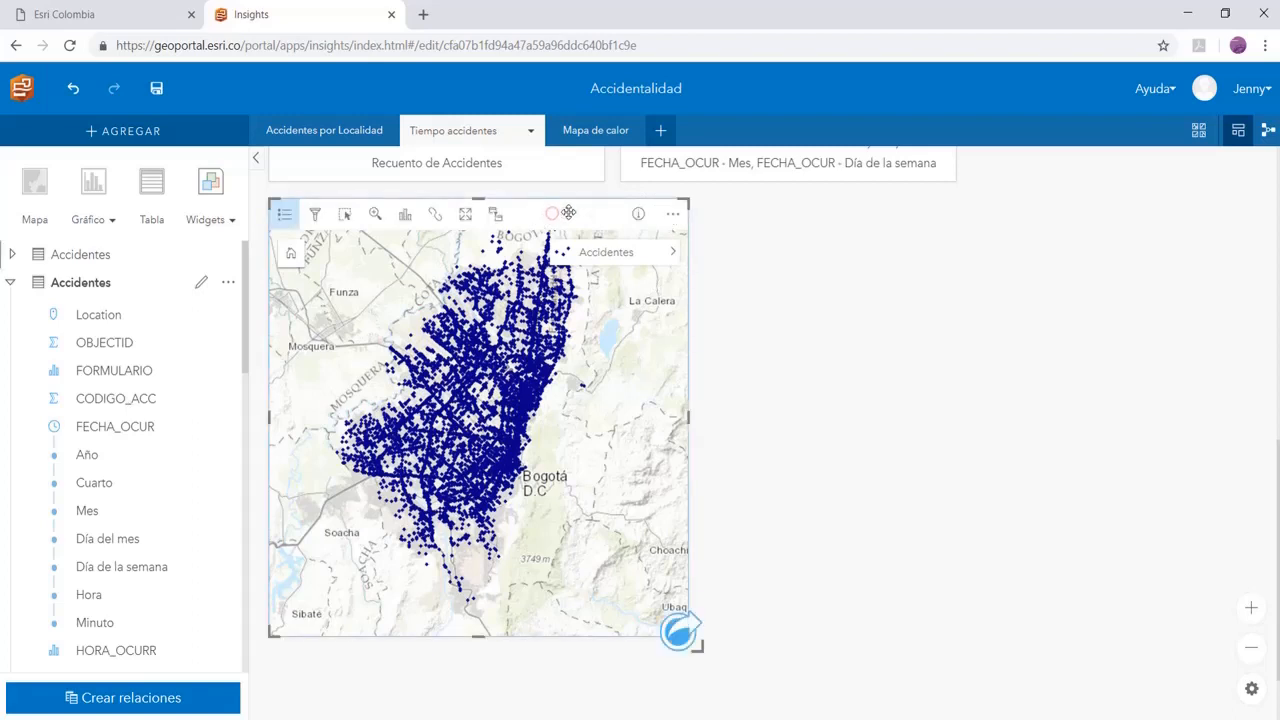
{"action": "left_click", "coordinate": [673, 214]}
{"action": "left_click", "coordinate": [706, 248]}
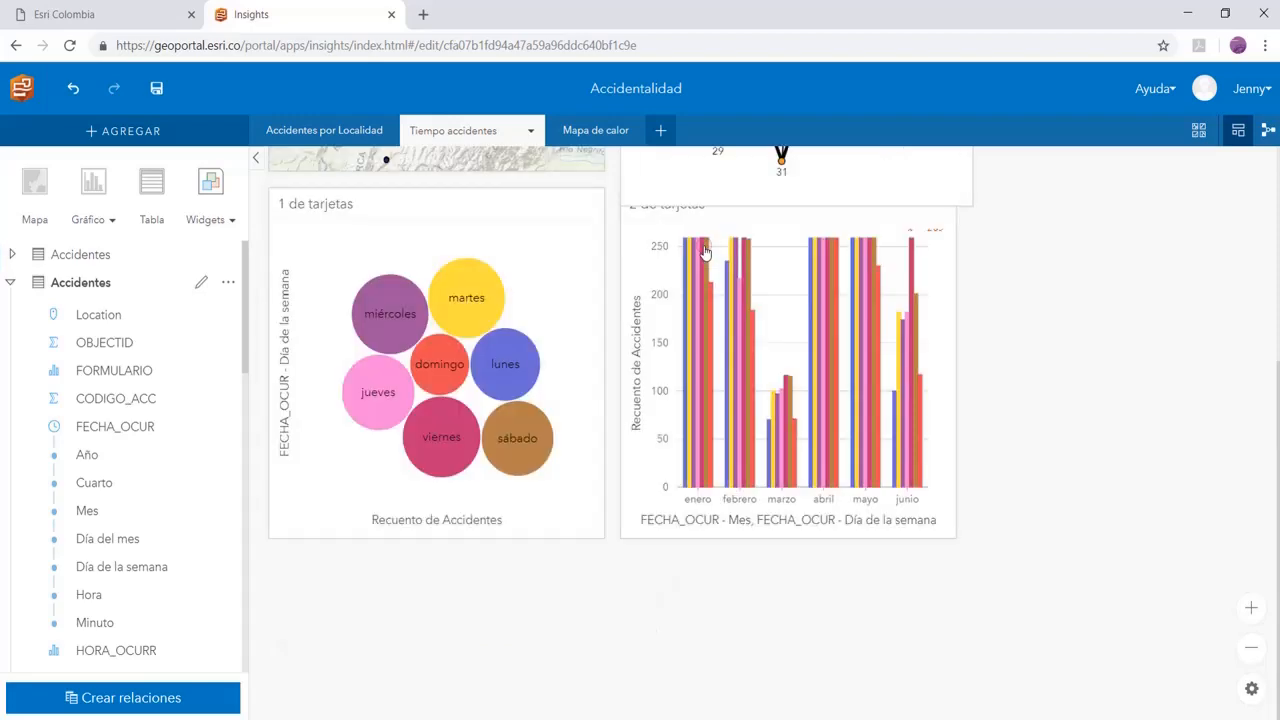
- Create a link chart from the Mes and Día del mes fields of Accidentes beside the Gráfico de vínculos card
{"action": "scroll", "coordinate": [725, 365], "scroll_direction": "up", "scroll_amount": 4}
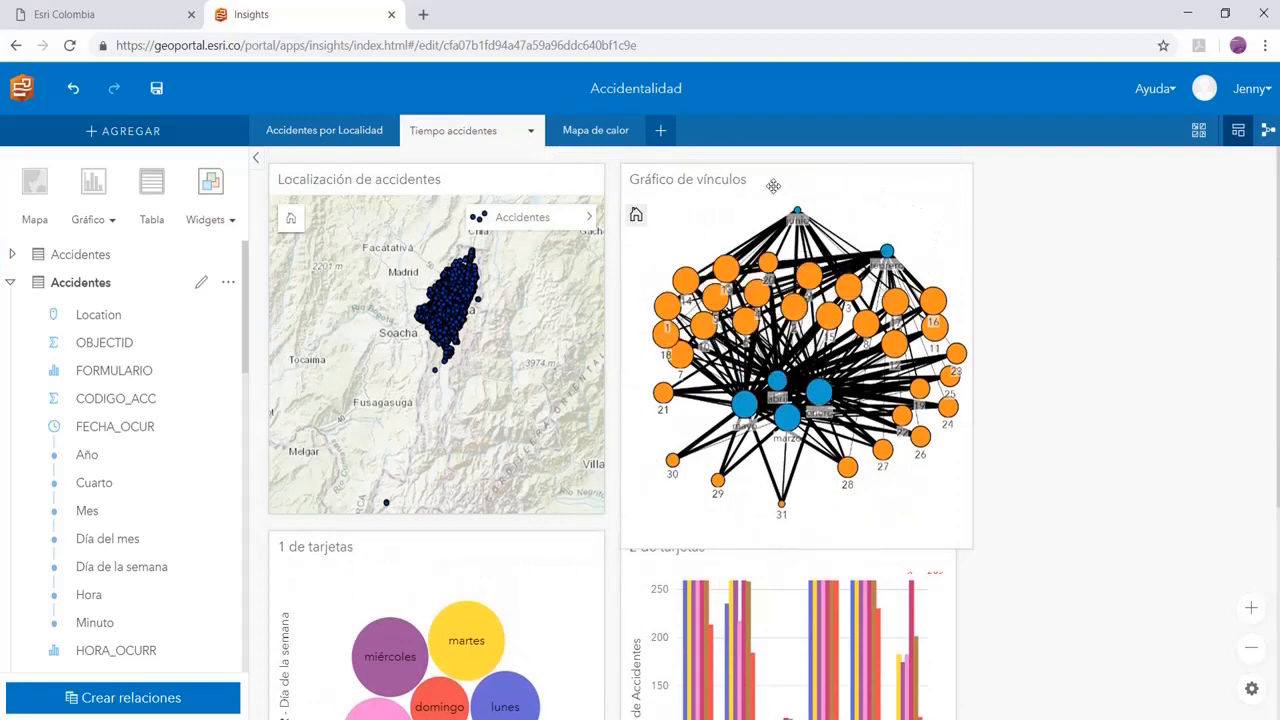
{"action": "mouse_move", "coordinate": [676, 375]}
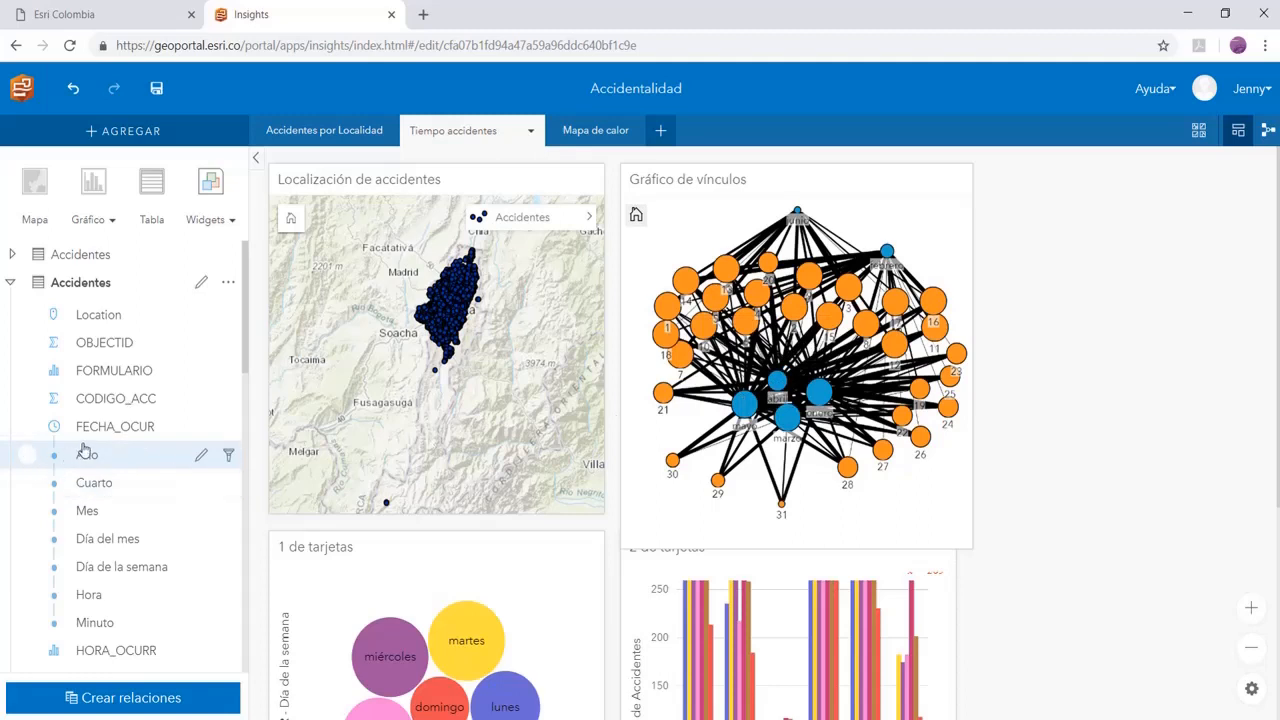
{"action": "scroll", "coordinate": [117, 450], "scroll_direction": "down", "scroll_amount": 1}
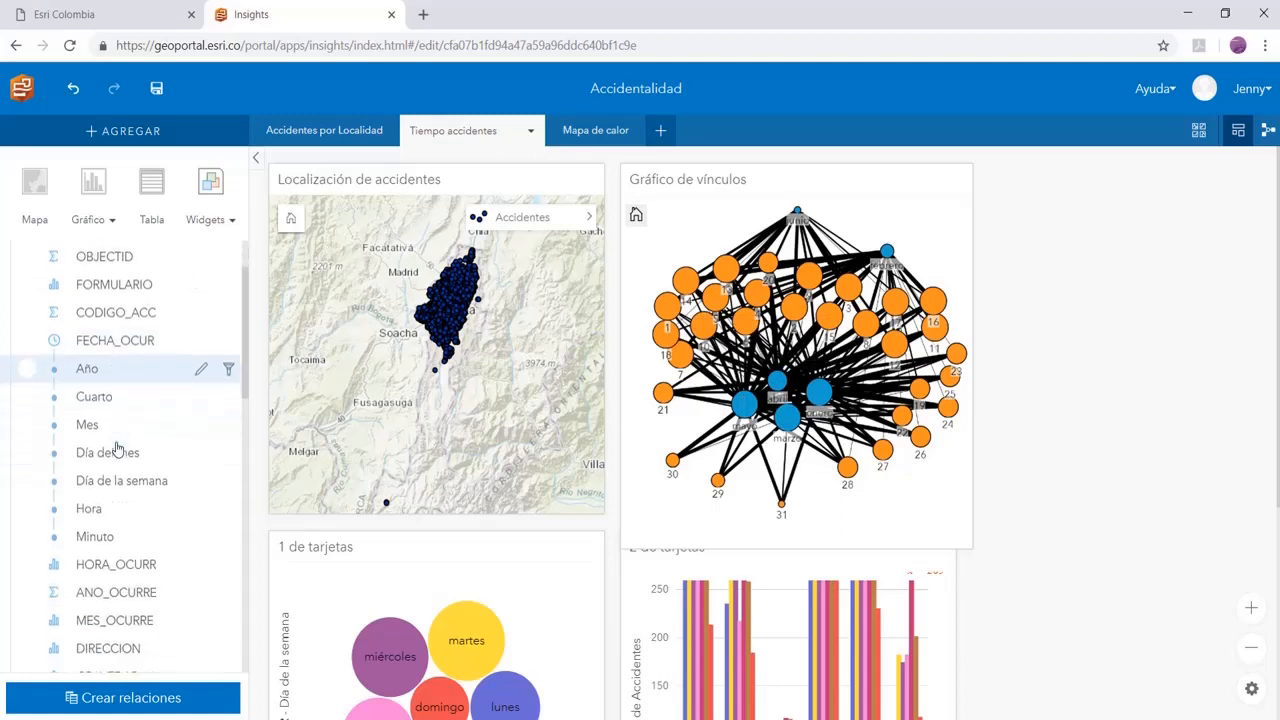
{"action": "left_click", "coordinate": [27, 424]}
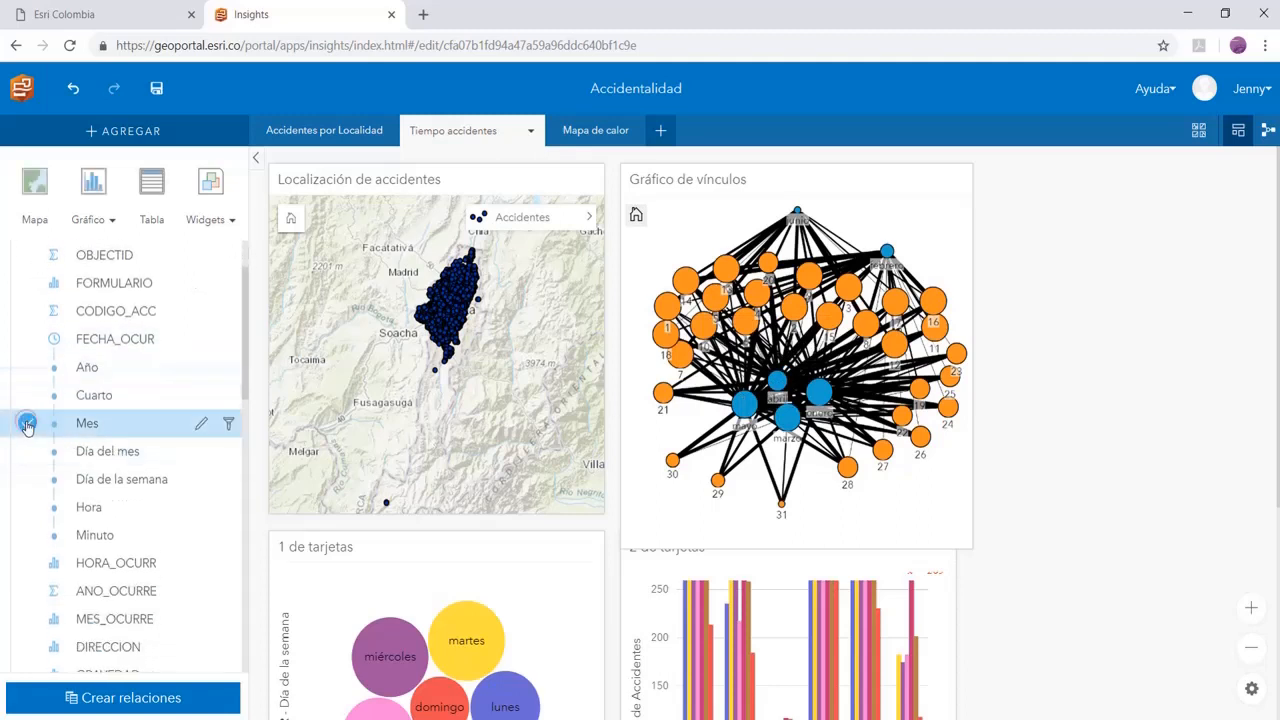
{"action": "left_click", "coordinate": [27, 452]}
{"action": "left_click_drag", "start_coordinate": [160, 432], "coordinate": [1250, 422]}
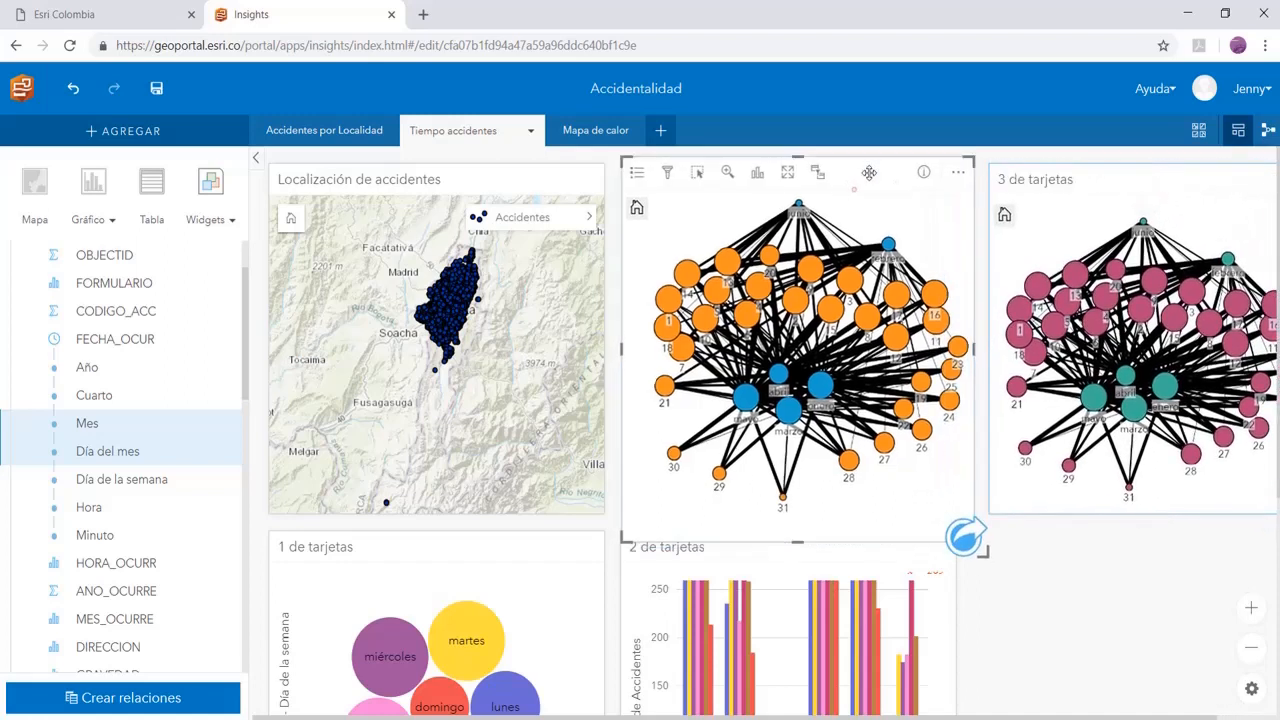
- Delete the original Gráfico de vínculos card from the Tiempo accidentes page
{"action": "left_click", "coordinate": [957, 178]}
{"action": "left_click", "coordinate": [985, 212]}
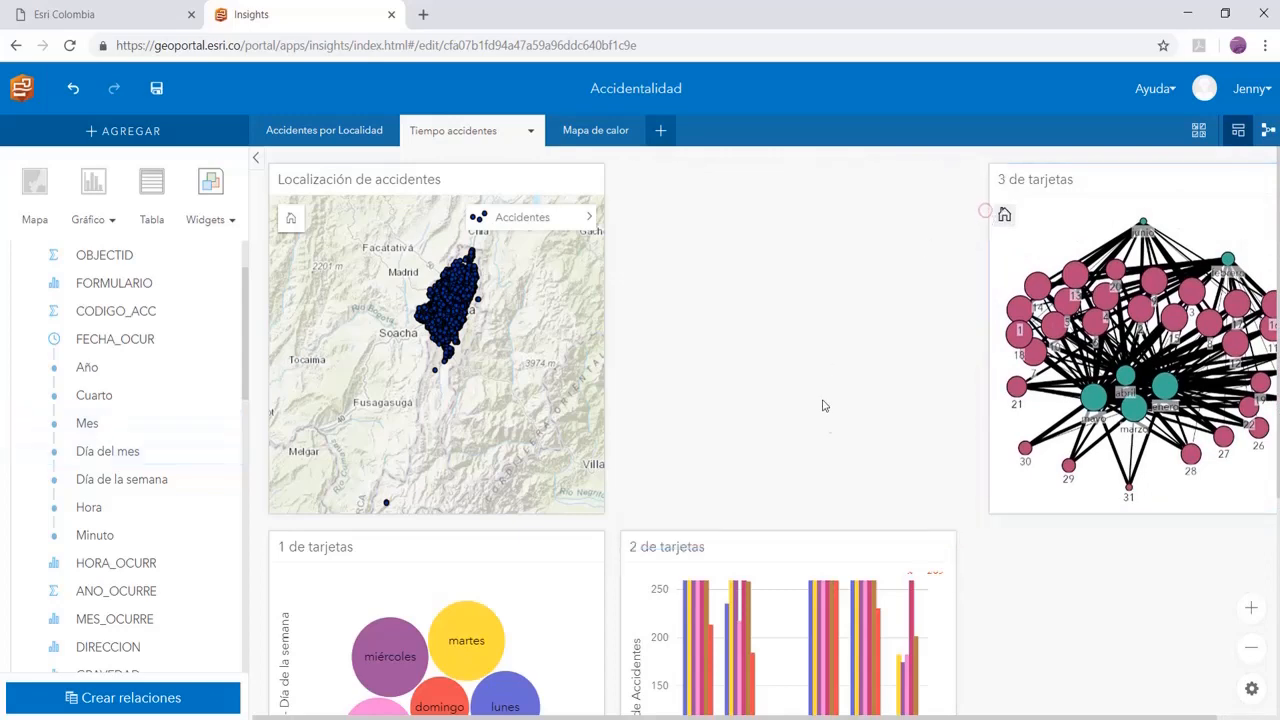
- Create a bubble chart from the Día de la semana field of Accidentes beside the column chart
{"action": "scroll", "coordinate": [824, 405], "scroll_direction": "down", "scroll_amount": 3}
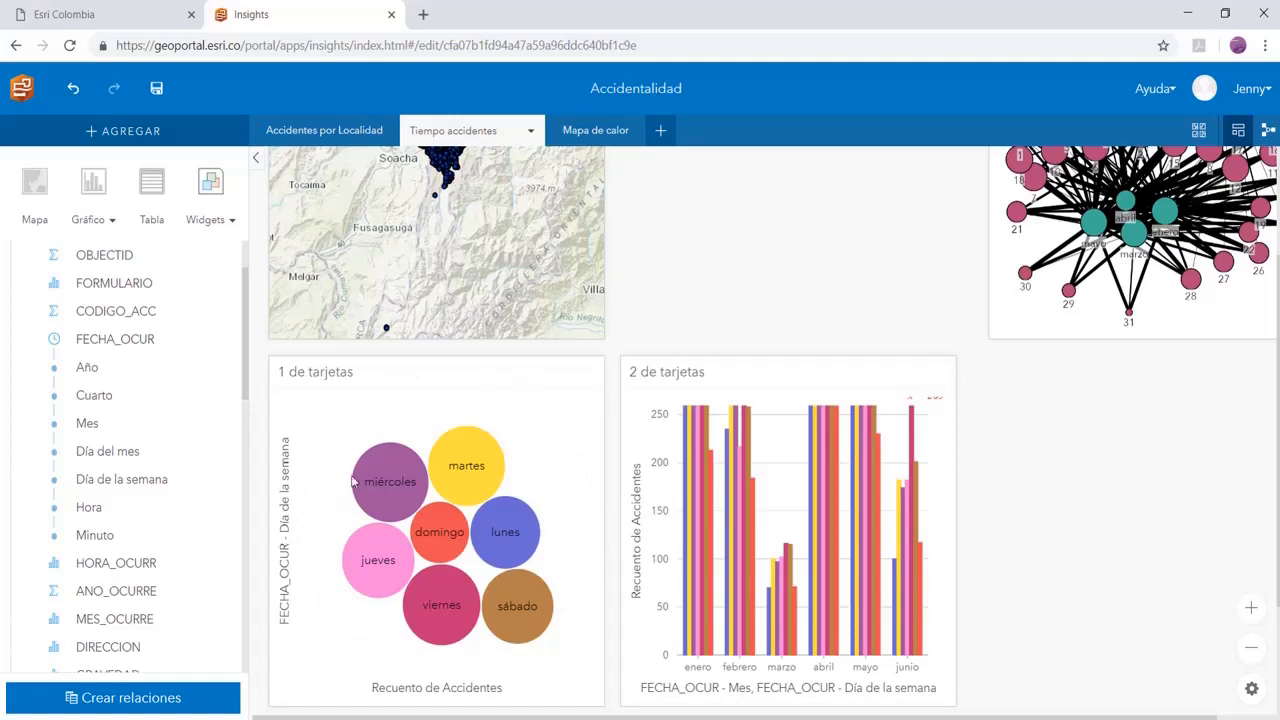
{"action": "scroll", "coordinate": [95, 450], "scroll_direction": "down", "scroll_amount": 1}
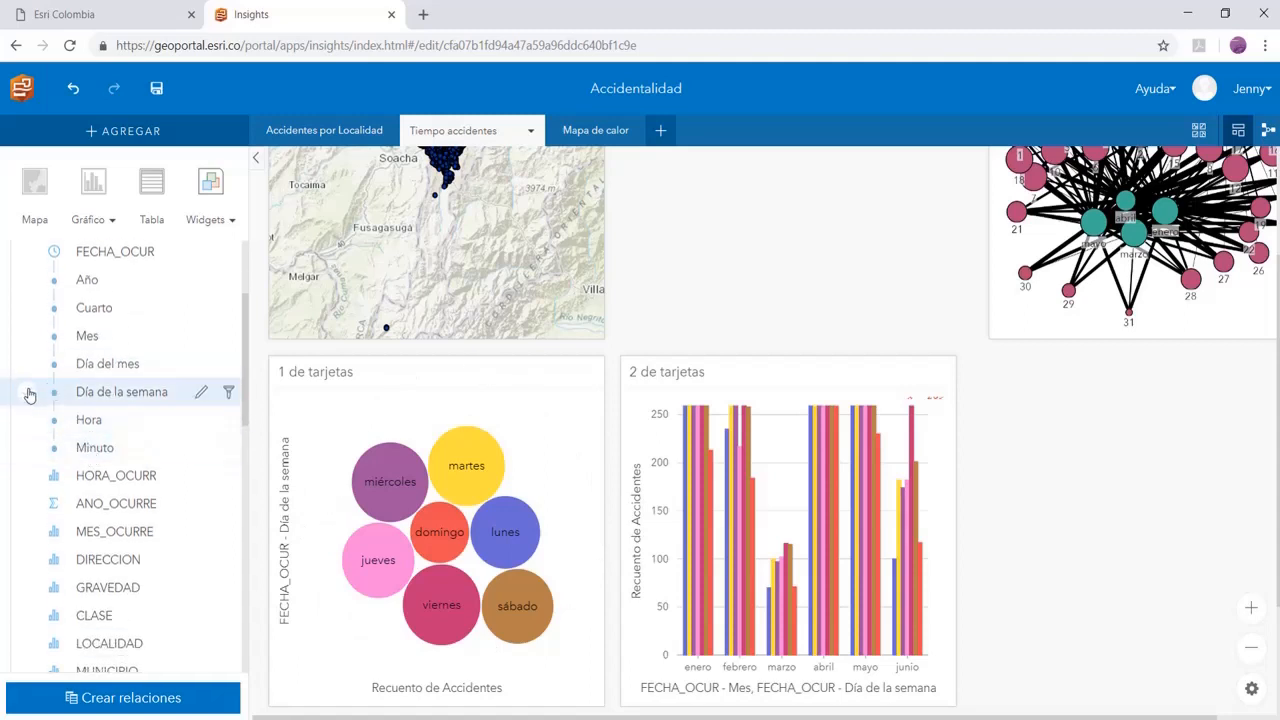
{"action": "left_click", "coordinate": [27, 392]}
{"action": "left_click_drag", "start_coordinate": [120, 400], "coordinate": [1022, 553]}
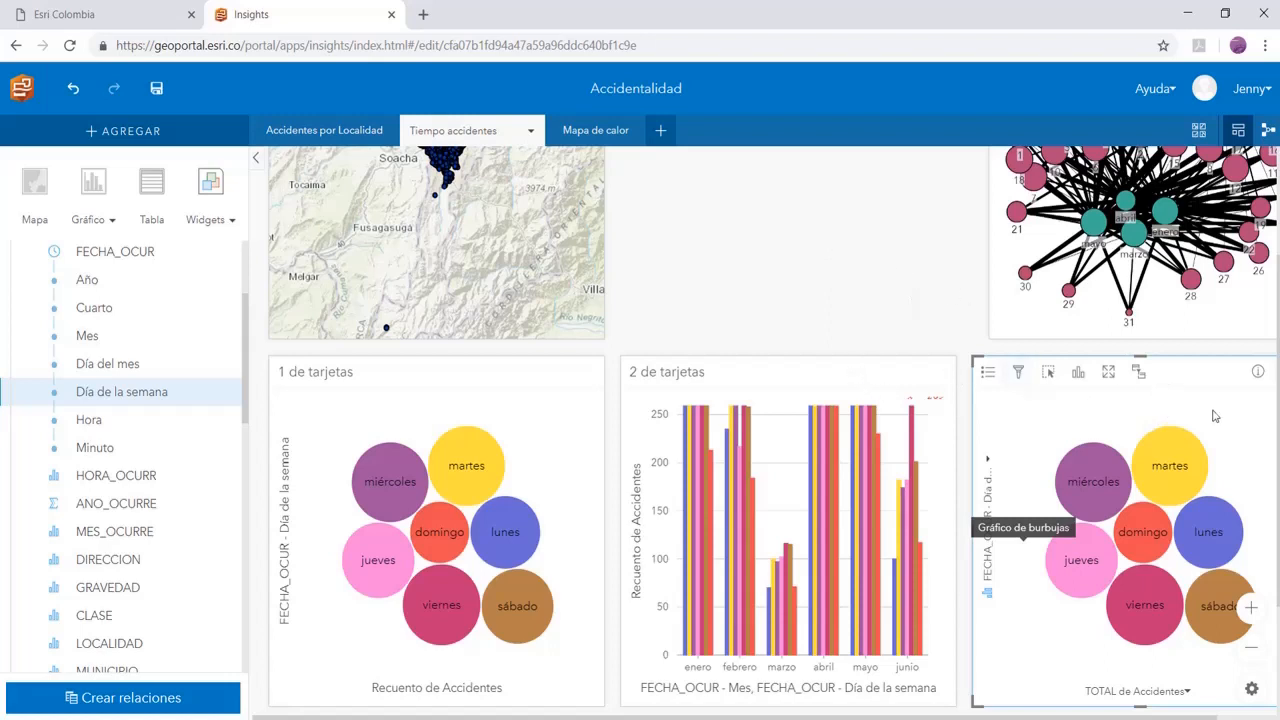
- Move the new bubble chart card over the column chart and delete it from the Tiempo accidentes page
{"action": "left_click_drag", "start_coordinate": [1195, 375], "coordinate": [977, 340]}
{"action": "left_click", "coordinate": [1068, 339]}
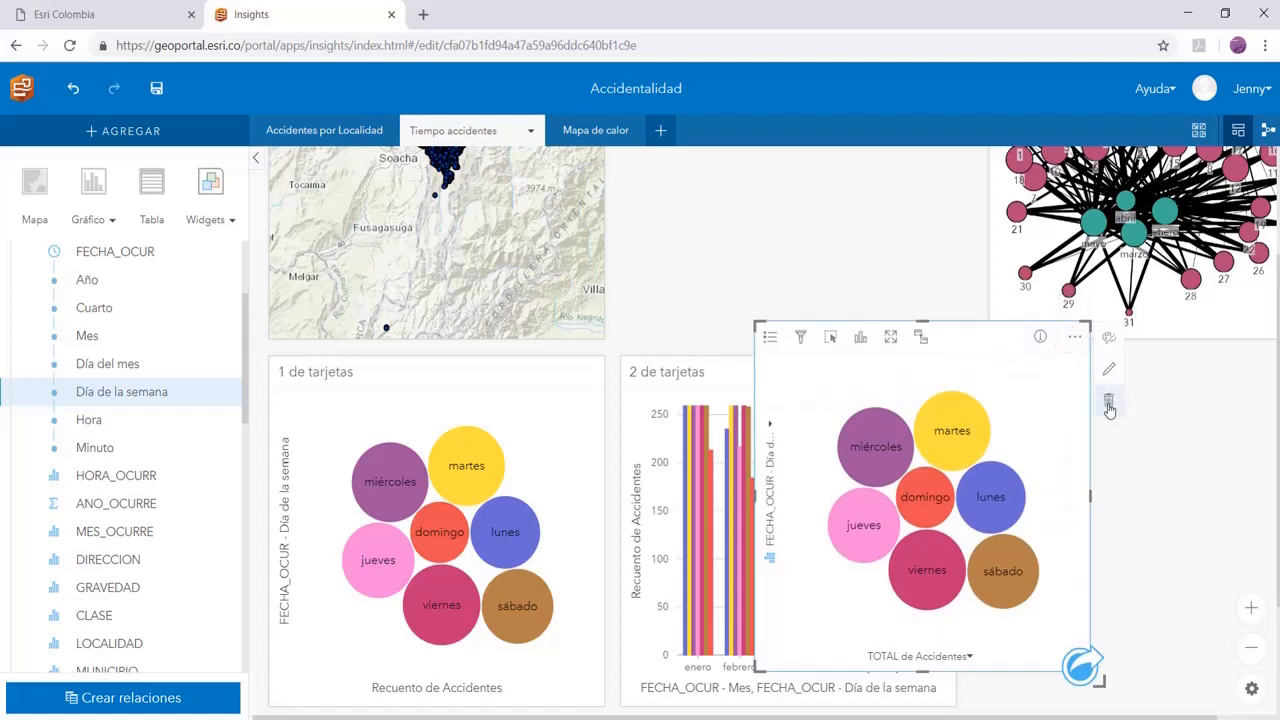
{"action": "left_click", "coordinate": [1108, 399]}
- Create a column chart from the Mes and Día de la semana fields of Accidentes beside the existing column chart
{"action": "scroll", "coordinate": [785, 540], "scroll_direction": "down", "scroll_amount": 1}
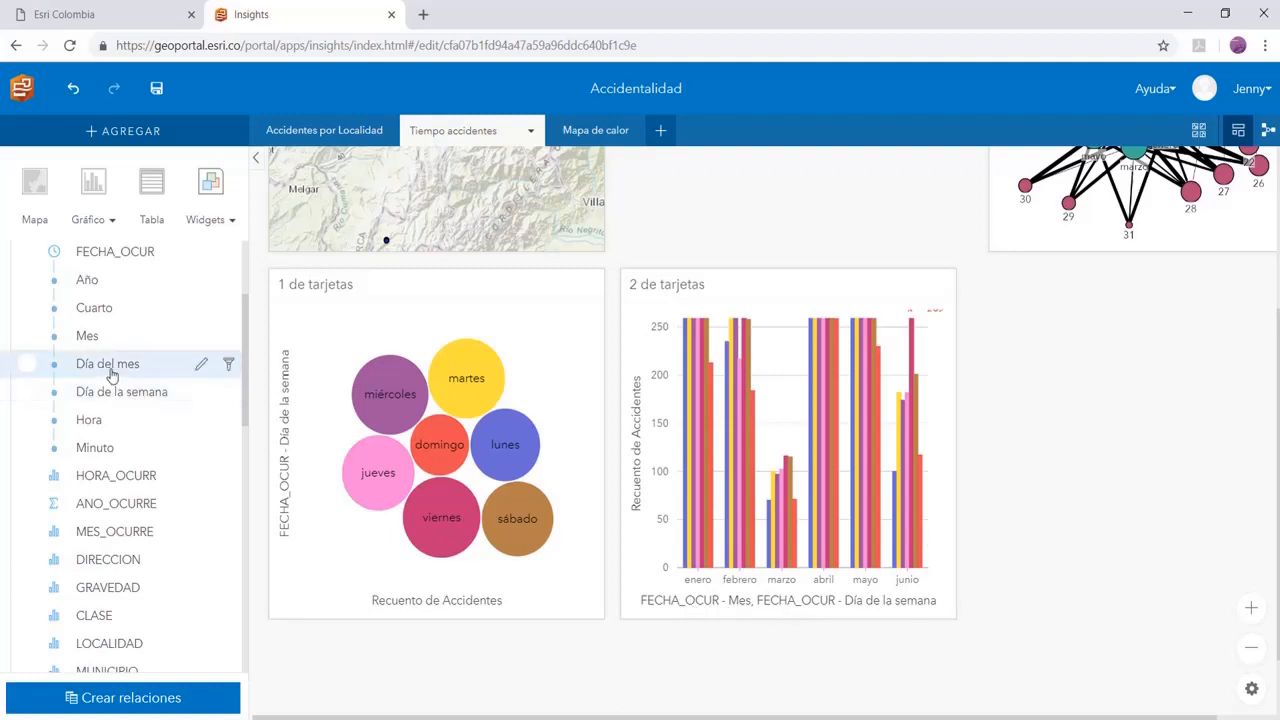
{"action": "scroll", "coordinate": [105, 372], "scroll_direction": "up", "scroll_amount": 1}
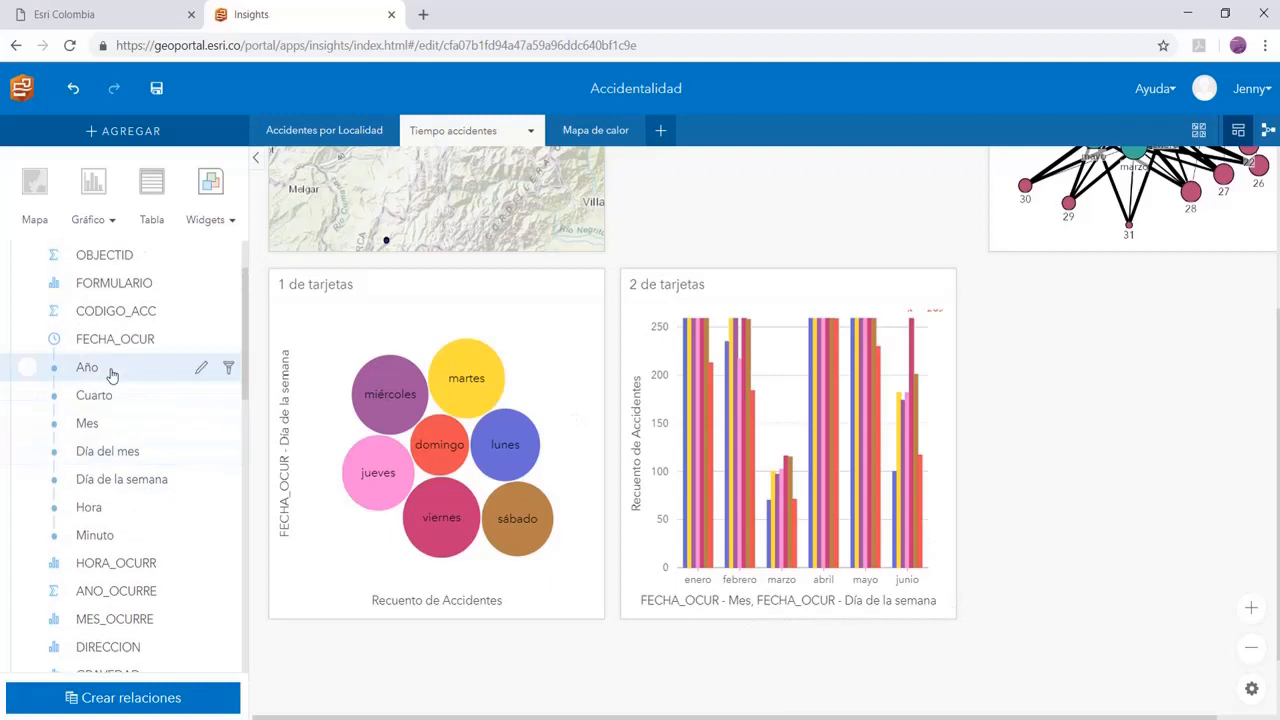
{"action": "left_click", "coordinate": [29, 424]}
{"action": "left_click", "coordinate": [28, 479]}
{"action": "left_click_drag", "start_coordinate": [148, 426], "coordinate": [1240, 449]}
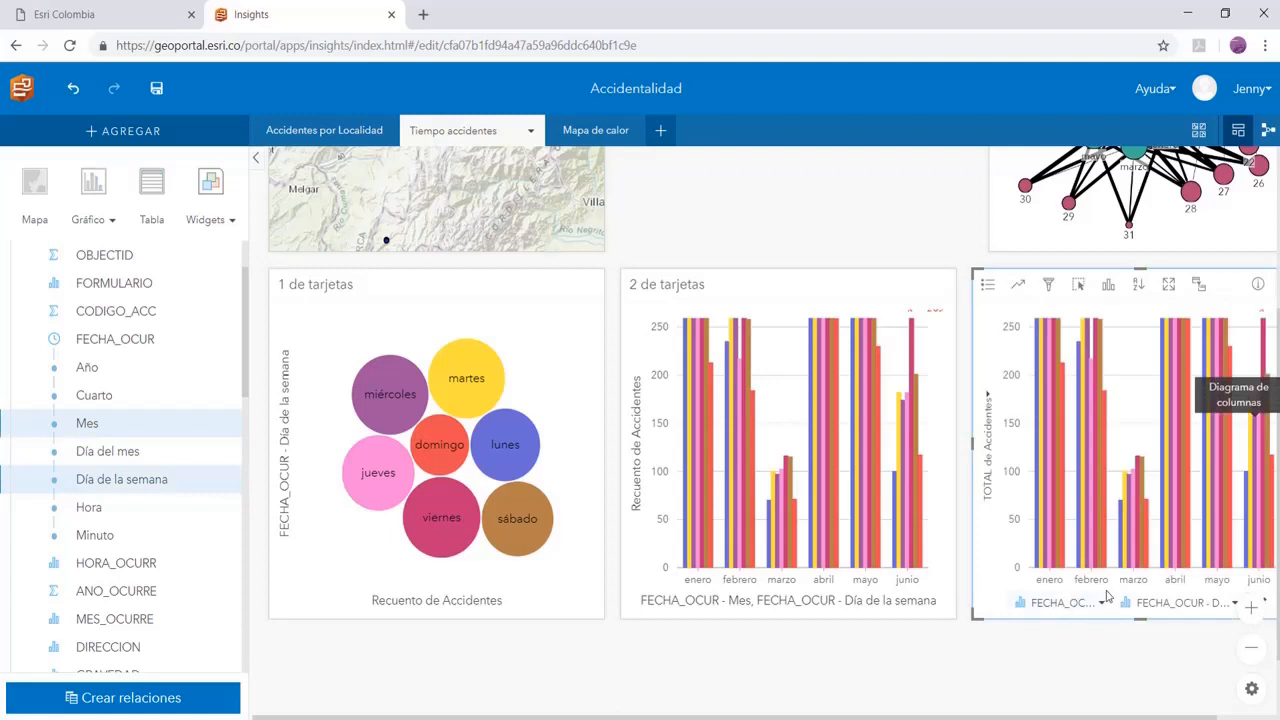
- Delete the original column chart card and move the new column chart into its place
{"action": "left_click", "coordinate": [942, 285]}
{"action": "left_click", "coordinate": [935, 287]}
{"action": "left_click", "coordinate": [974, 350]}
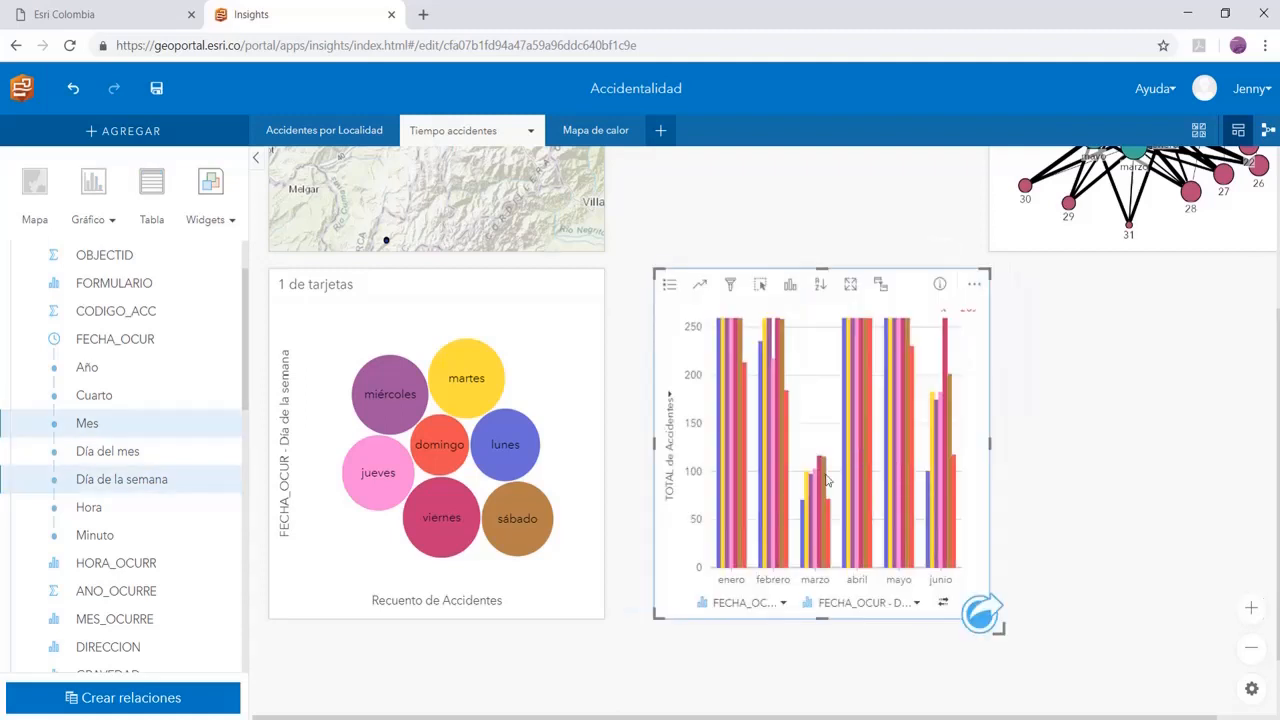
- Check the accident counts of individual columns and move the link chart card beside the Localización de accidentes map
{"action": "mouse_move", "coordinate": [723, 484]}
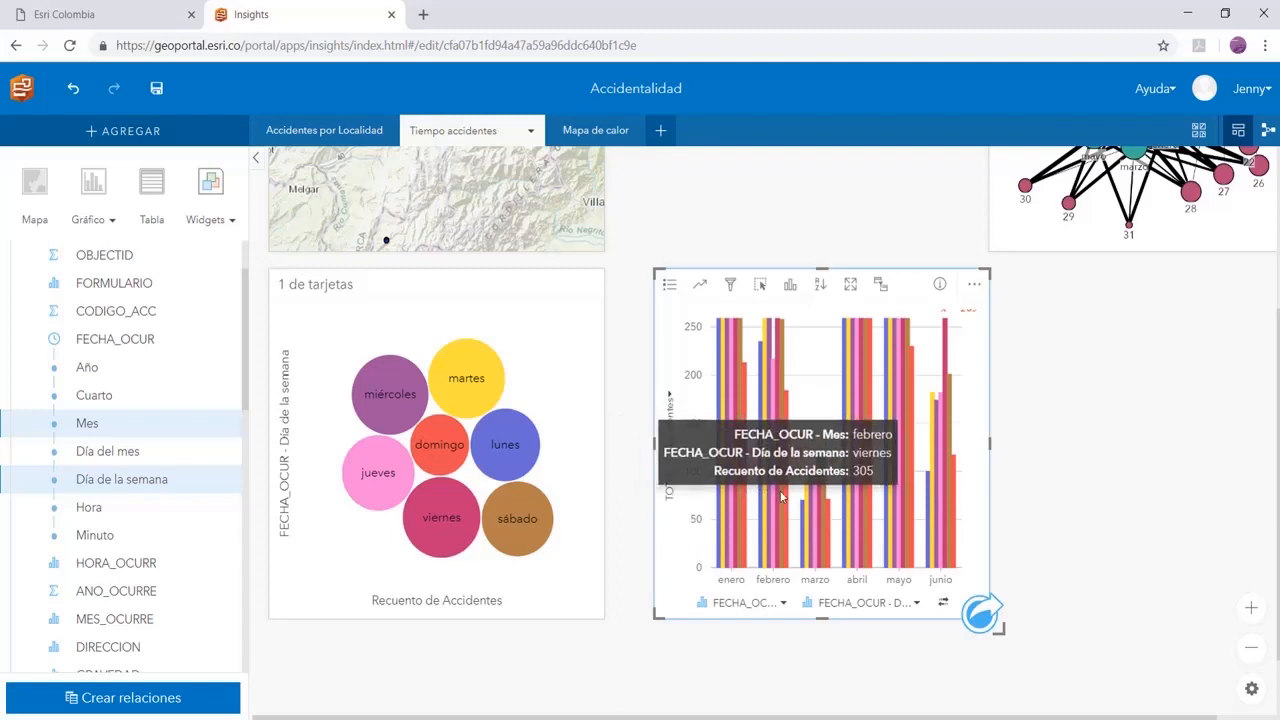
{"action": "mouse_move", "coordinate": [809, 523]}
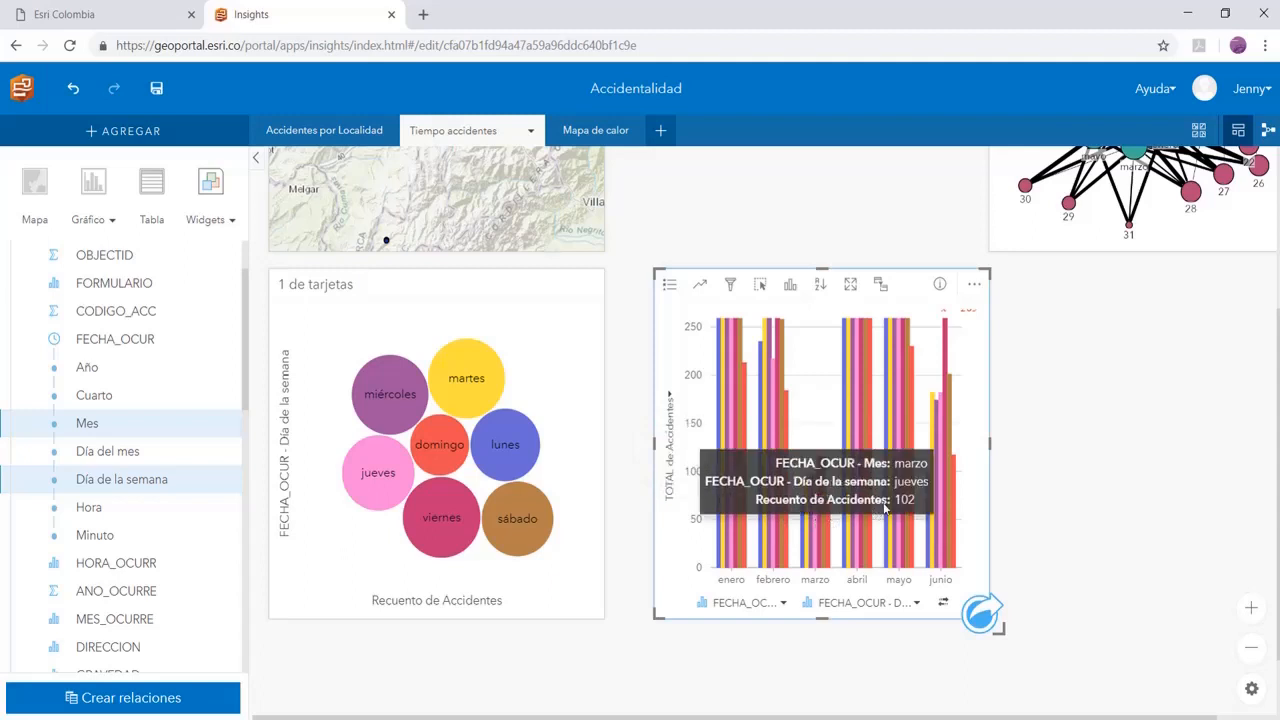
{"action": "scroll", "coordinate": [940, 450], "scroll_direction": "up", "scroll_amount": 2}
{"action": "left_click_drag", "start_coordinate": [1221, 183], "coordinate": [874, 198]}
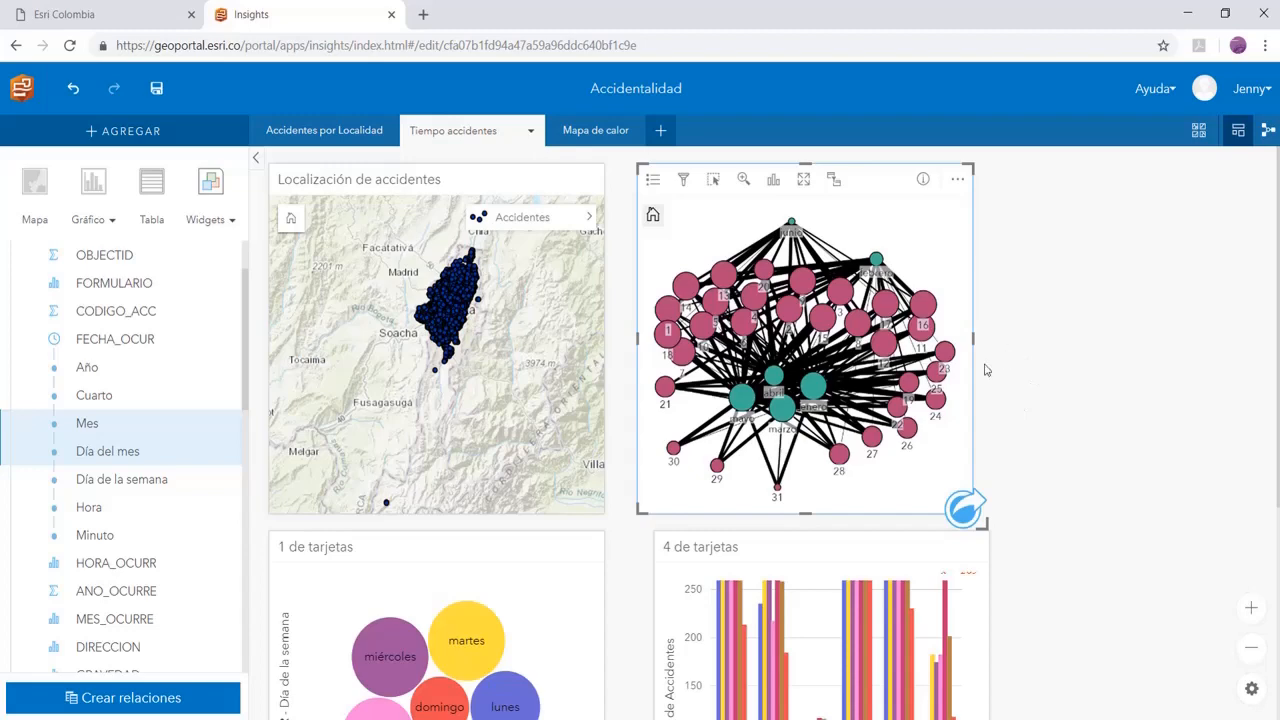
- Open the Mapa de calor page with the browser zoomed out, briefly revisiting the Tiempo accidentes page
{"action": "left_click", "coordinate": [595, 132]}
{"action": "key", "text": "ctrl+minus"}
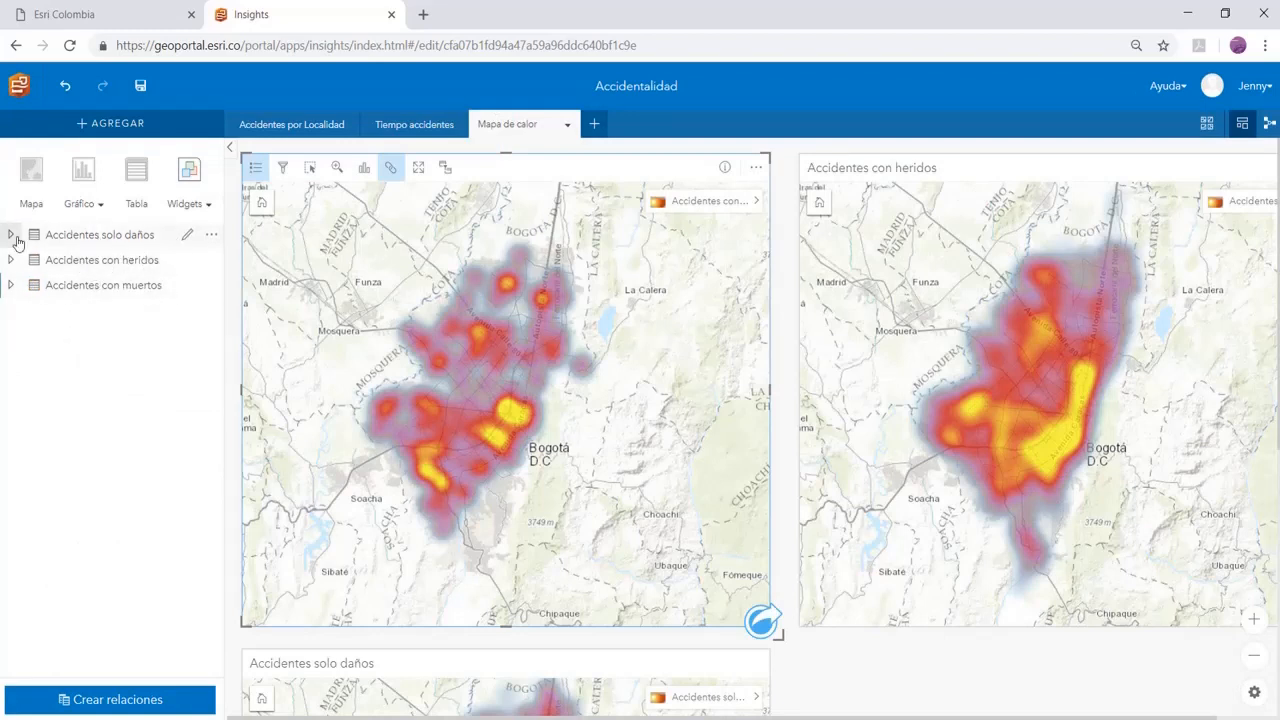
{"action": "left_click", "coordinate": [396, 125]}
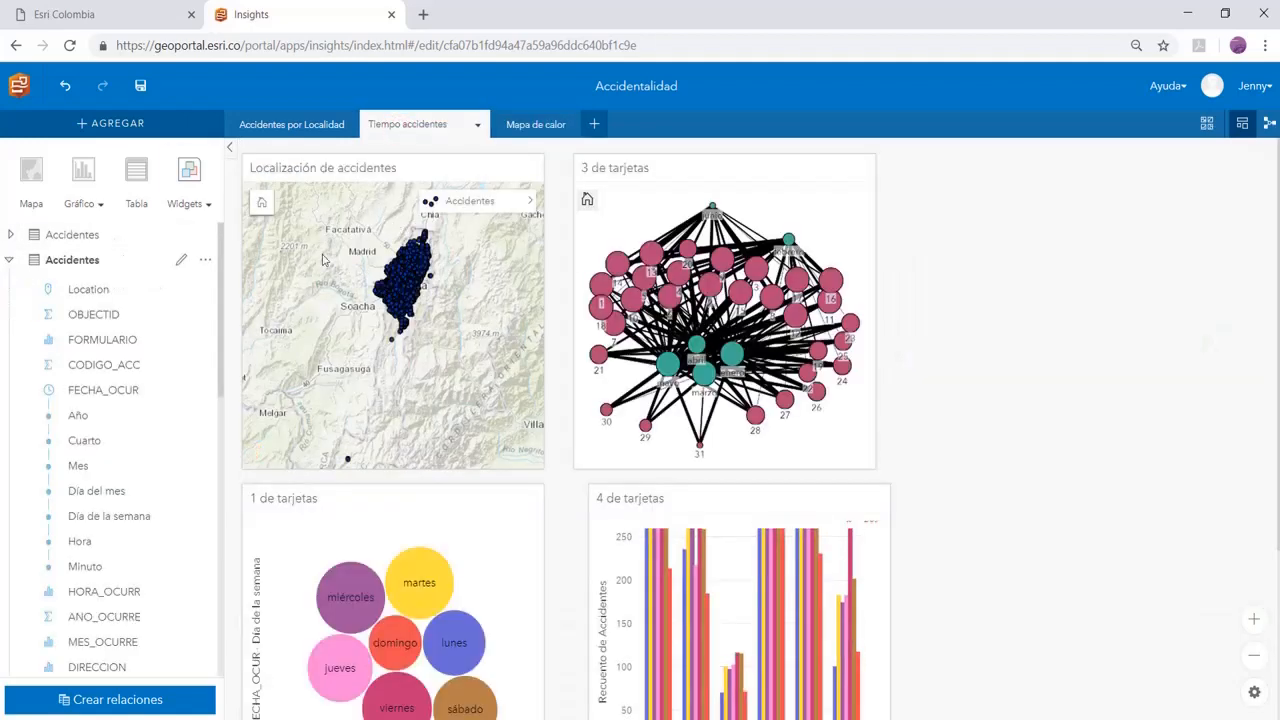
{"action": "left_click", "coordinate": [548, 128]}
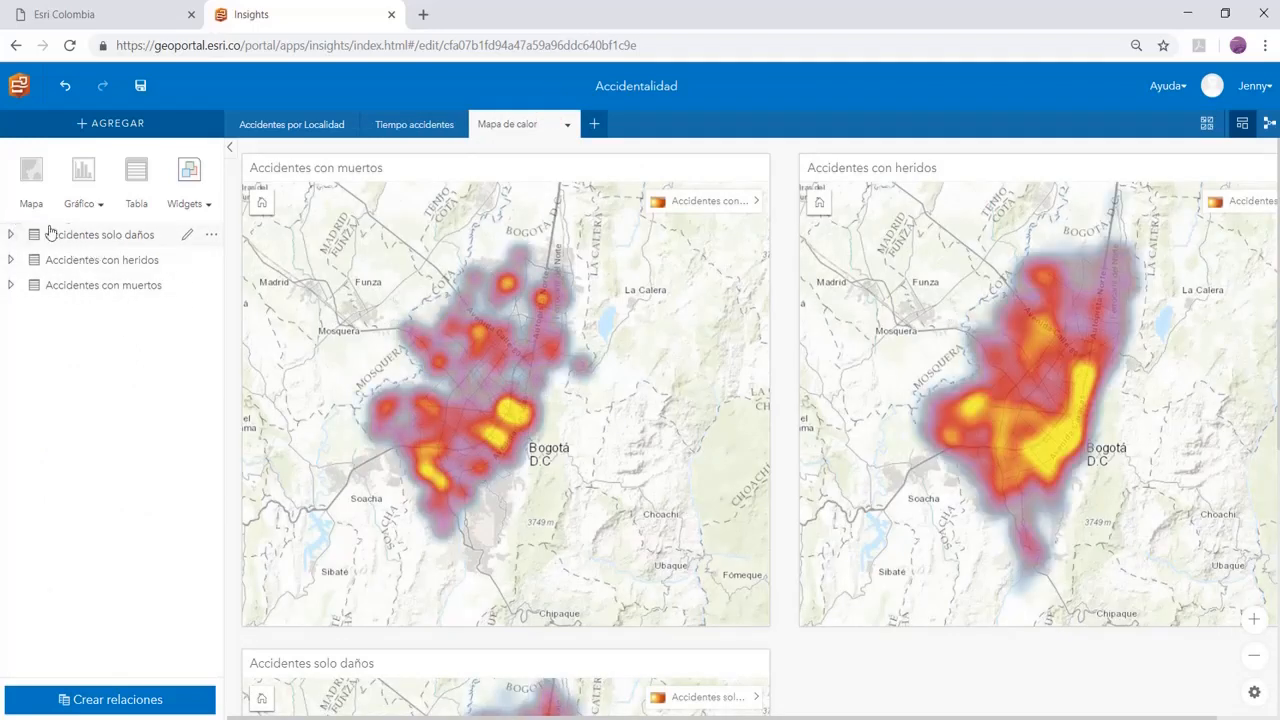
- Inspect the GRAVEDAD field values in a new filter on the Accidentes con muertos map, closing it without applying
{"action": "left_click", "coordinate": [432, 169]}
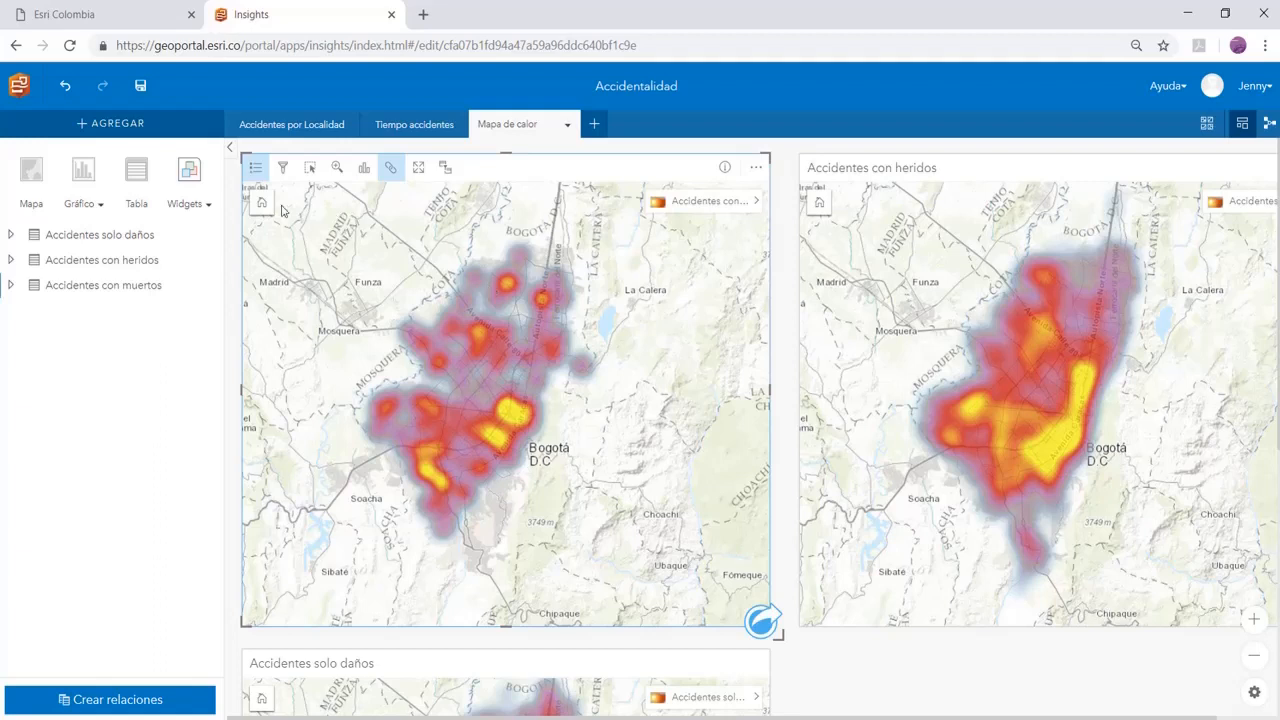
{"action": "left_click", "coordinate": [284, 170]}
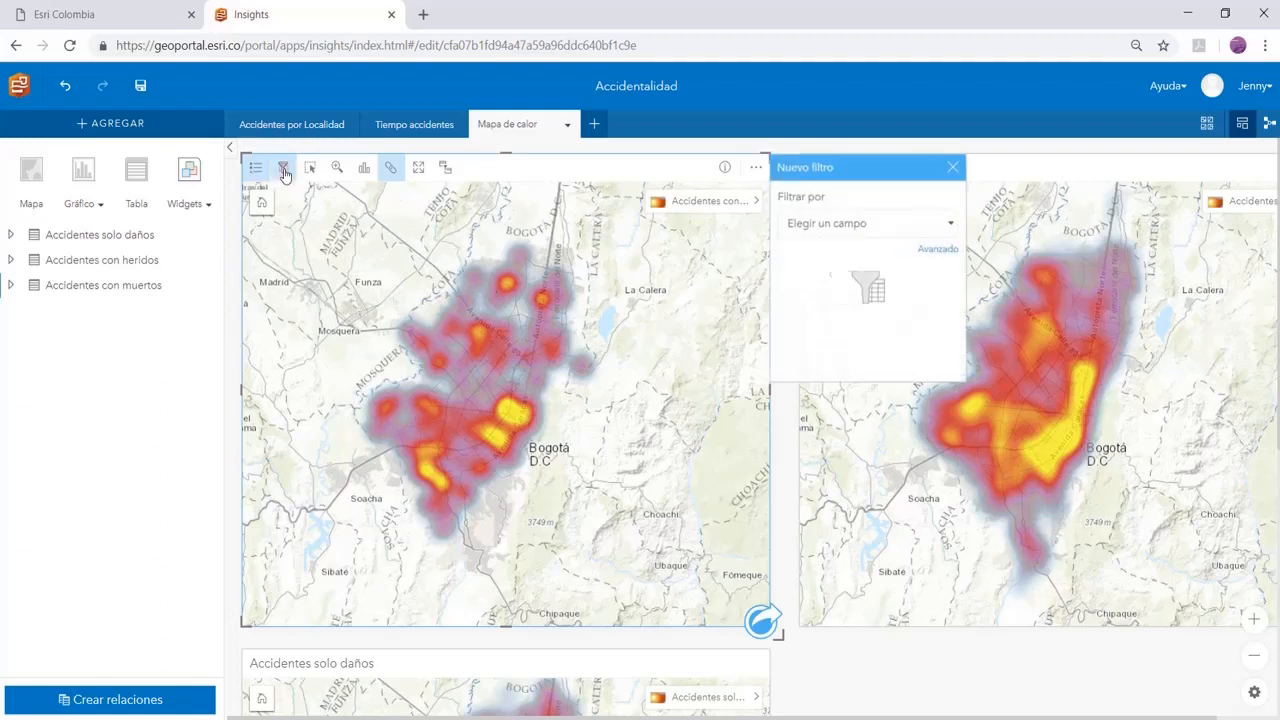
{"action": "left_click", "coordinate": [947, 230]}
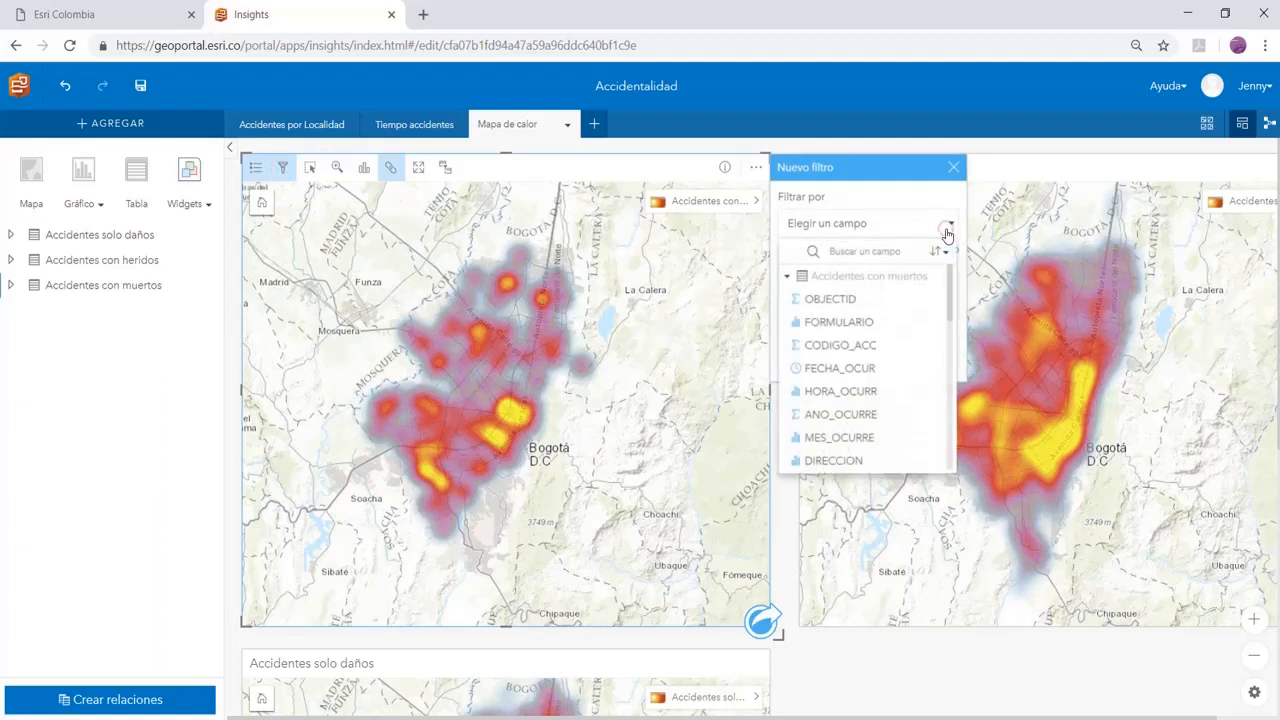
{"action": "scroll", "coordinate": [894, 349], "scroll_direction": "down", "scroll_amount": 1}
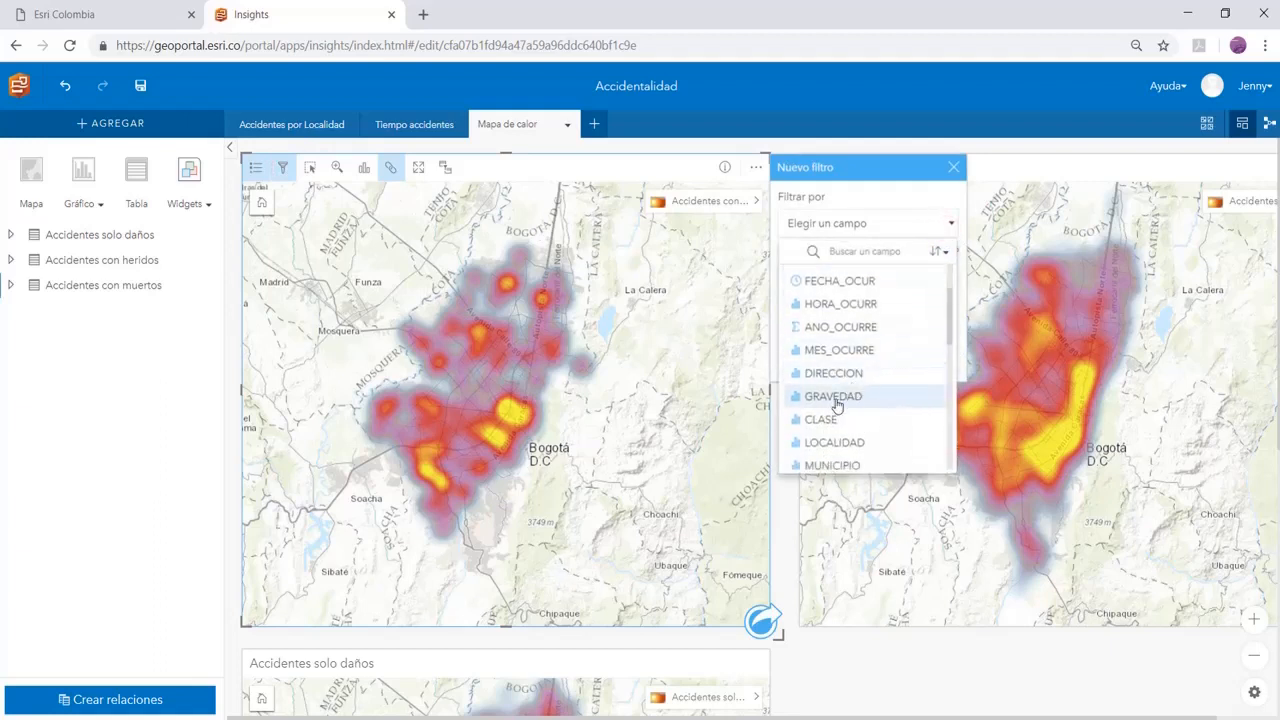
{"action": "left_click", "coordinate": [836, 398]}
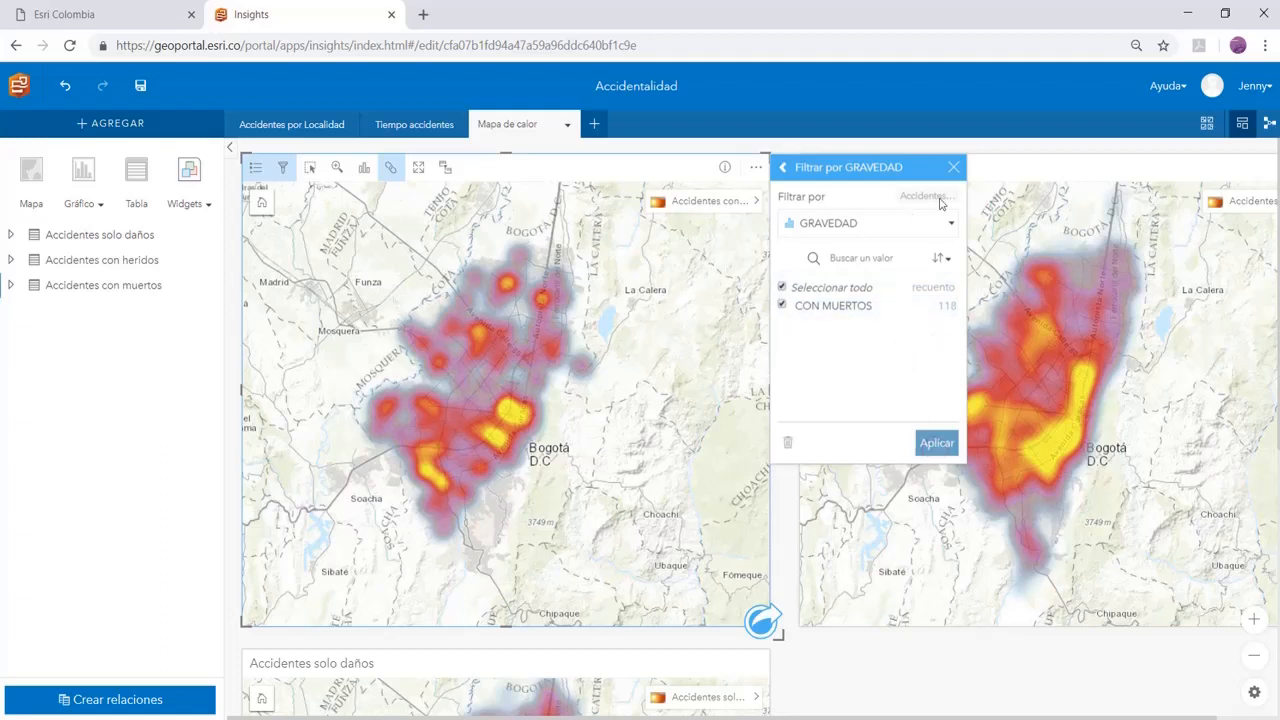
{"action": "left_click", "coordinate": [953, 167]}
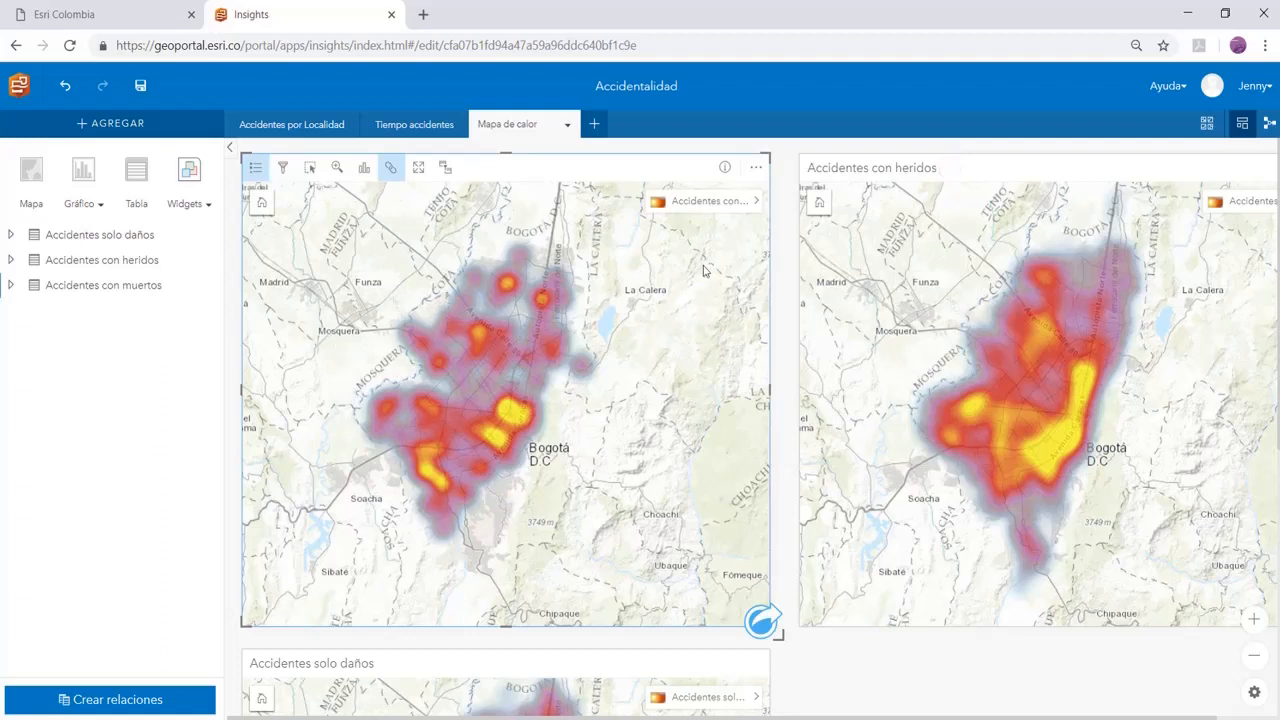
- Review the style field and available symbol types of the Accidentes con muertos heat map layer
{"action": "left_click", "coordinate": [755, 201]}
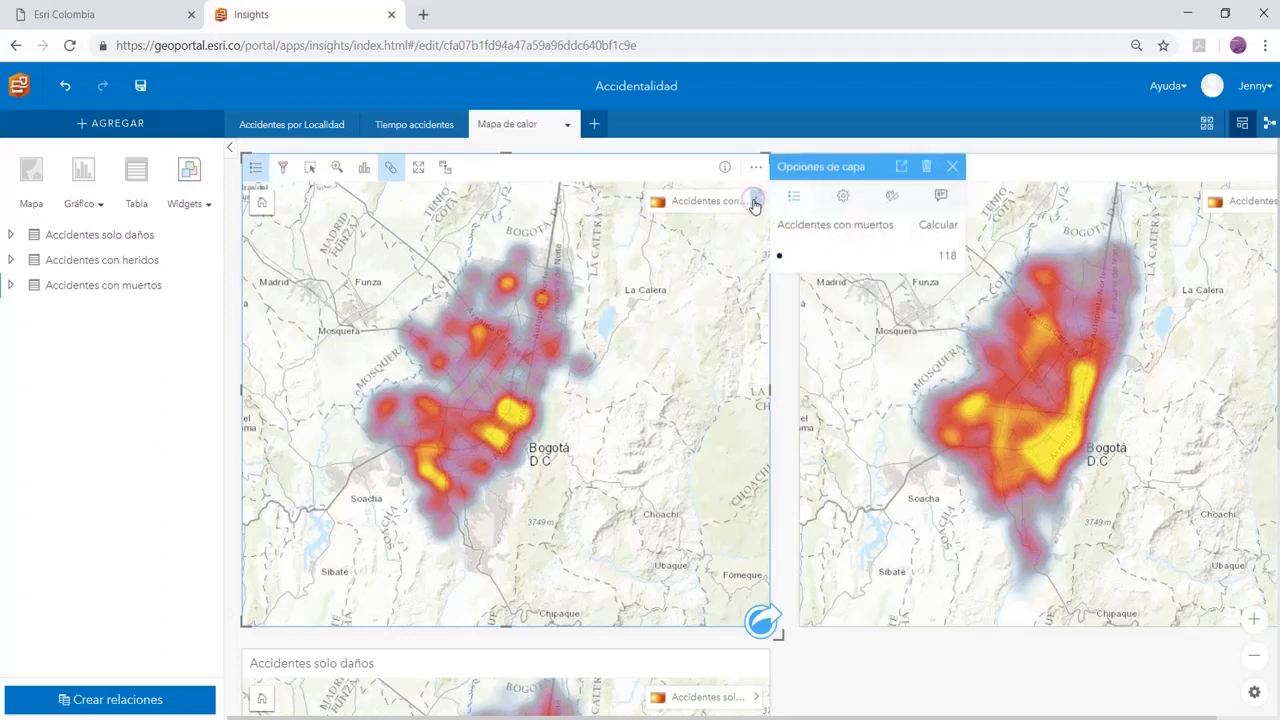
{"action": "left_click", "coordinate": [889, 198]}
{"action": "left_click", "coordinate": [845, 198]}
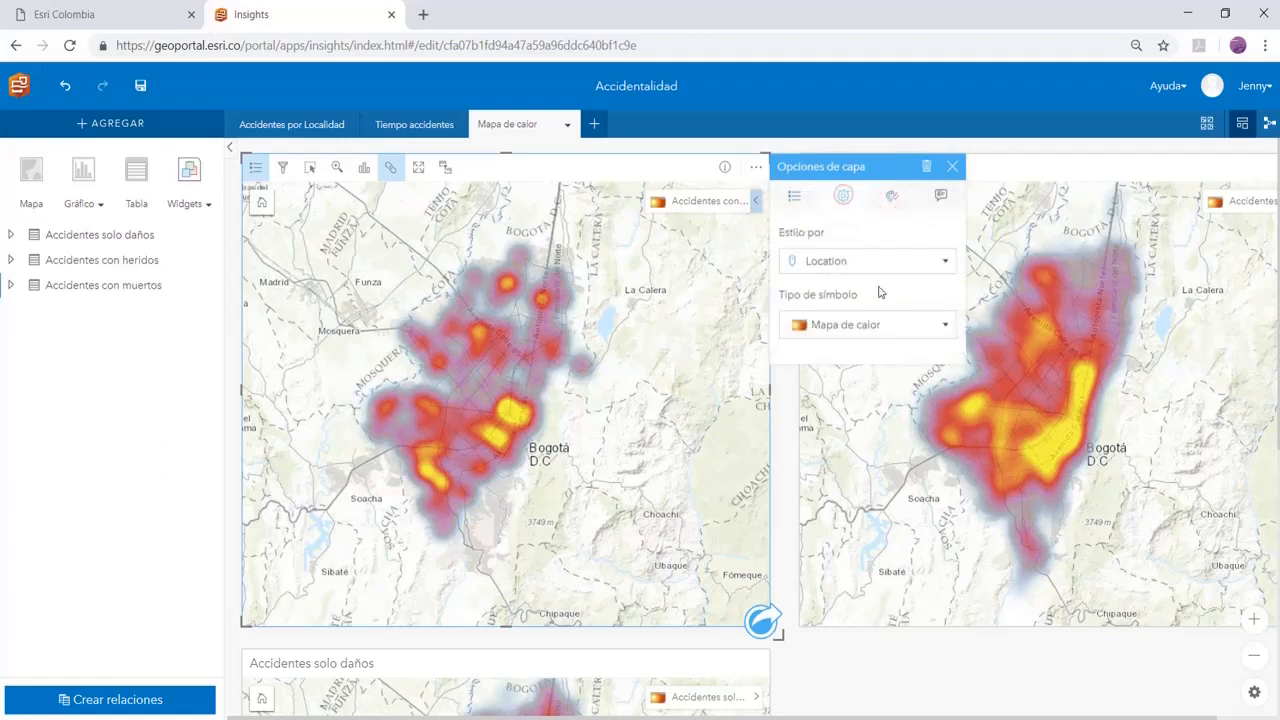
{"action": "left_click", "coordinate": [941, 326]}
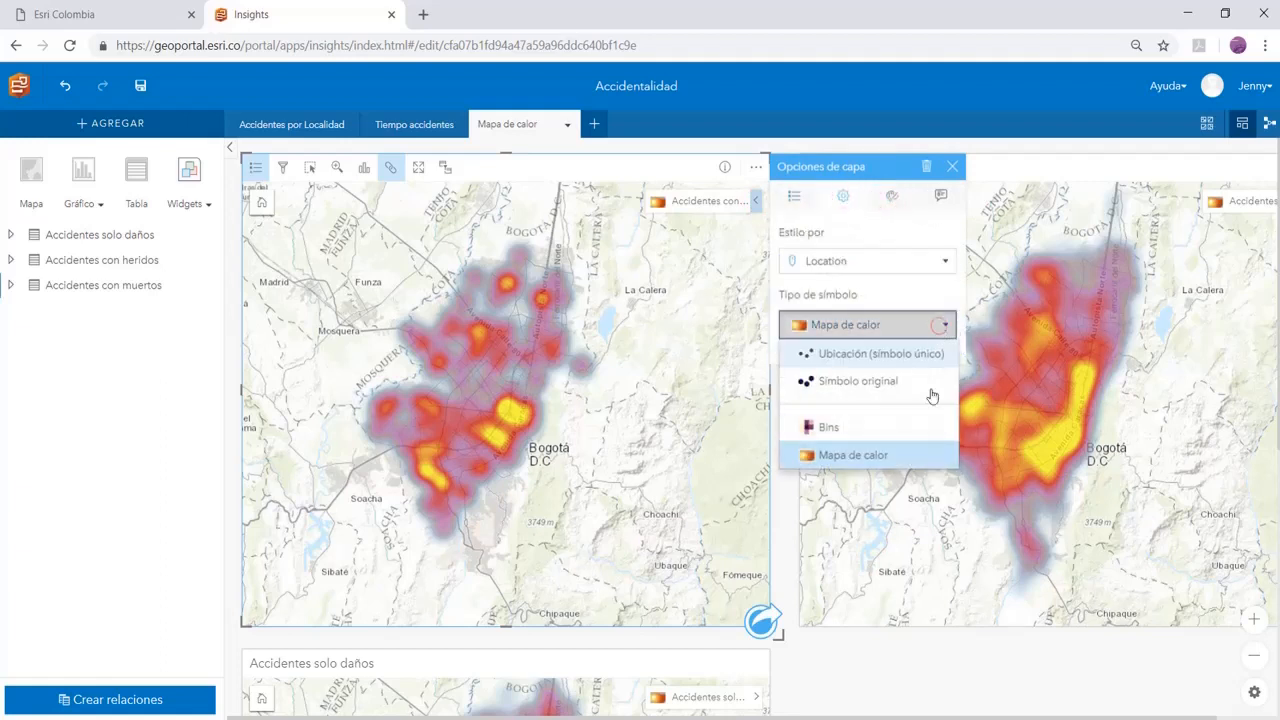
{"action": "left_click", "coordinate": [951, 166]}
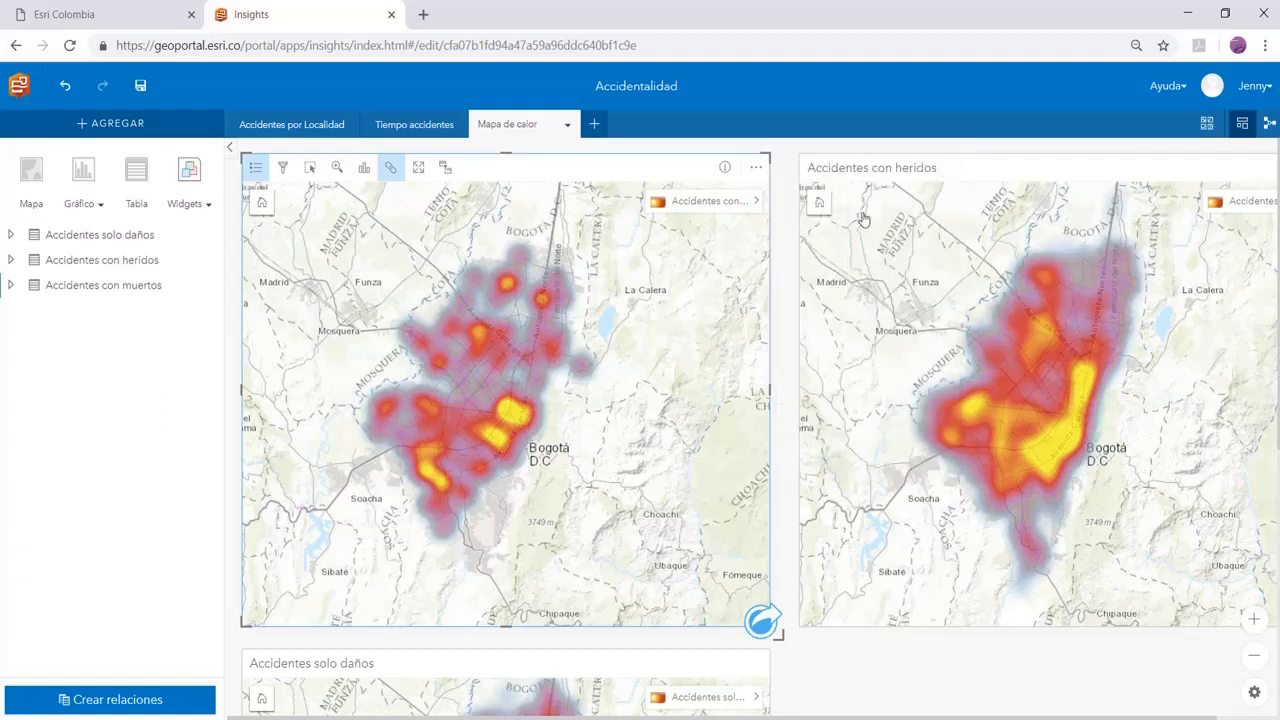
- Inspect the GRAVEDAD field values in a new filter on the Accidentes con heridos map, closing it without applying
{"action": "left_click", "coordinate": [990, 168]}
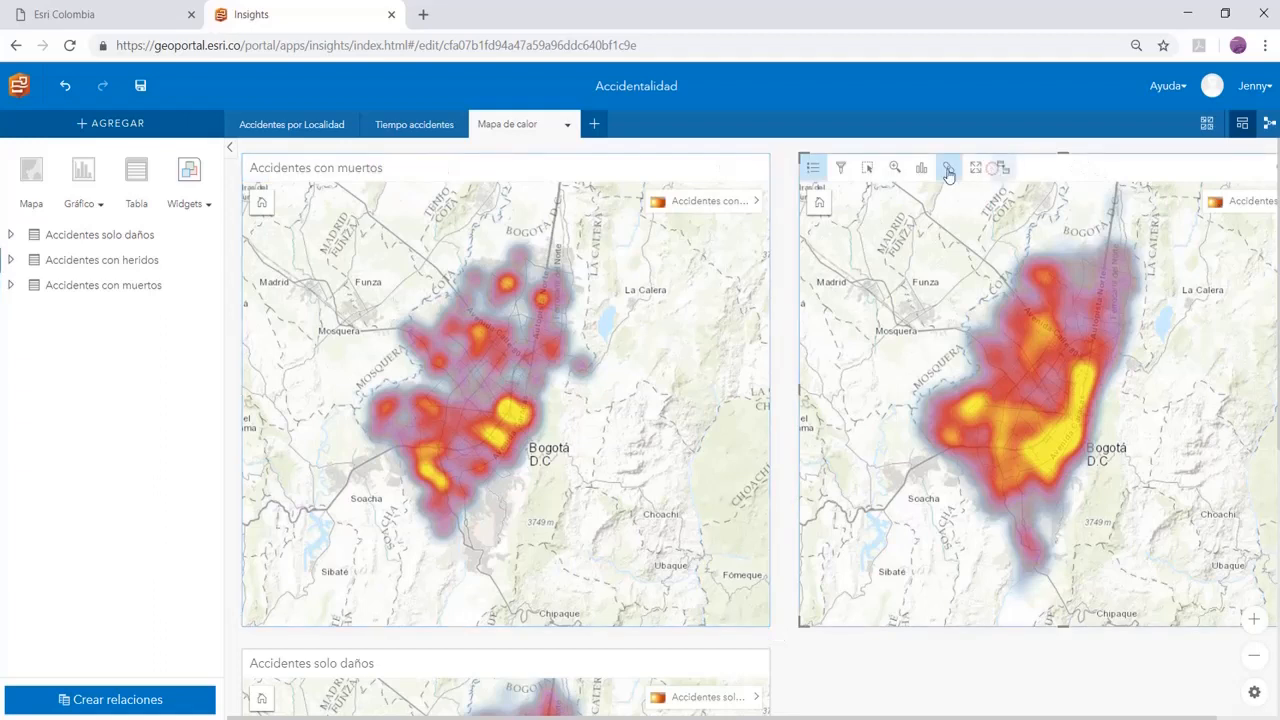
{"action": "left_click", "coordinate": [842, 172]}
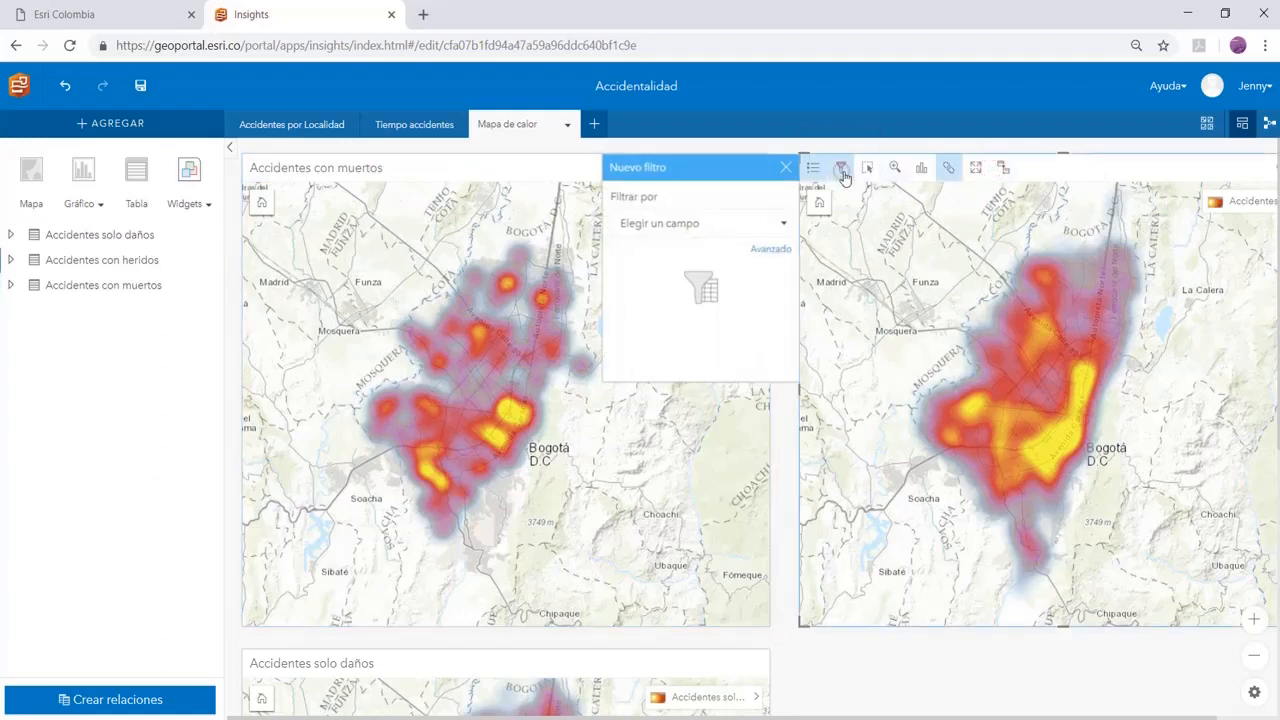
{"action": "left_click", "coordinate": [754, 218]}
{"action": "scroll", "coordinate": [655, 380], "scroll_direction": "down", "scroll_amount": 5}
{"action": "scroll", "coordinate": [657, 375], "scroll_direction": "up", "scroll_amount": 3}
{"action": "left_click", "coordinate": [678, 398]}
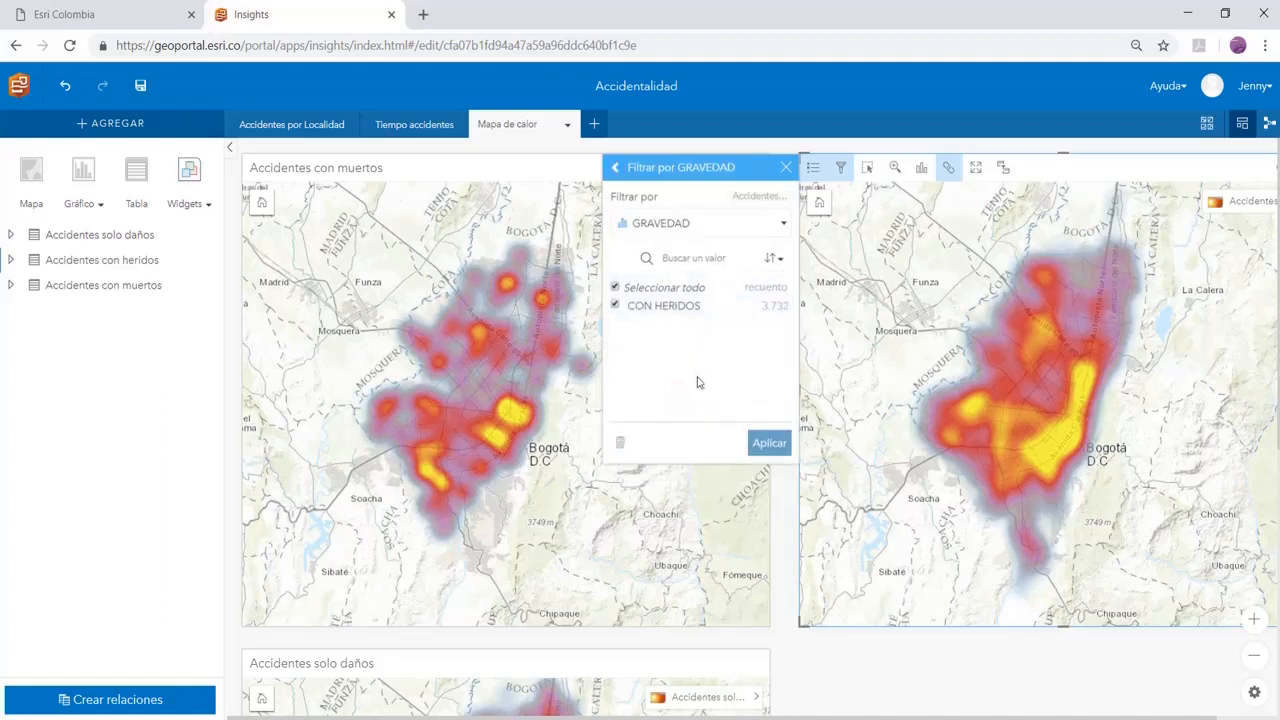
{"action": "left_click", "coordinate": [785, 168]}
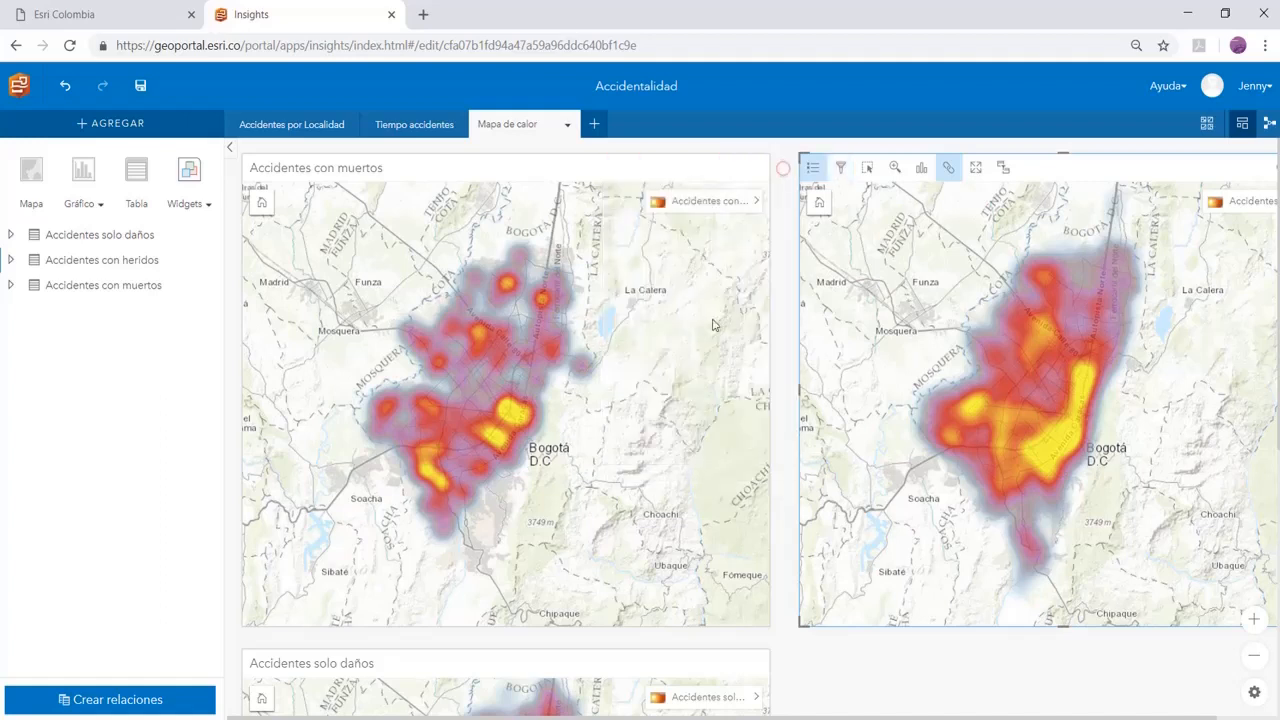
- Compare the accident hot spots across the Accidentes con muertos, Accidentes con heridos and Accidentes solo daños heat maps
{"action": "scroll", "coordinate": [714, 323], "scroll_direction": "down", "scroll_amount": 2}
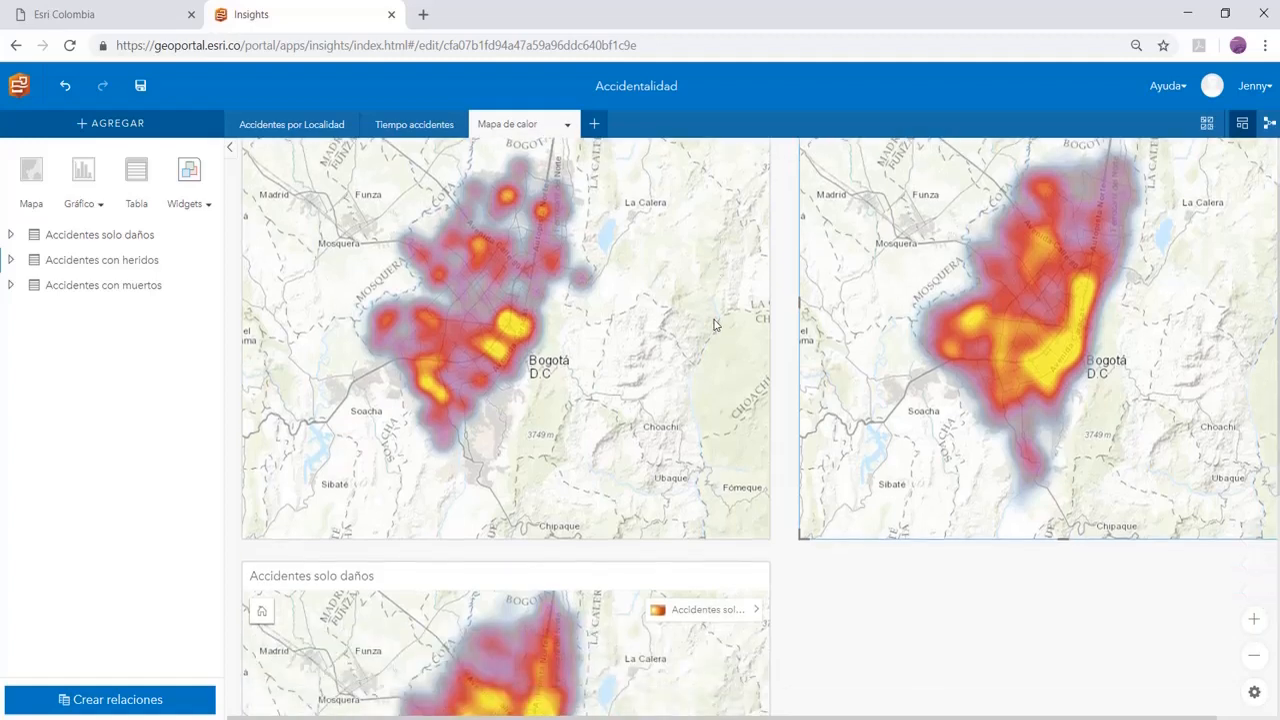
{"action": "scroll", "coordinate": [714, 323], "scroll_direction": "up", "scroll_amount": 1}
{"action": "scroll", "coordinate": [714, 316], "scroll_direction": "up", "scroll_amount": 1}
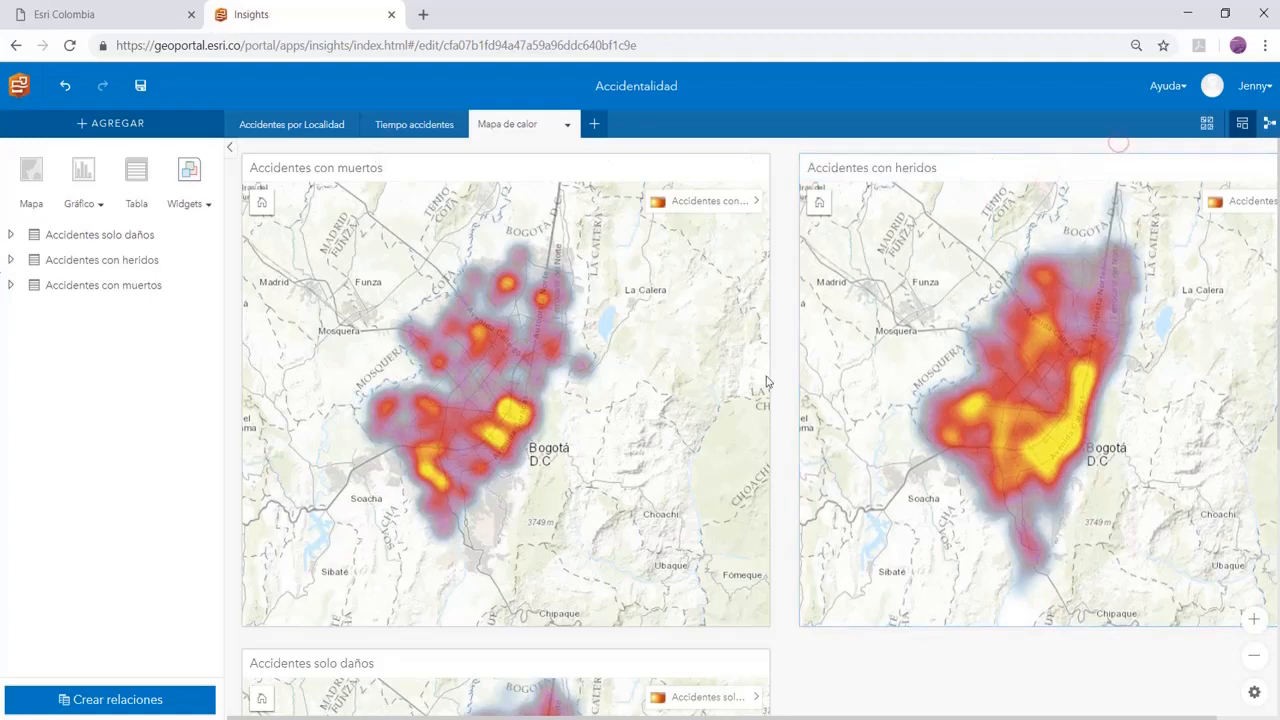
{"action": "scroll", "coordinate": [766, 377], "scroll_direction": "down", "scroll_amount": 5}
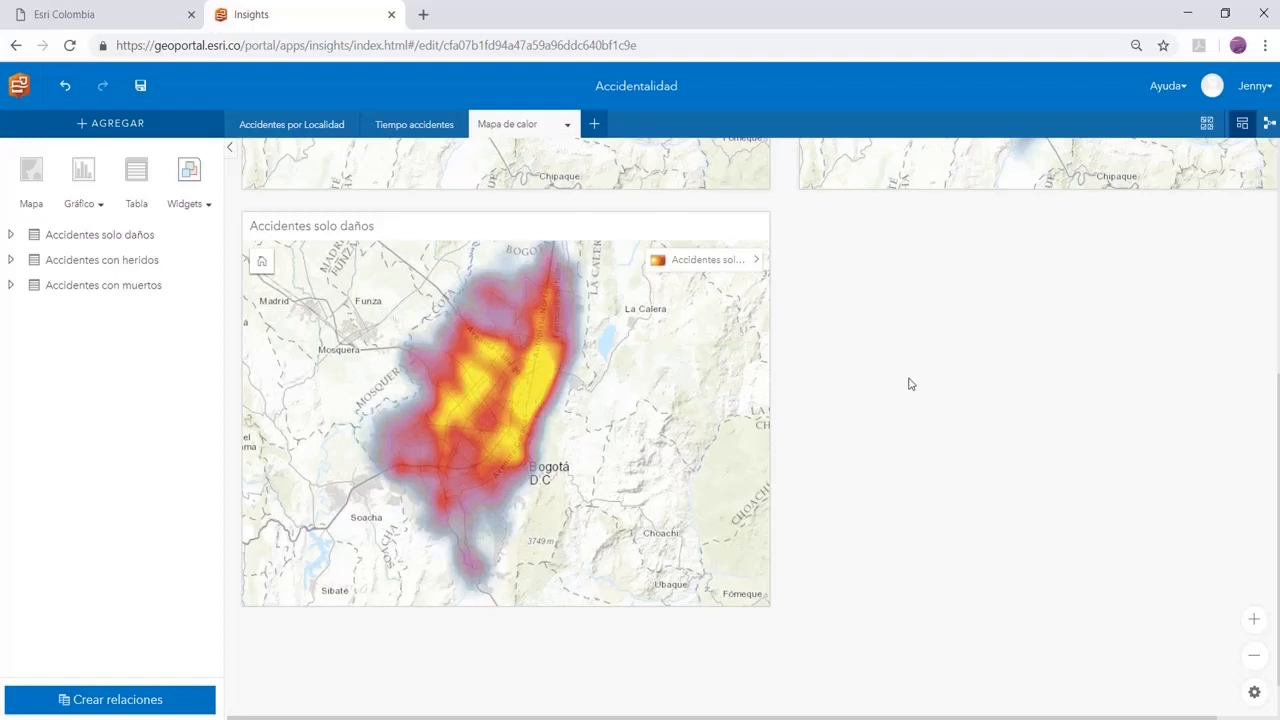
{"action": "scroll", "coordinate": [894, 346], "scroll_direction": "up", "scroll_amount": 3}
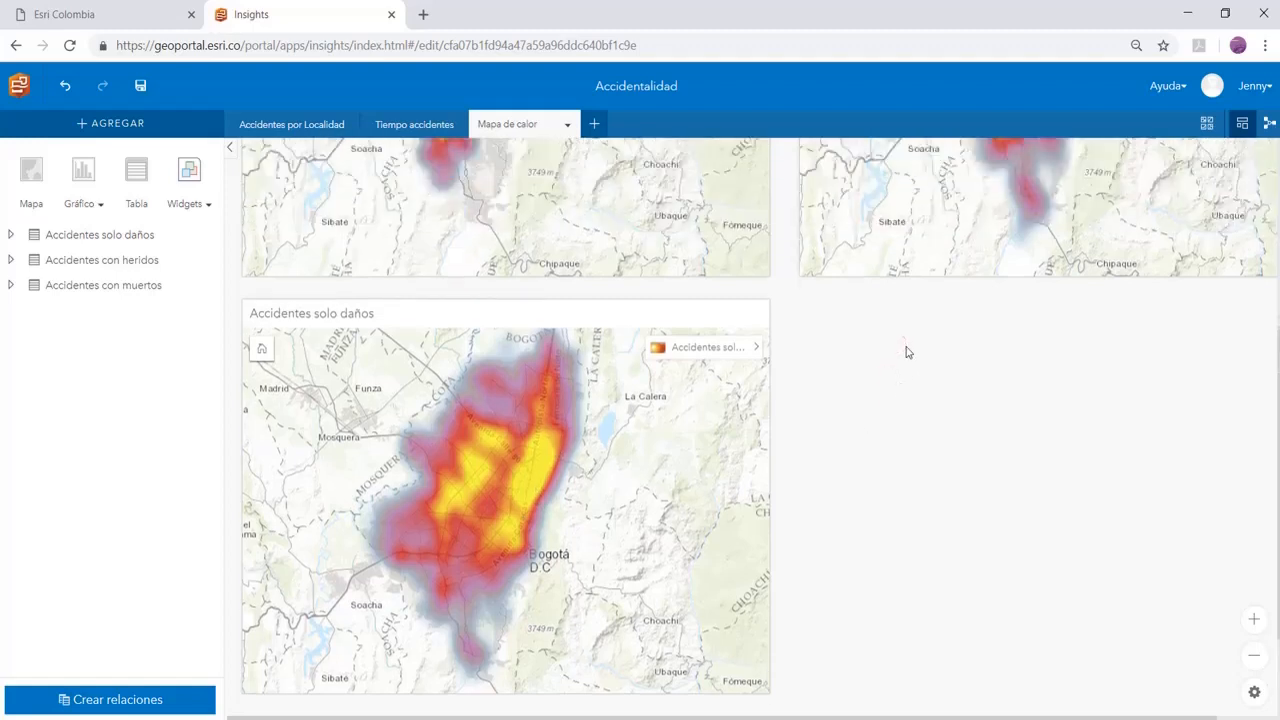
{"action": "scroll", "coordinate": [878, 328], "scroll_direction": "up", "scroll_amount": 1}
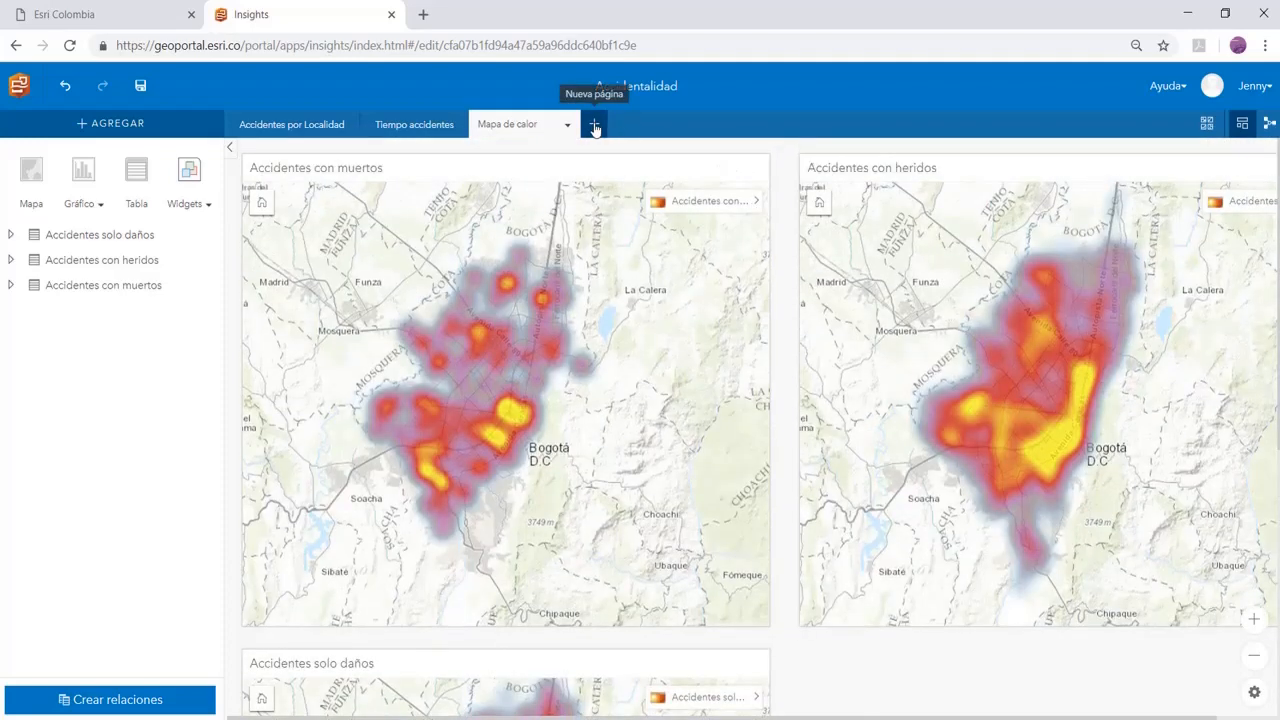
- Create a new page in the workbook and add the CSV table TB_Accidentes_2018.csv from the Noviembre folder under 0. WEBINAR
{"action": "left_click", "coordinate": [594, 126]}
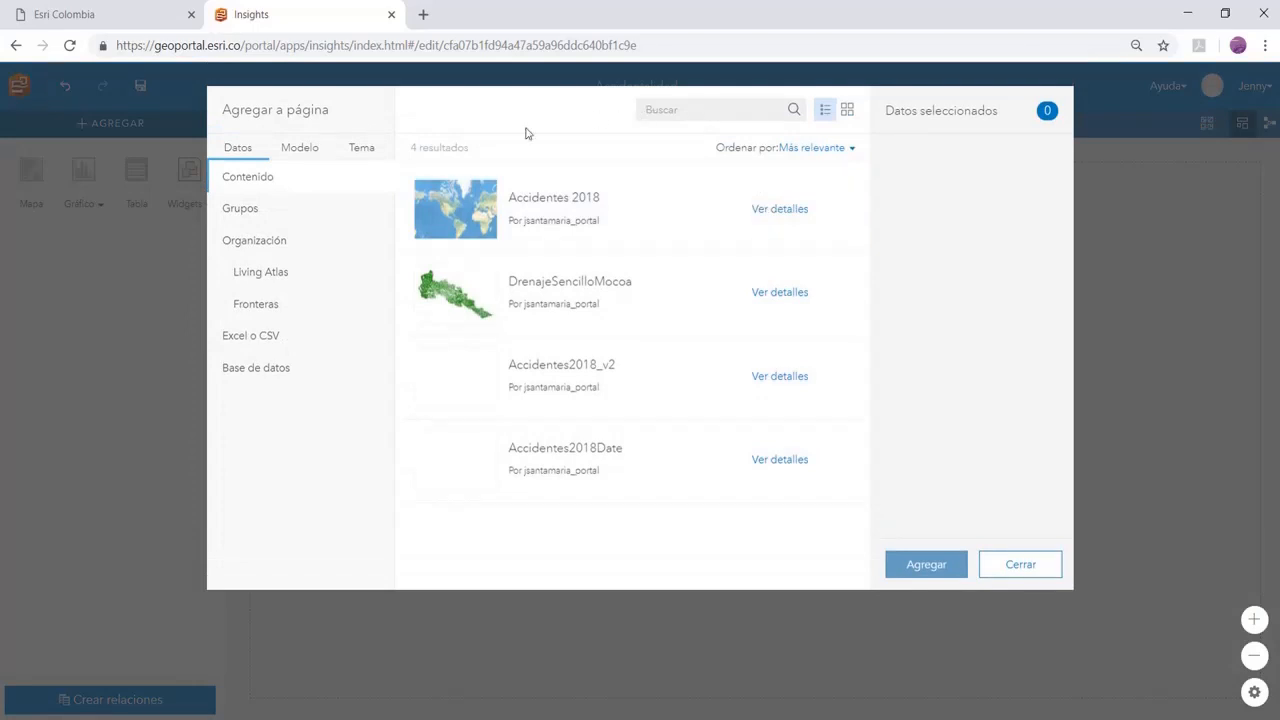
{"action": "left_click", "coordinate": [288, 340]}
{"action": "left_click", "coordinate": [631, 506]}
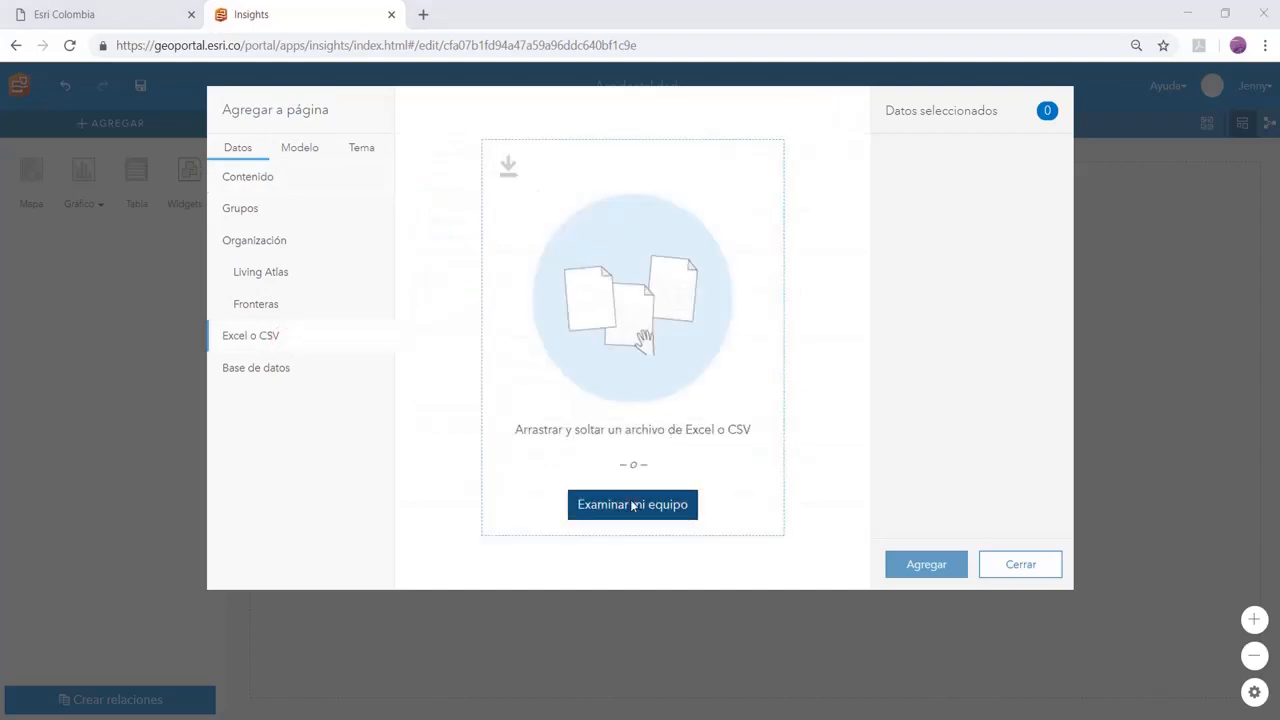
{"action": "left_click", "coordinate": [500, 88]}
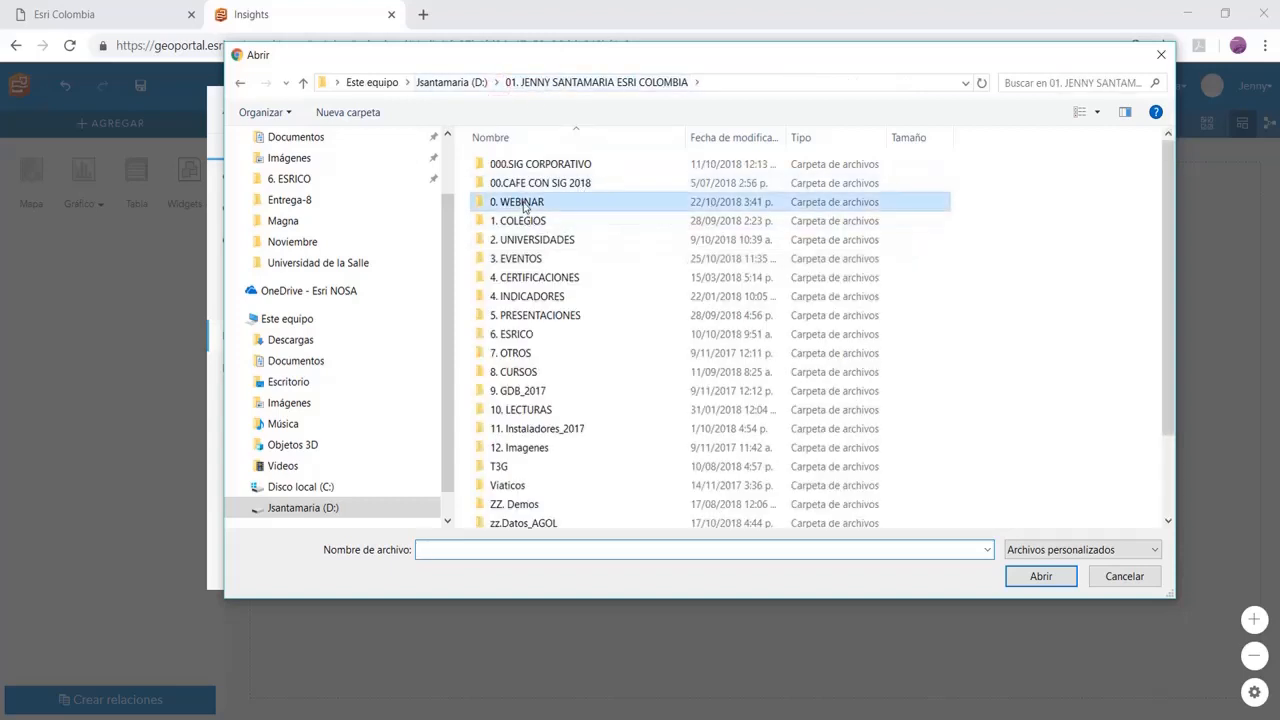
{"action": "double_click", "coordinate": [517, 202]}
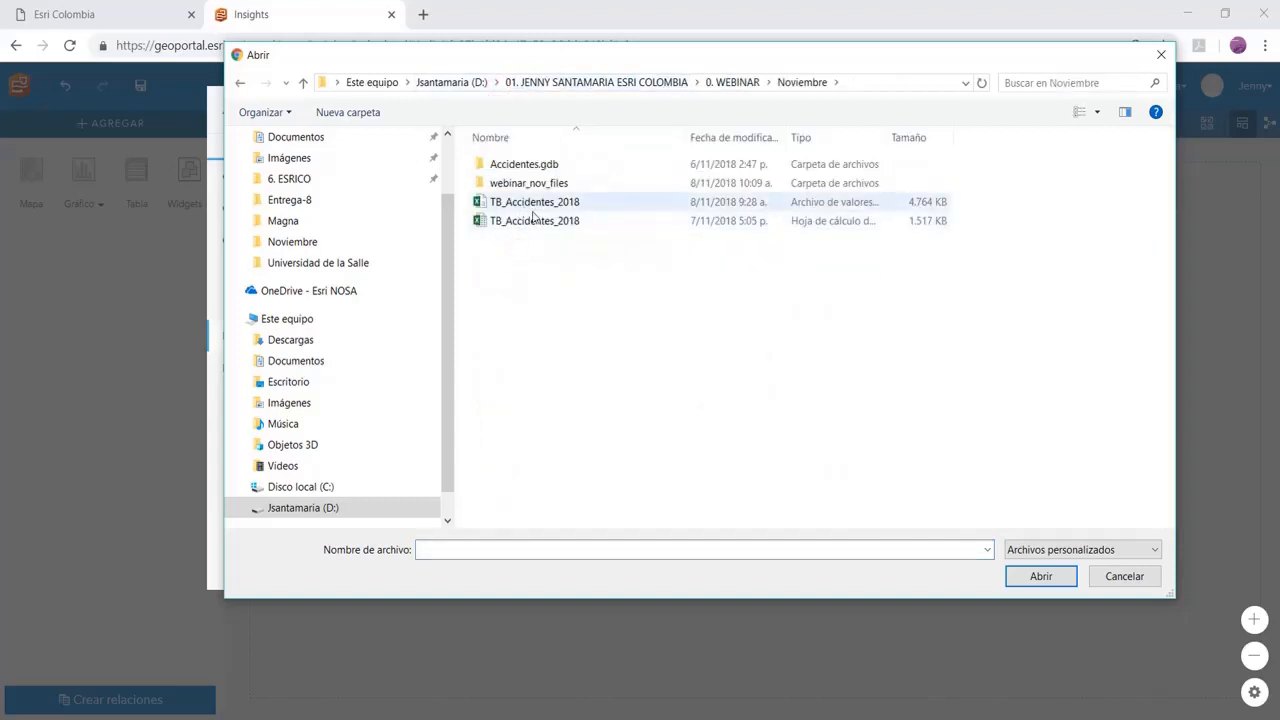
{"action": "left_click", "coordinate": [529, 203]}
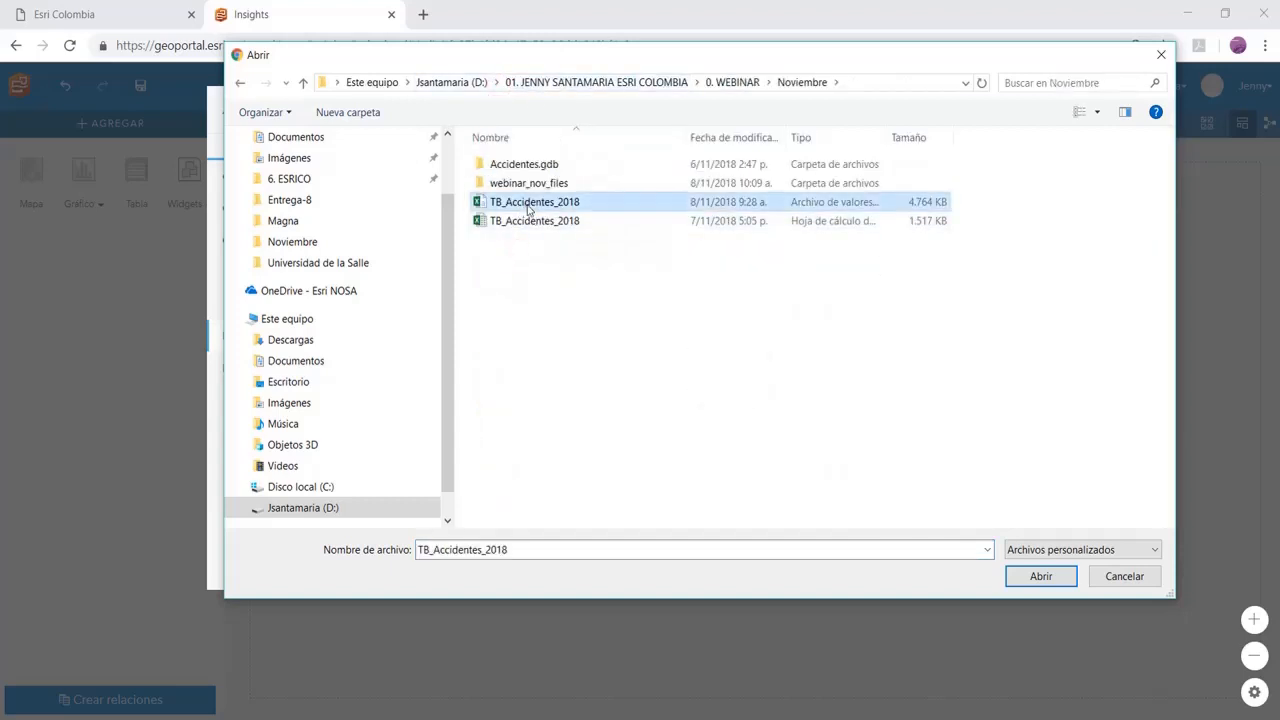
{"action": "left_click", "coordinate": [1040, 576]}
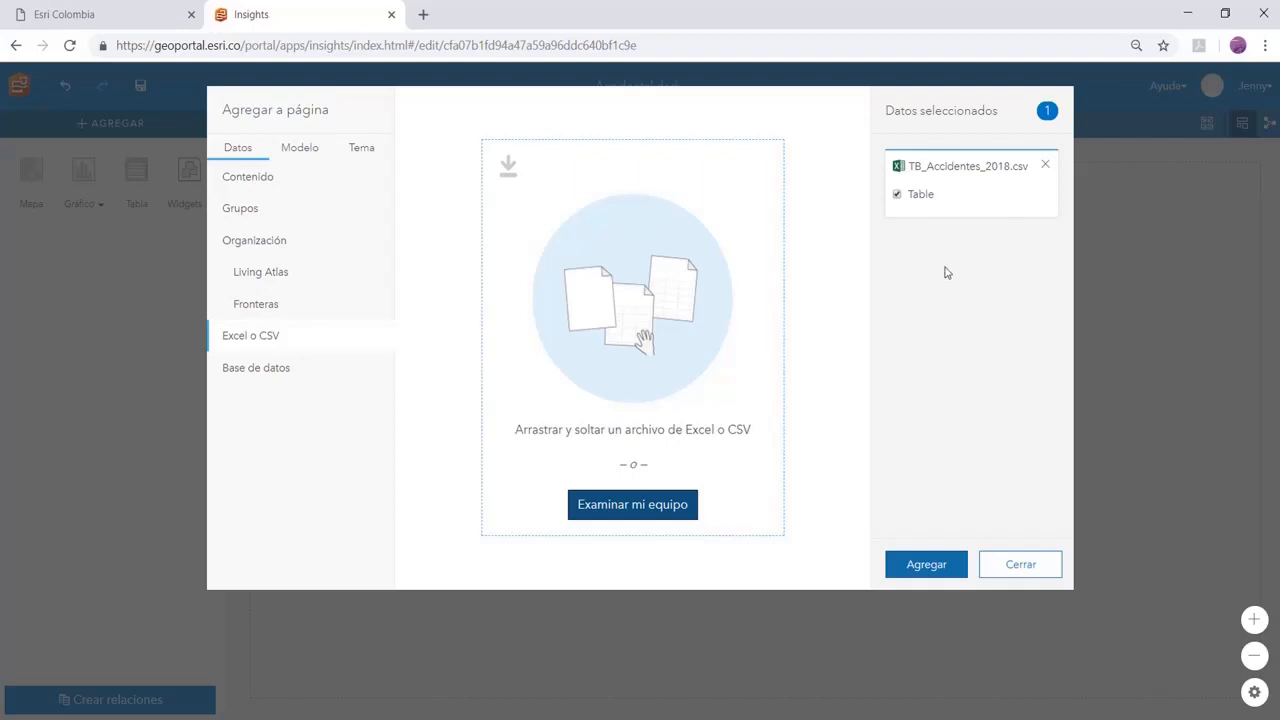
{"action": "left_click", "coordinate": [929, 568]}
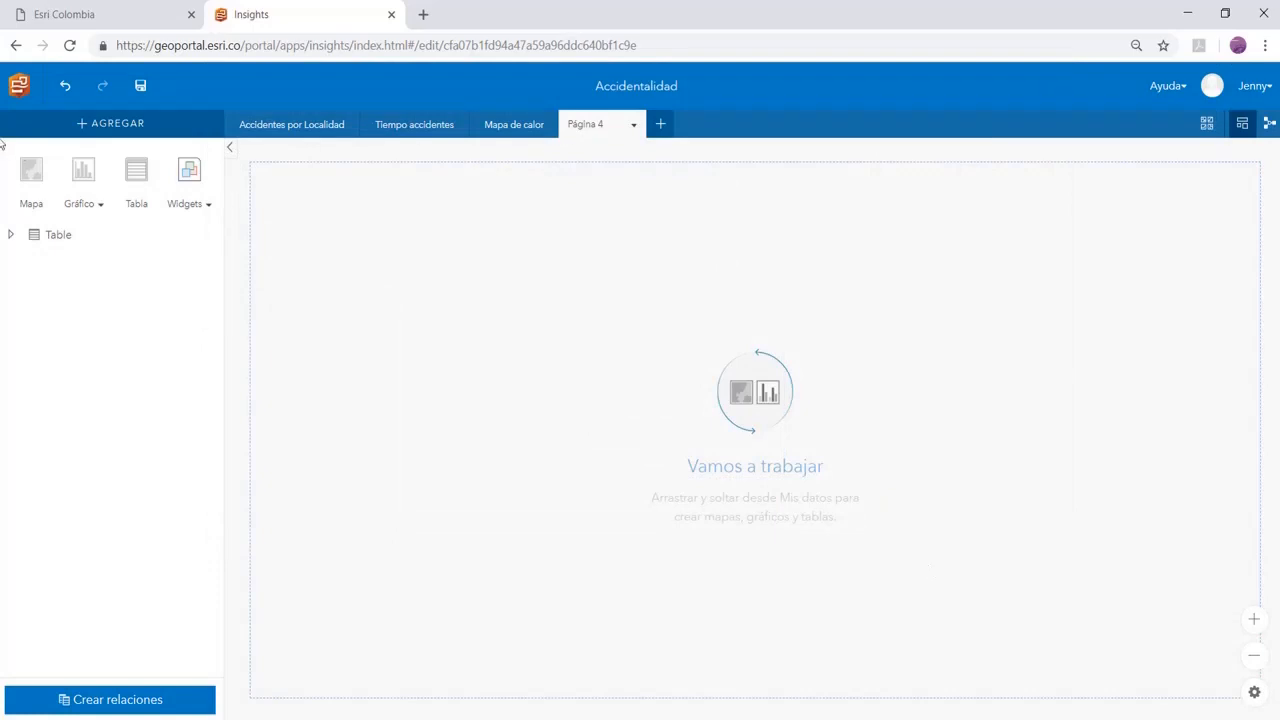
- Copy the Localización de accidentes map card from the Tiempo accidentes page to Página 4 and check the fields of its Accidentes dataset
{"action": "left_click", "coordinate": [389, 128]}
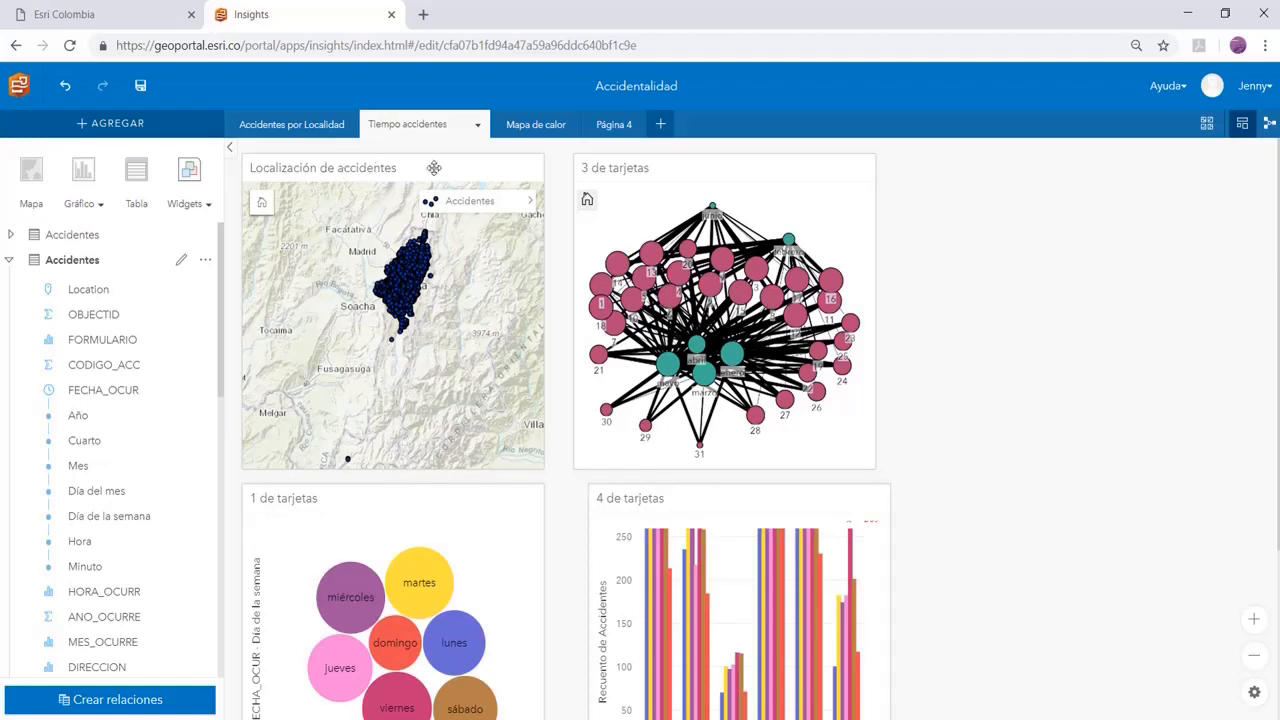
{"action": "left_click_drag", "start_coordinate": [434, 170], "coordinate": [613, 123]}
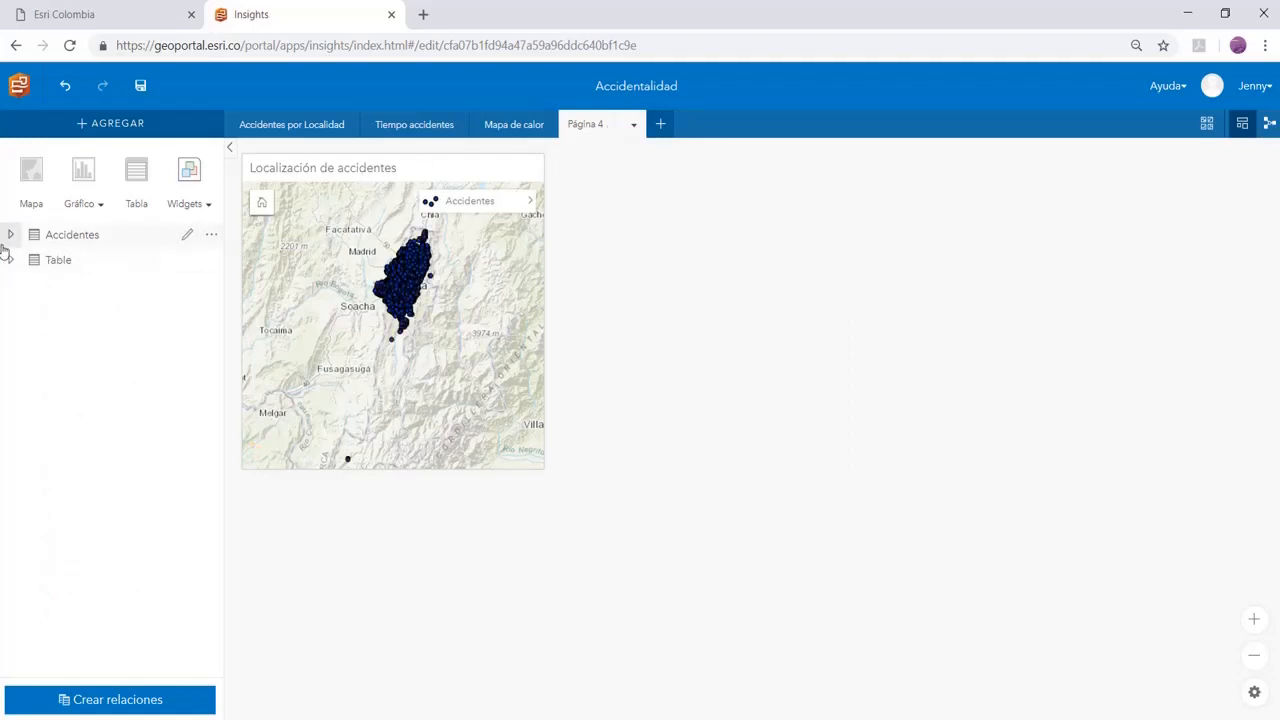
{"action": "left_click", "coordinate": [73, 238]}
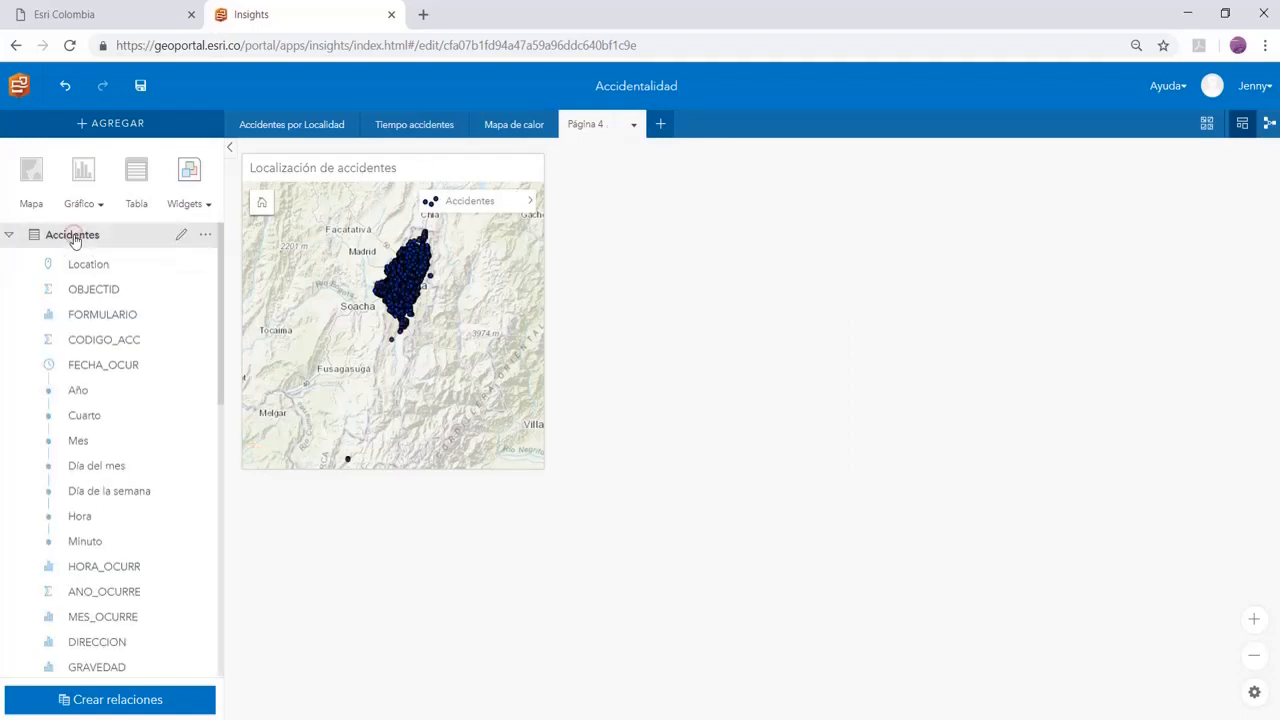
{"action": "left_click", "coordinate": [11, 234]}
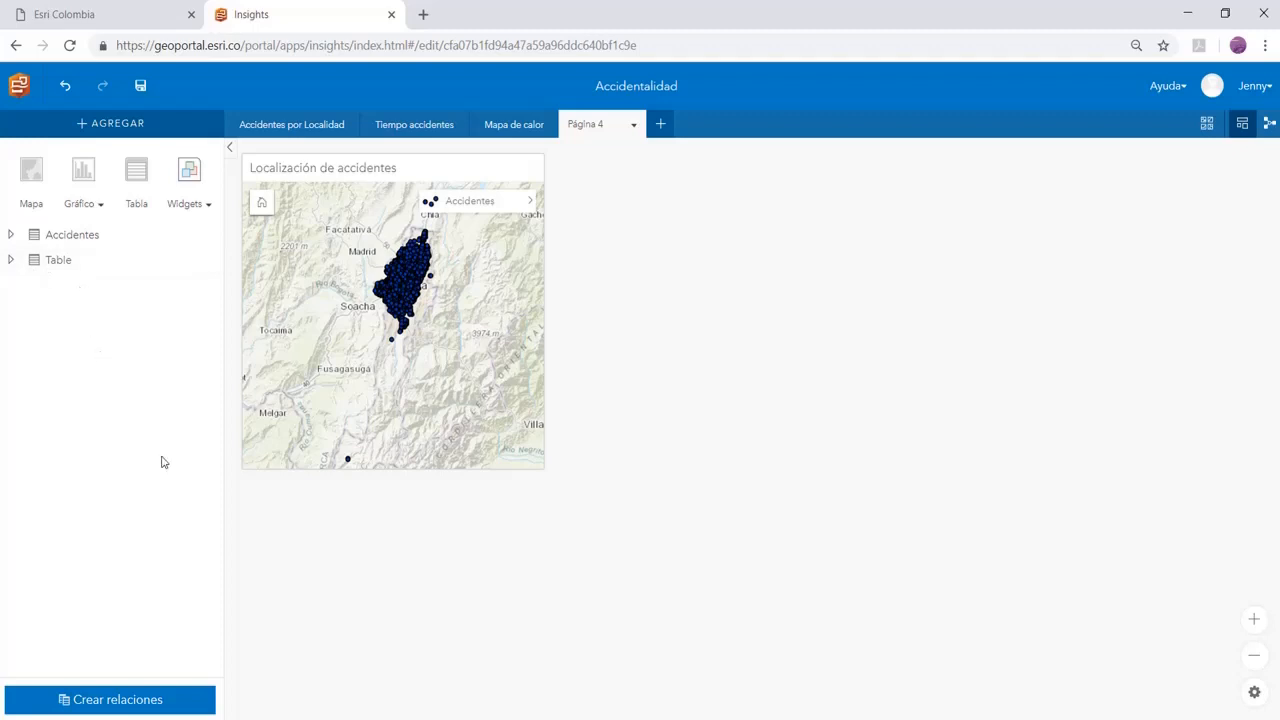
- Create an Interior relationship between the Table and Accidentes datasets, using CODIGO_ACC as the matching field on both sides
{"action": "left_click", "coordinate": [106, 700]}
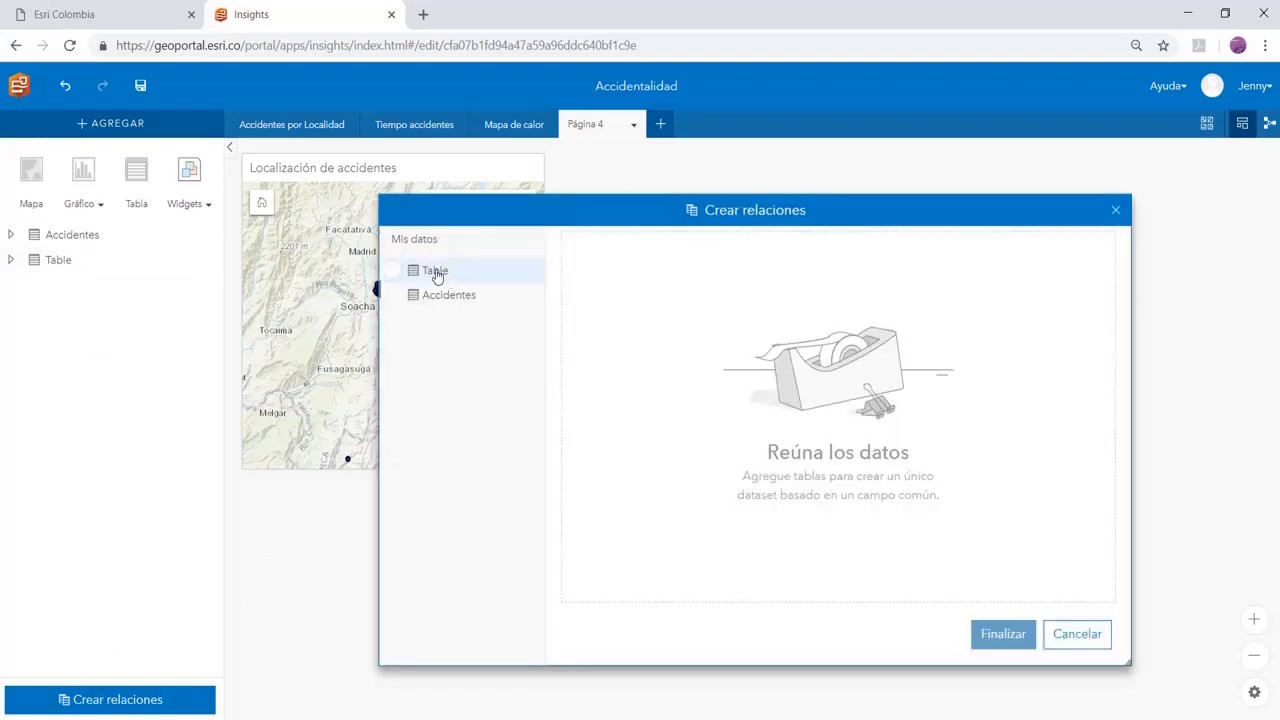
{"action": "left_click", "coordinate": [392, 276]}
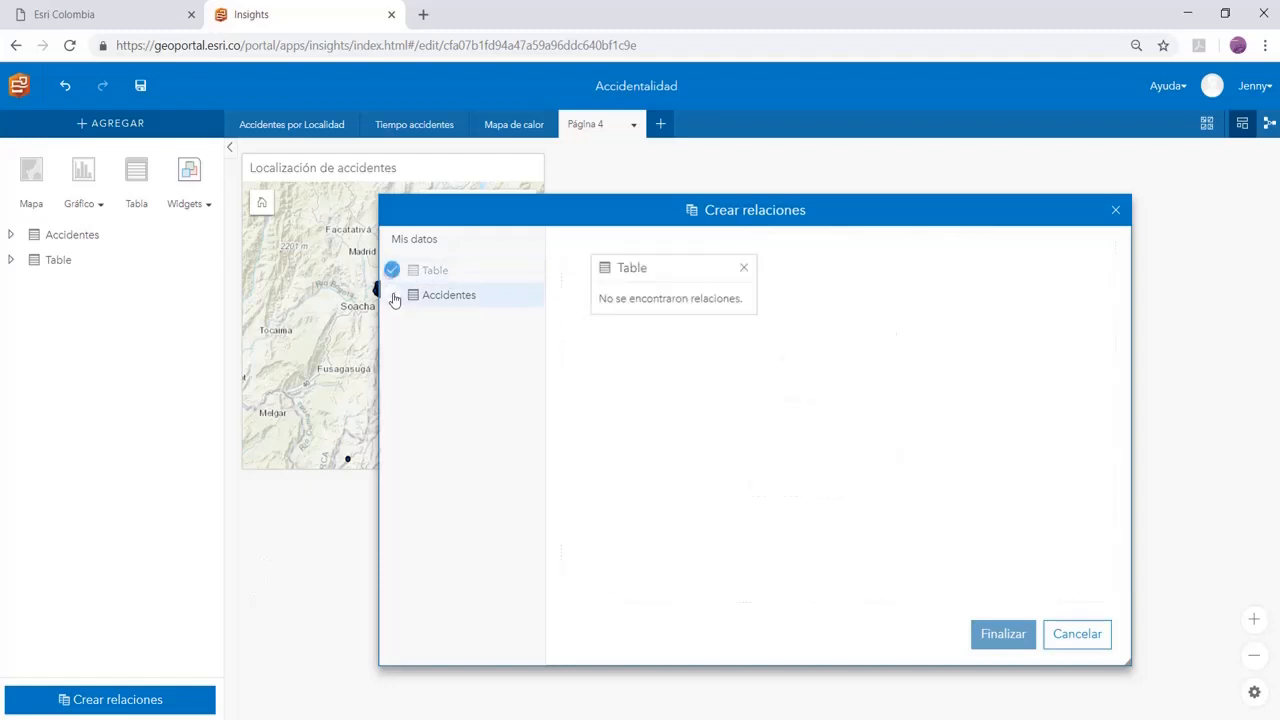
{"action": "left_click", "coordinate": [392, 293]}
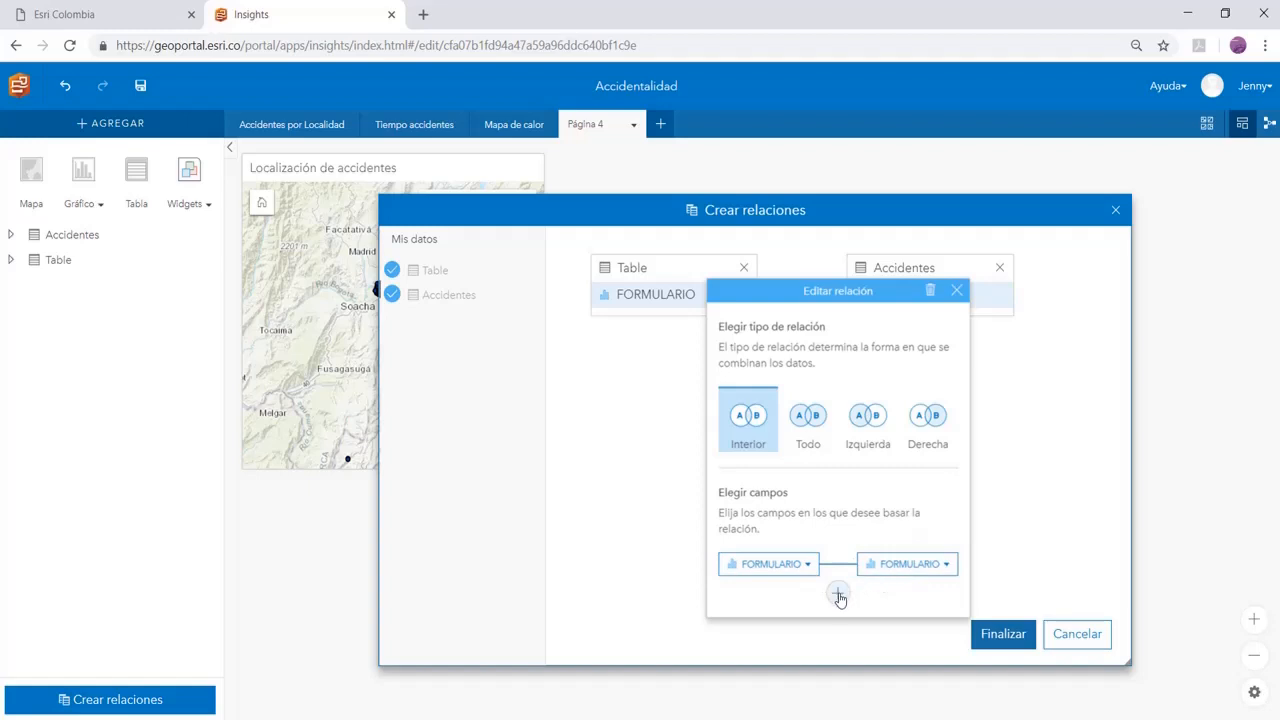
{"action": "left_click", "coordinate": [770, 564]}
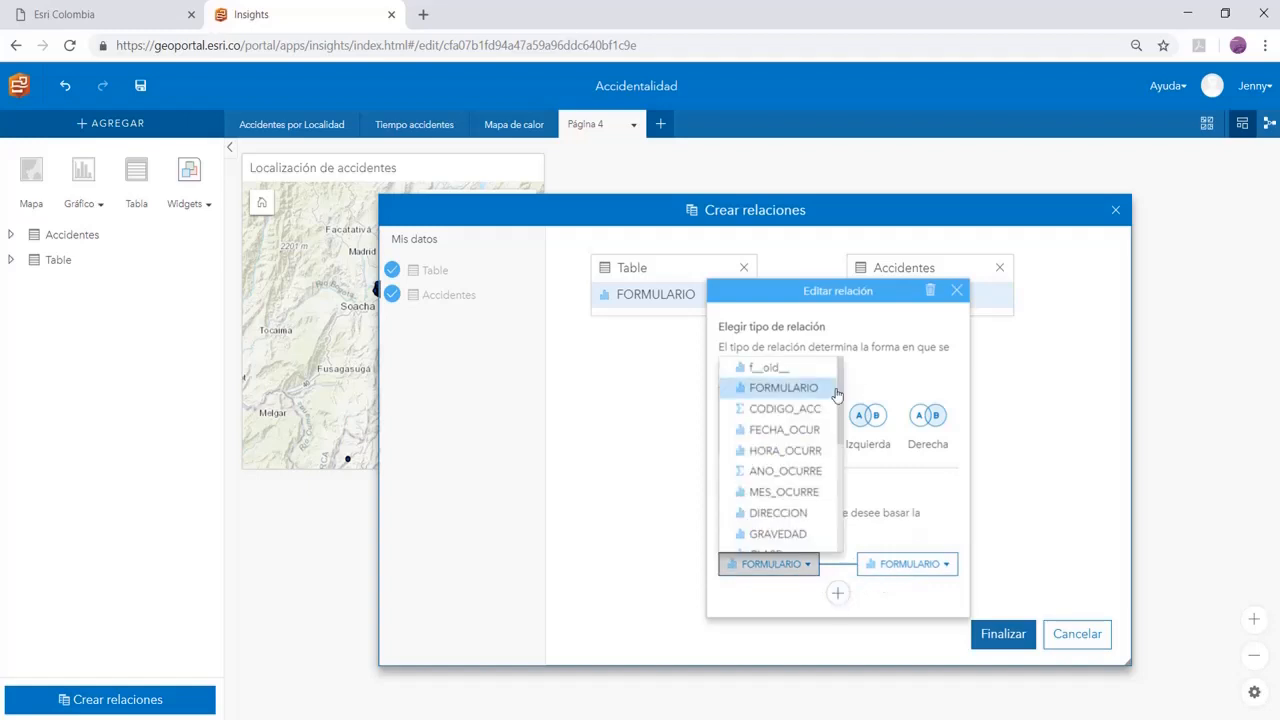
{"action": "left_click", "coordinate": [802, 413]}
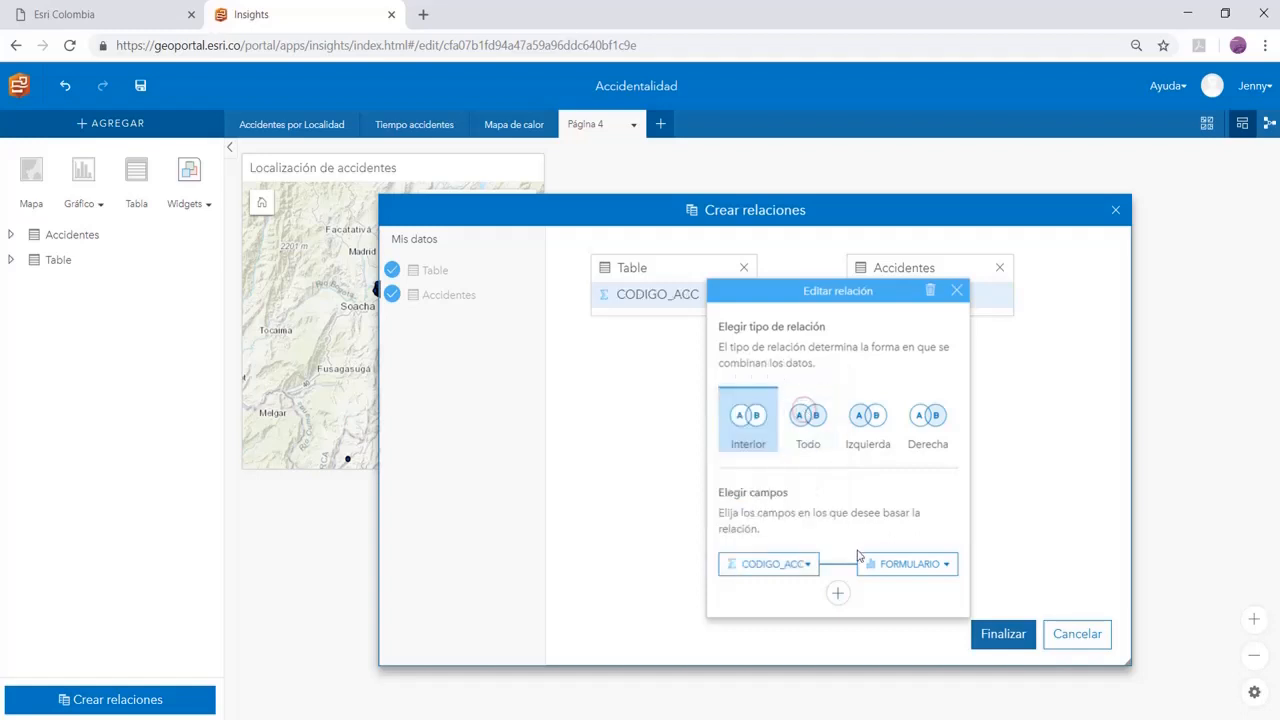
{"action": "left_click", "coordinate": [917, 564]}
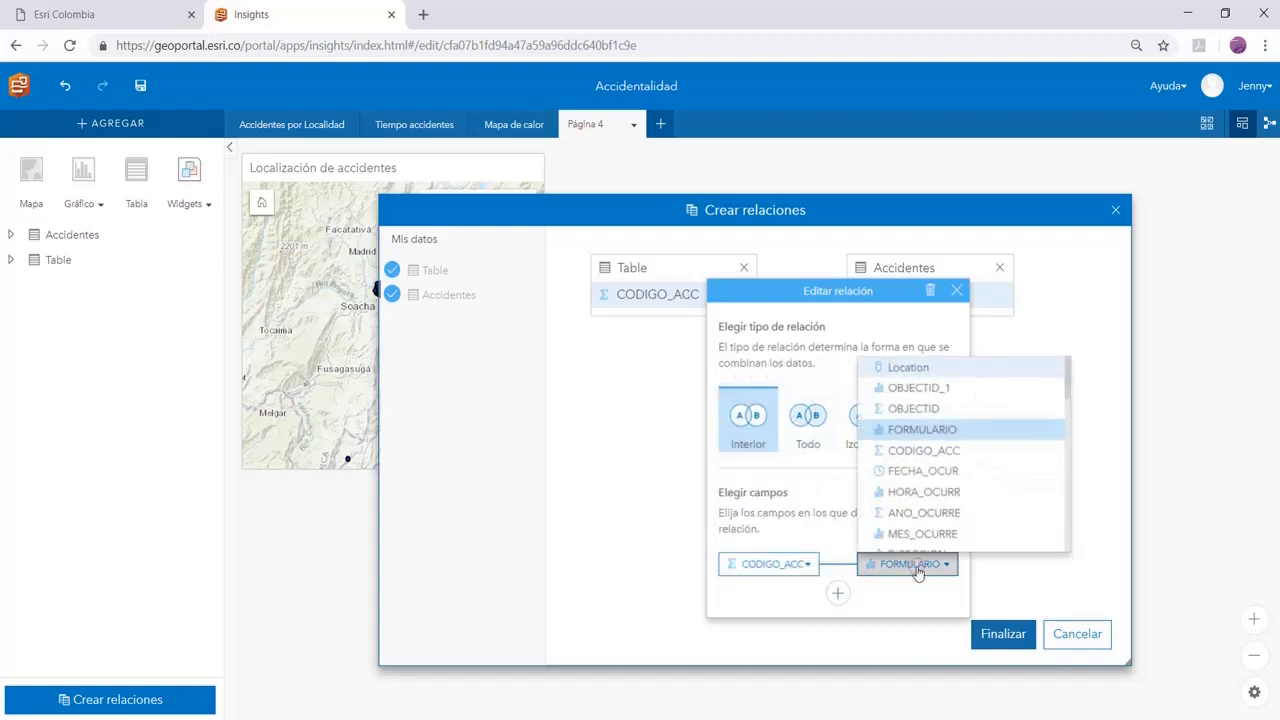
{"action": "left_click", "coordinate": [935, 455]}
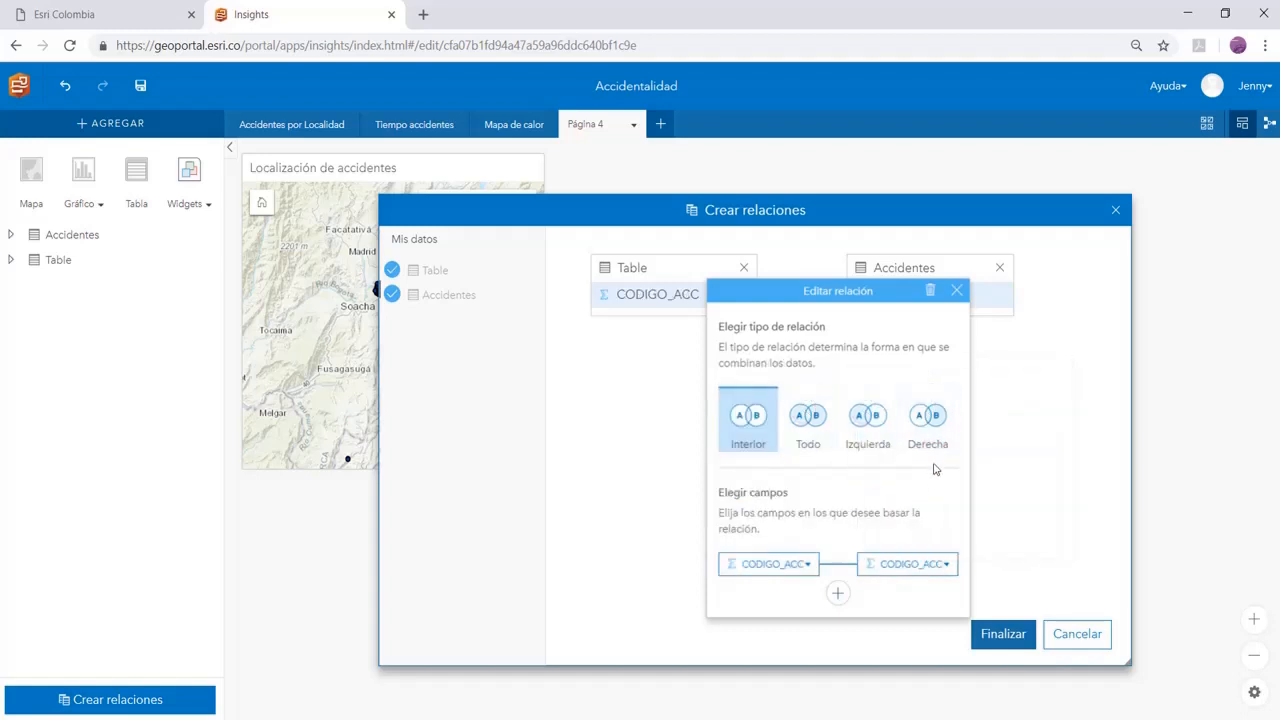
{"action": "left_click", "coordinate": [1000, 643]}
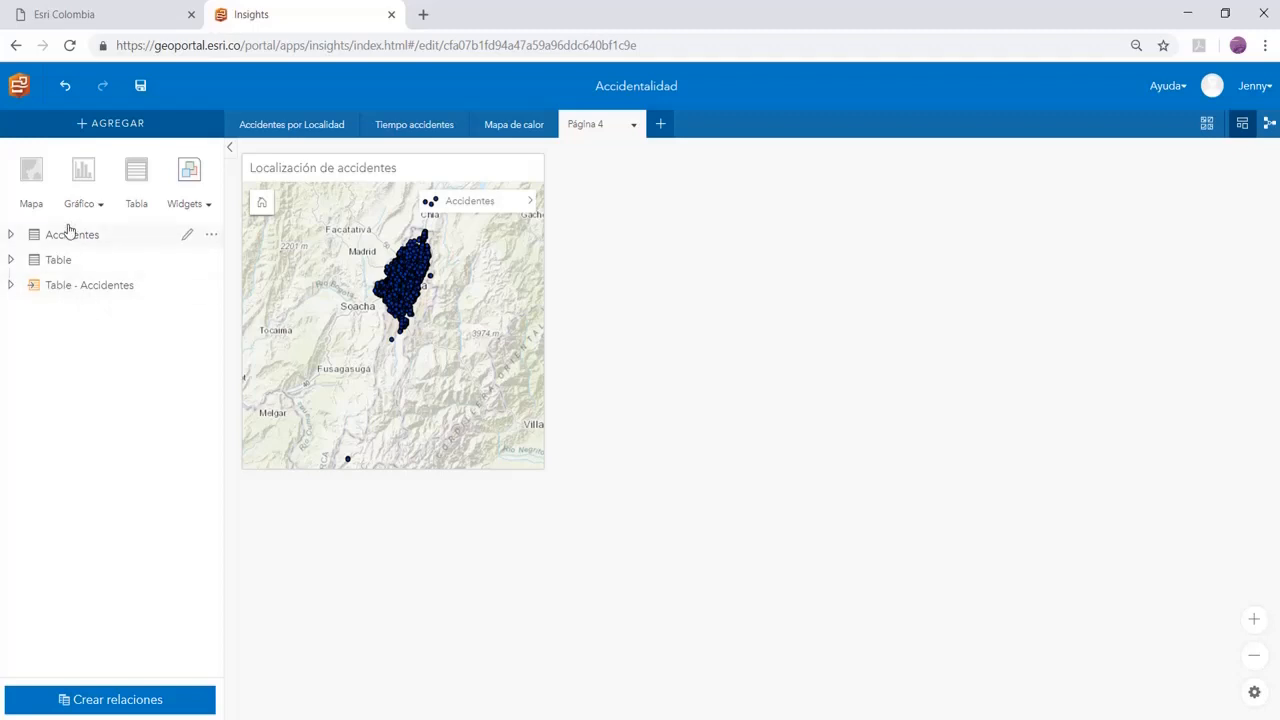
- Review the fields of the joined Table - Accidentes dataset, including its Location field
{"action": "left_click", "coordinate": [11, 287]}
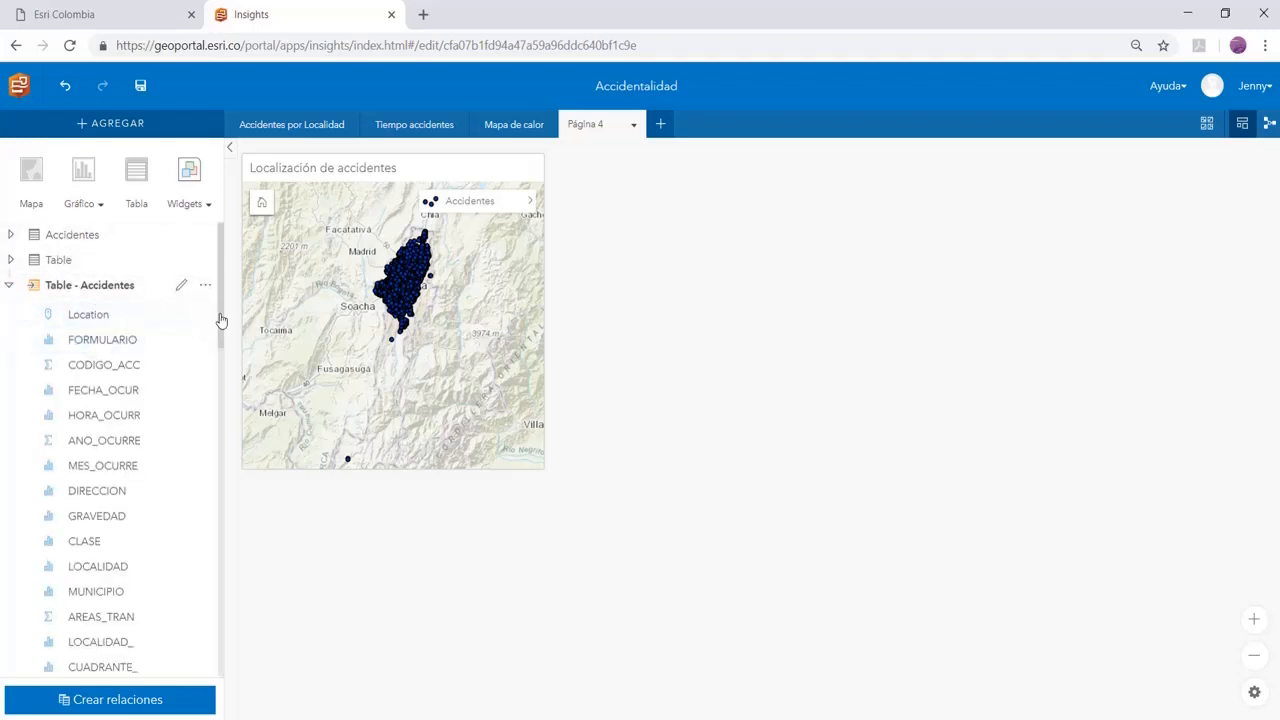
{"action": "mouse_move", "coordinate": [220, 314]}
{"action": "left_mouse_down"}
{"action": "mouse_move", "coordinate": [183, 605]}
{"action": "mouse_move", "coordinate": [230, 321]}
{"action": "left_mouse_up"}
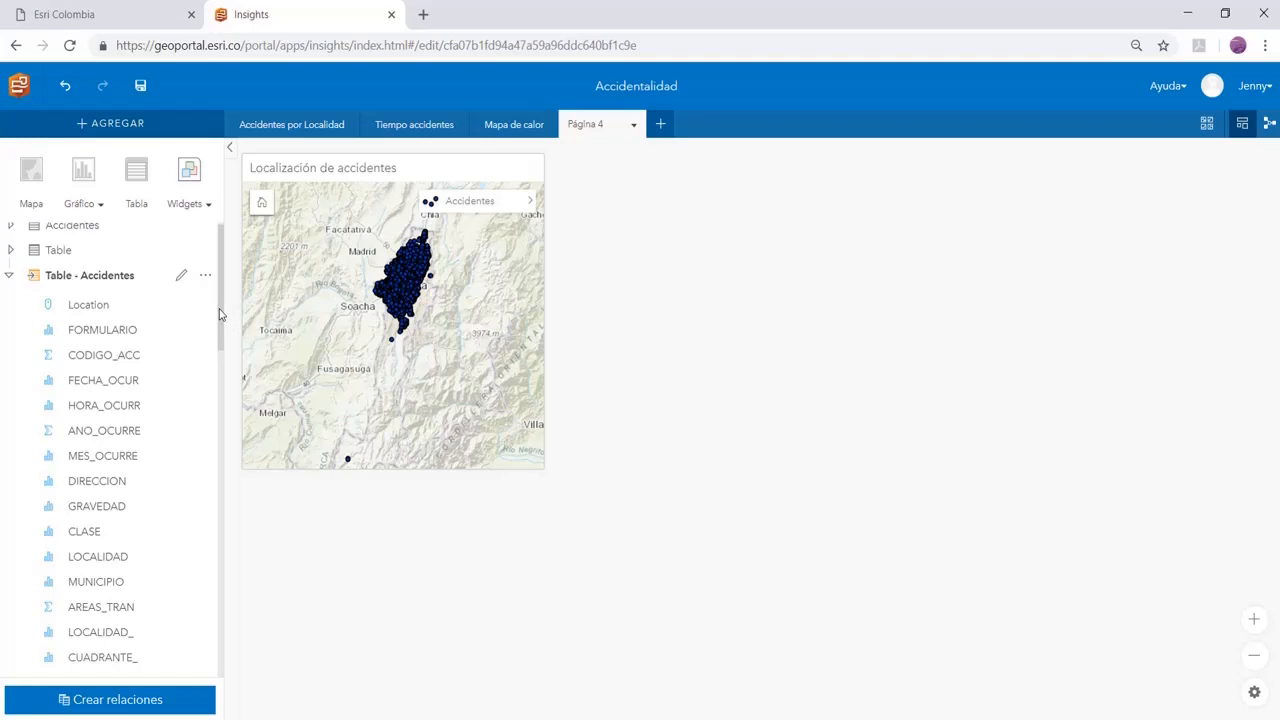
{"action": "scroll", "coordinate": [163, 314], "scroll_direction": "up", "scroll_amount": 1}
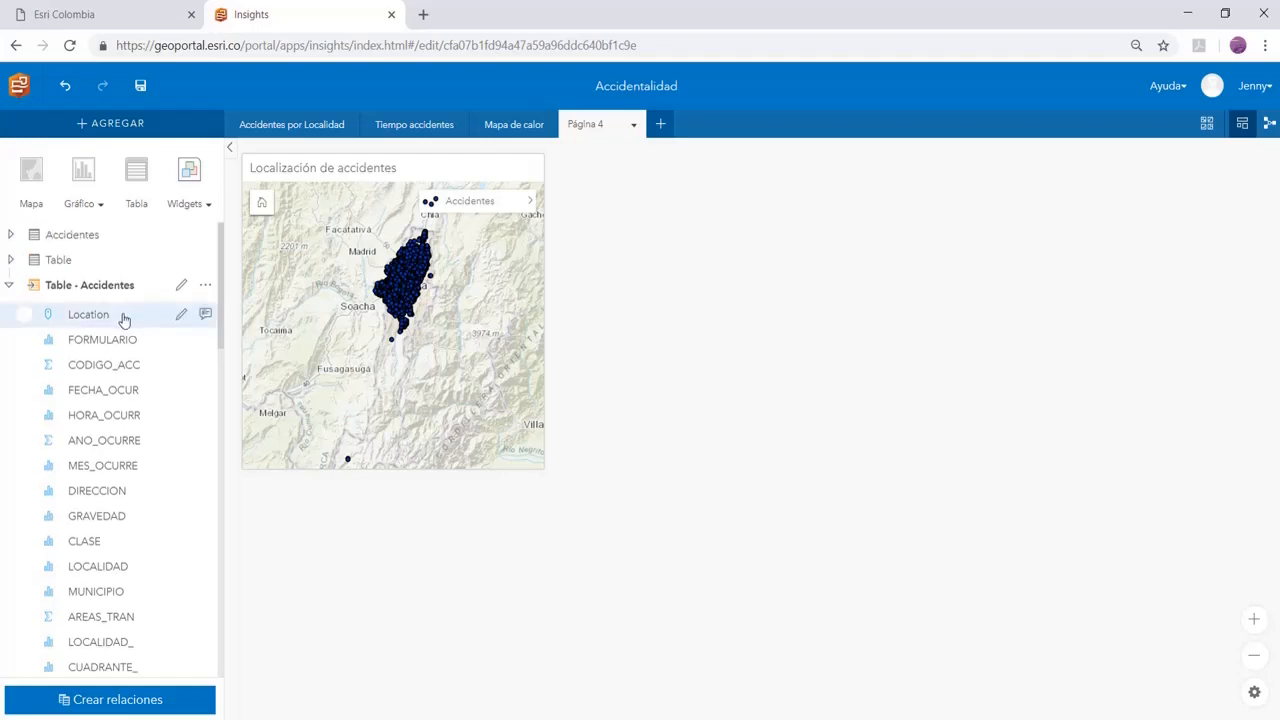
- Switch to the TB_Accidentes_2018 file in Excel and examine the columns of the source table
{"action": "left_click", "coordinate": [219, 717]}
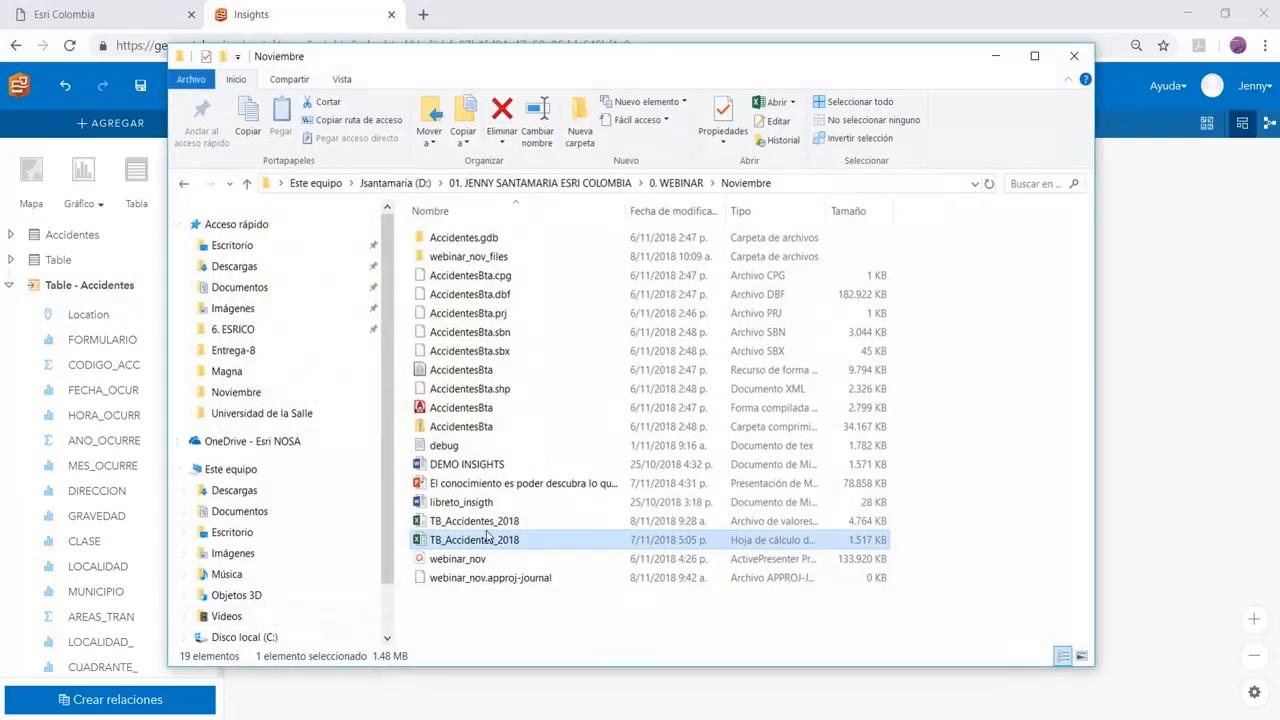
{"action": "left_click_drag", "start_coordinate": [490, 522], "coordinate": [492, 524]}
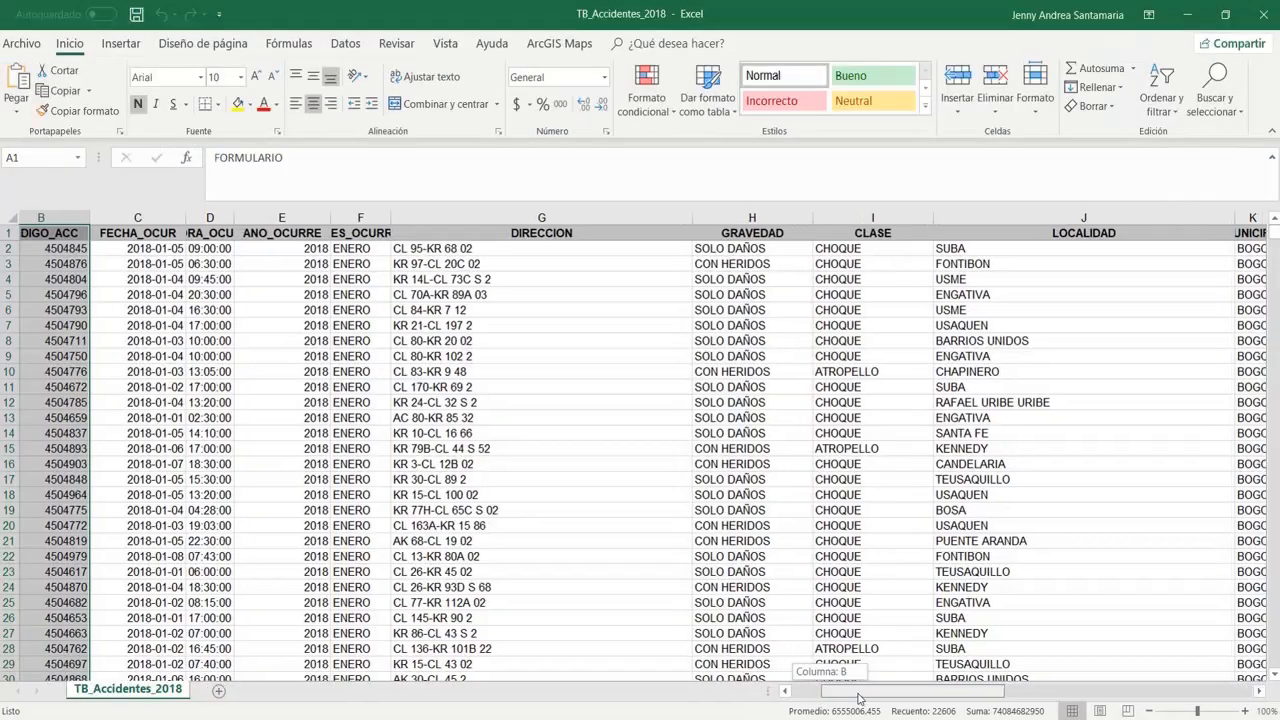
{"action": "left_click_drag", "start_coordinate": [835, 691], "coordinate": [810, 712]}
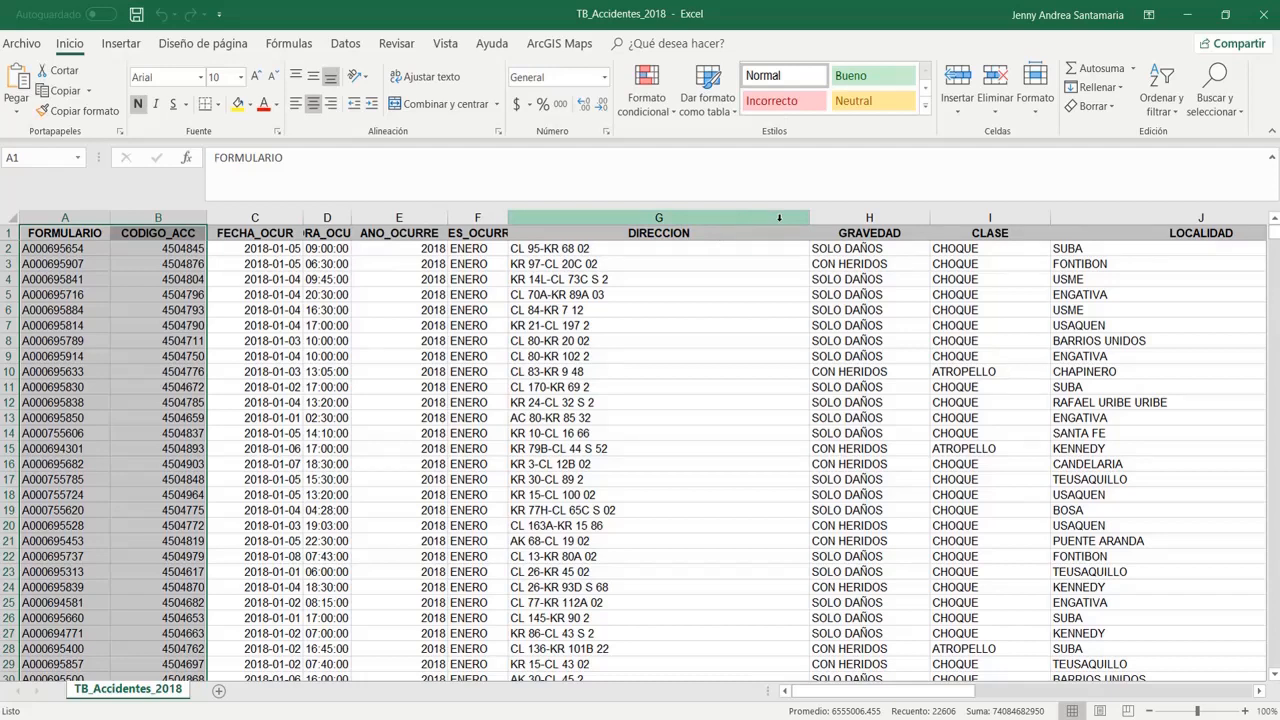
{"action": "left_click", "coordinate": [1189, 16]}
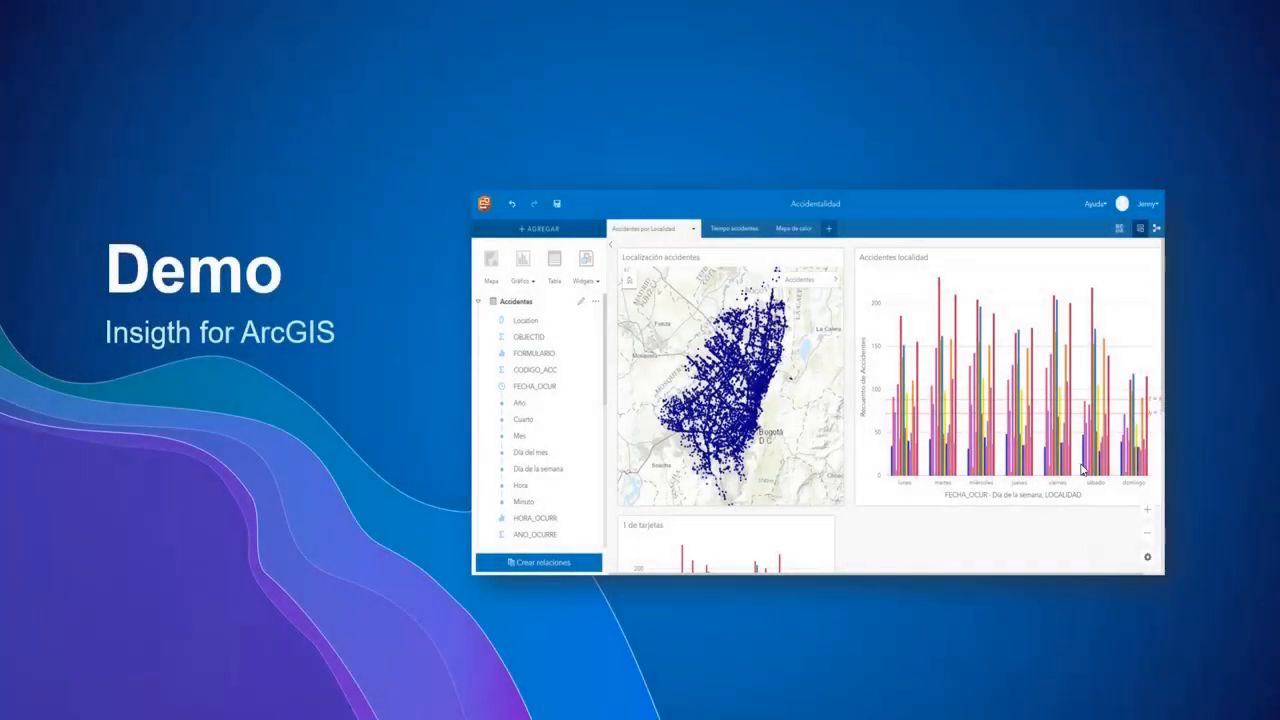
{"action": "left_click", "coordinate": [1091, 467]}
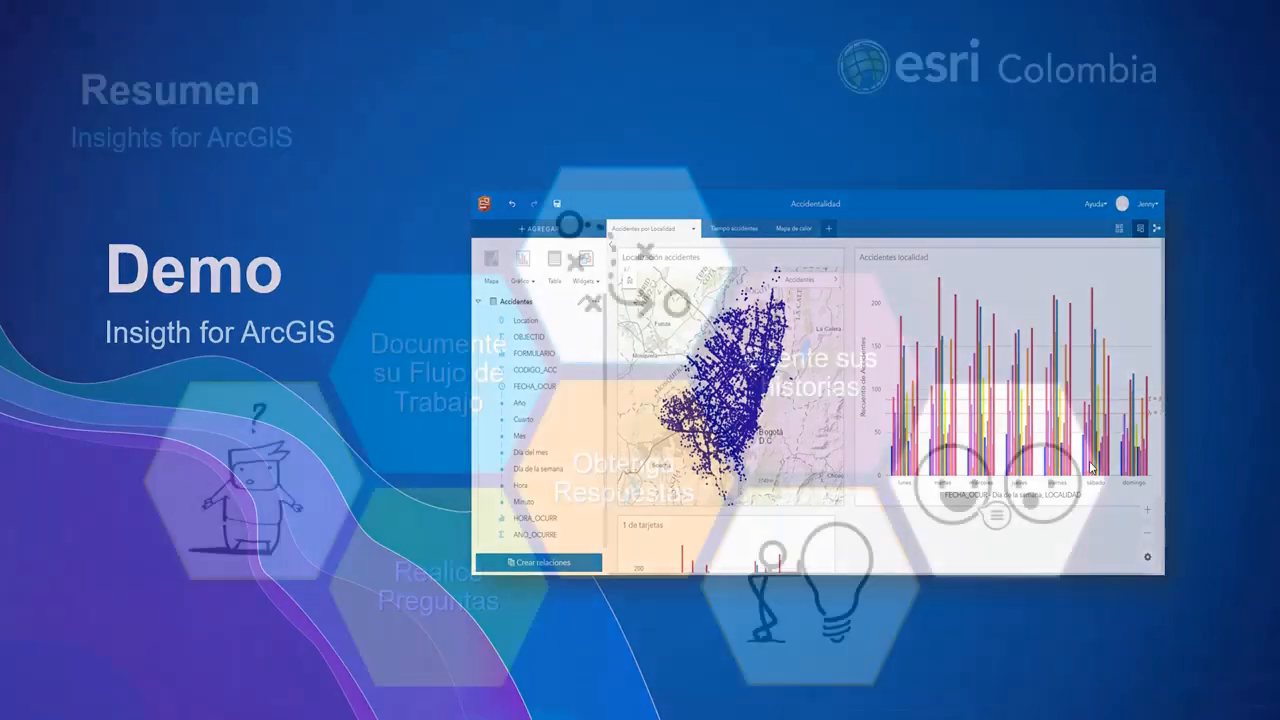